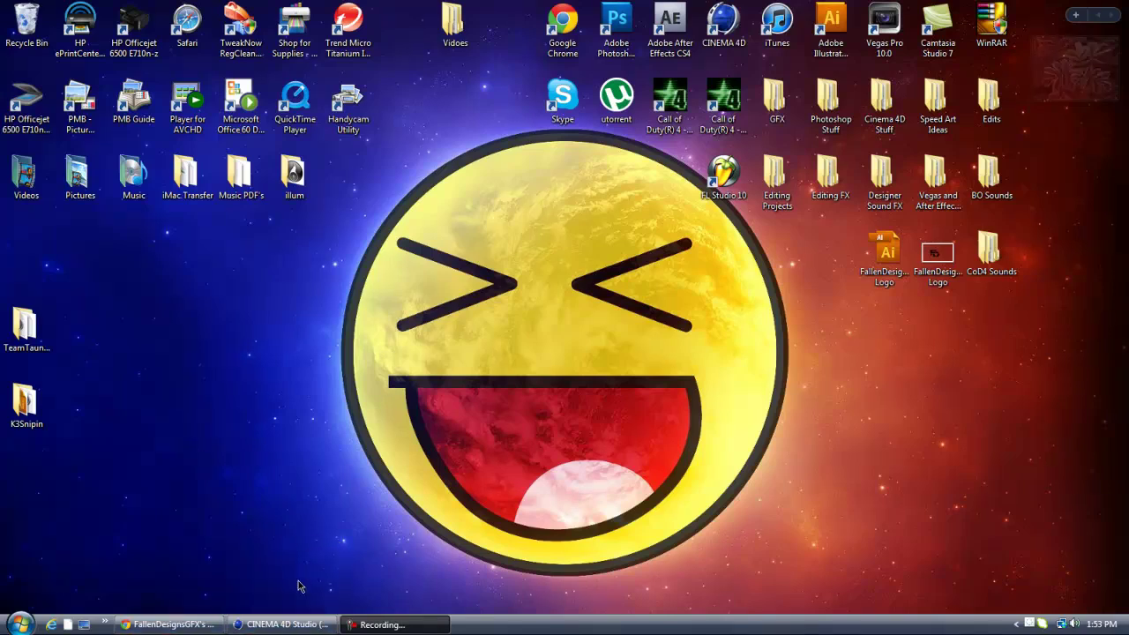
{"action": "mouse_move", "coordinate": [285, 624]}
{"action": "mouse_move", "coordinate": [443, 628]}
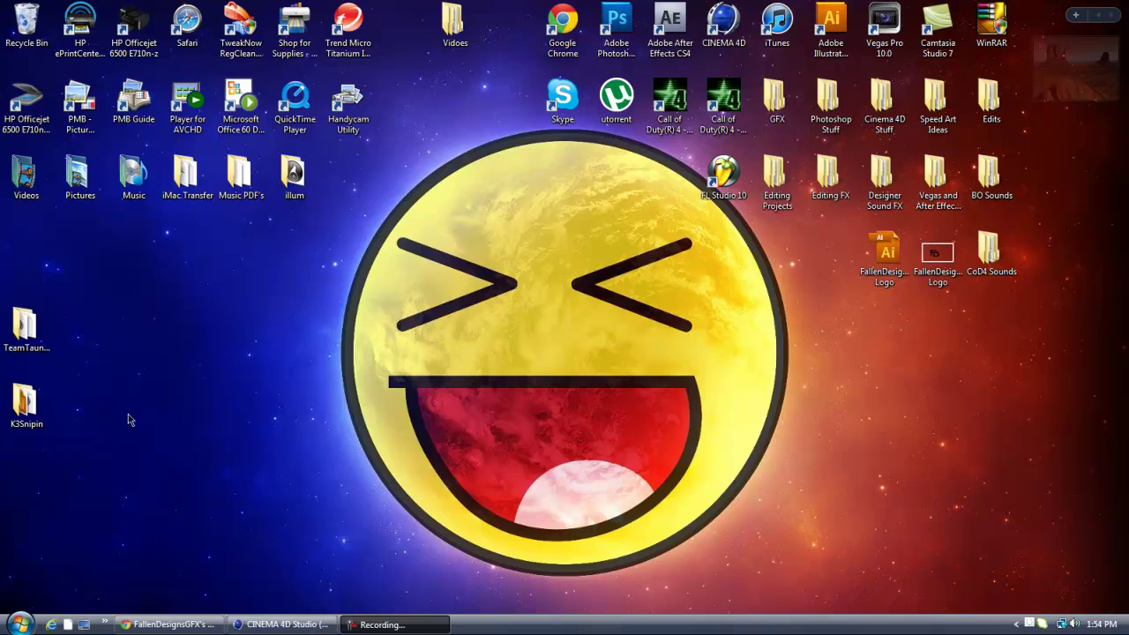
{"action": "left_click", "coordinate": [281, 624]}
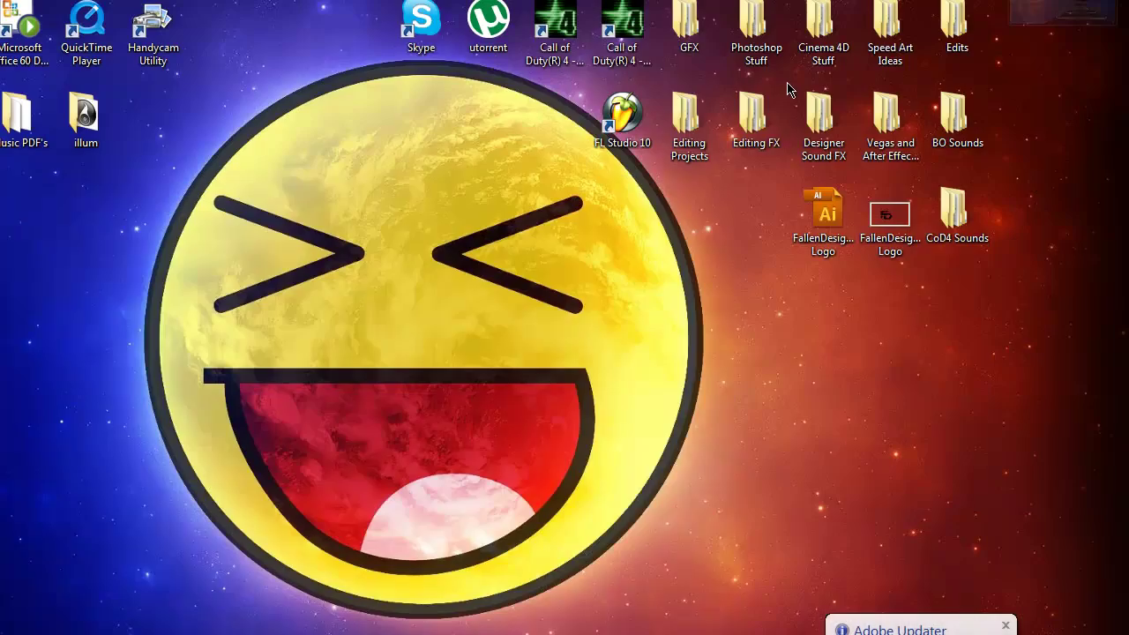
Open the Grunge folder located in Photoshop Stuff > Images > Textures.
{"action": "double_click", "coordinate": [781, 44]}
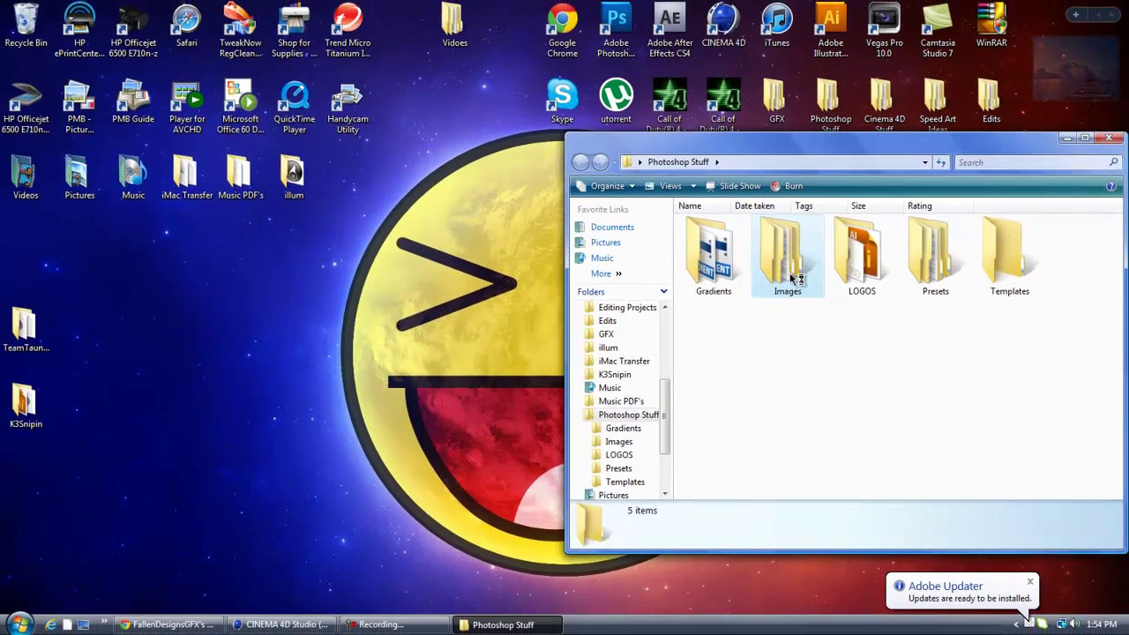
{"action": "double_click", "coordinate": [761, 251]}
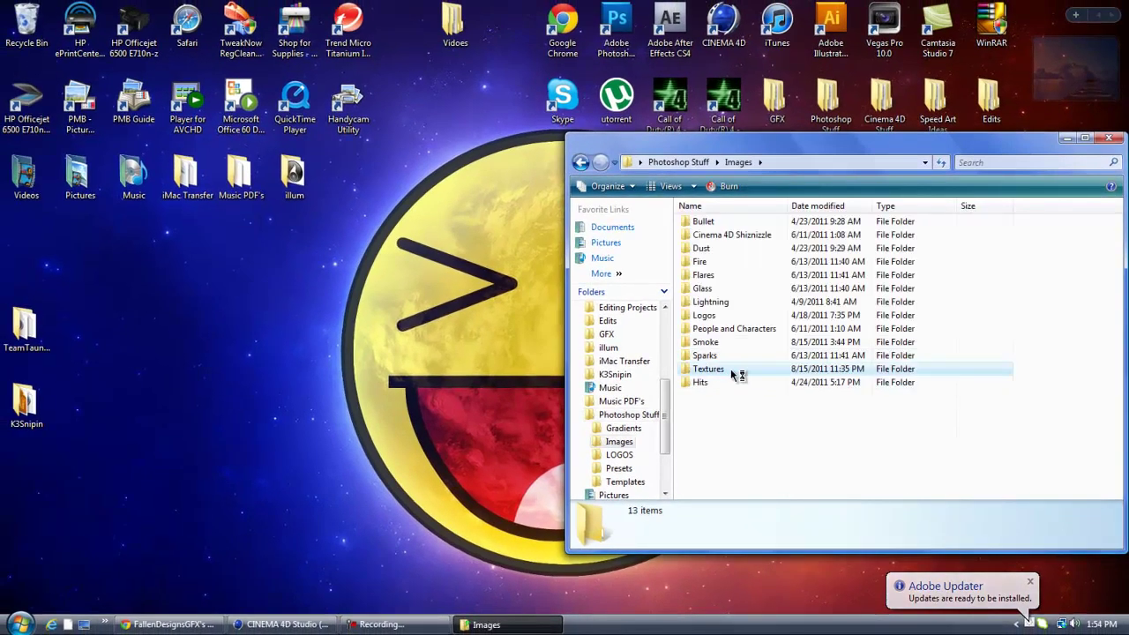
{"action": "double_click", "coordinate": [708, 369]}
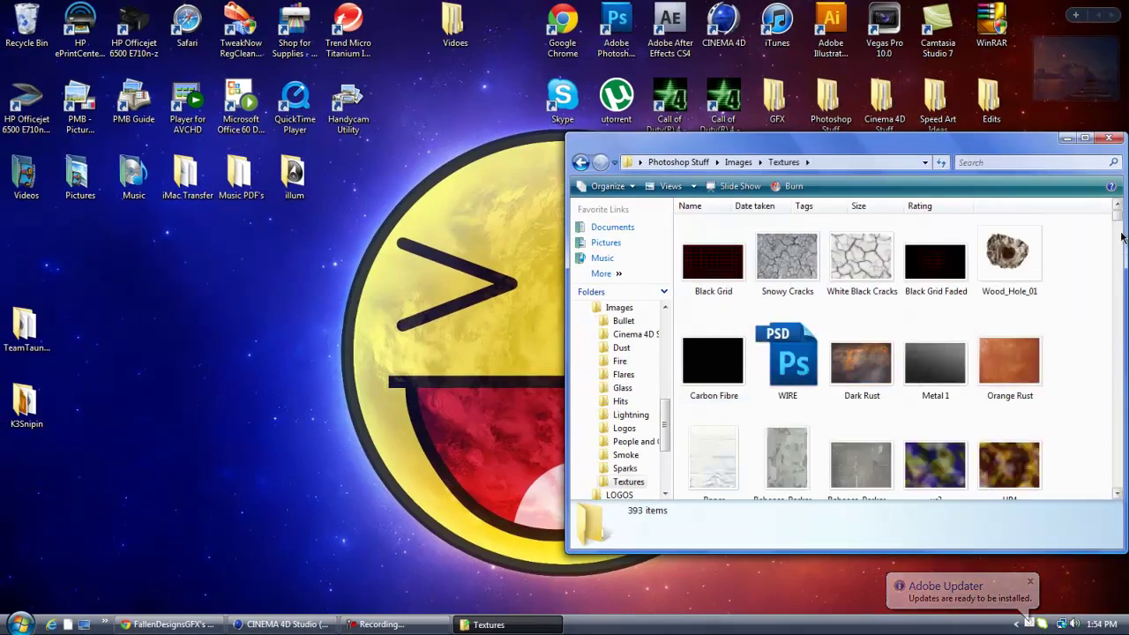
{"action": "double_click", "coordinate": [742, 257]}
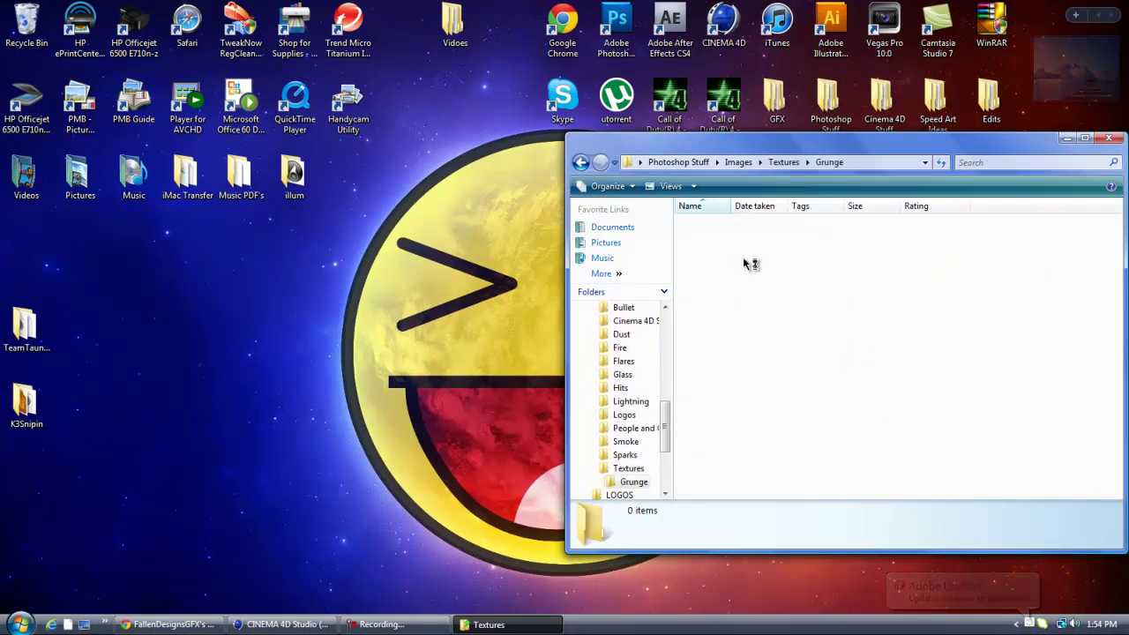
Look through the texture images in the Grunge folder, and close the folder window.
{"action": "left_click_drag", "start_coordinate": [1117, 282], "coordinate": [1117, 313]}
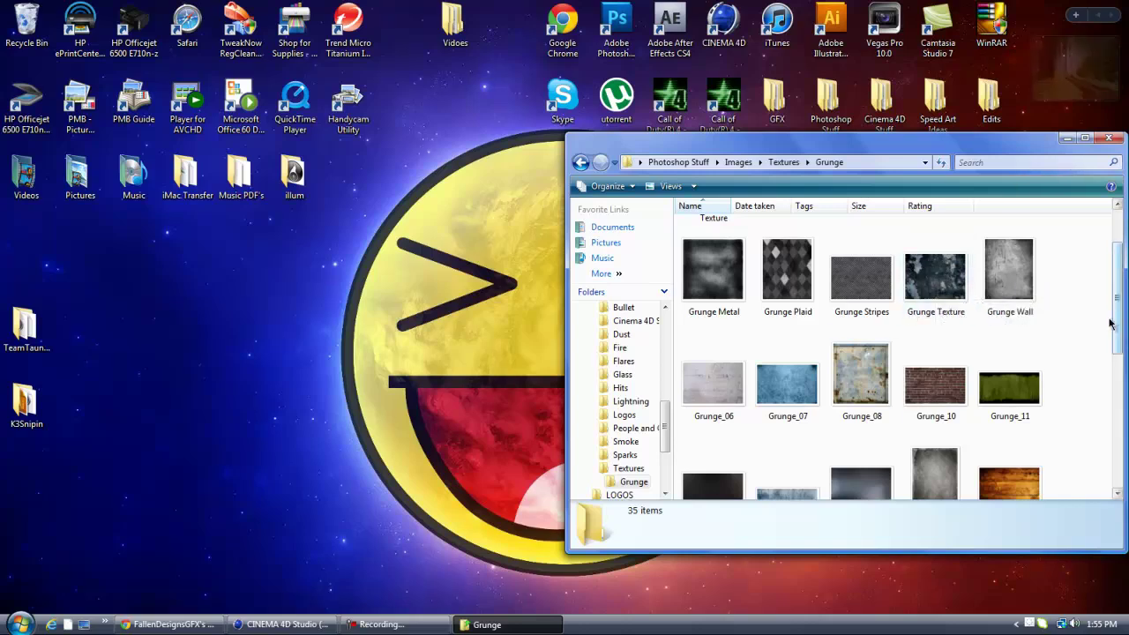
{"action": "scroll", "coordinate": [1111, 324], "scroll_direction": "down", "scroll_amount": 1}
{"action": "scroll", "coordinate": [1111, 324], "scroll_direction": "up", "scroll_amount": 2}
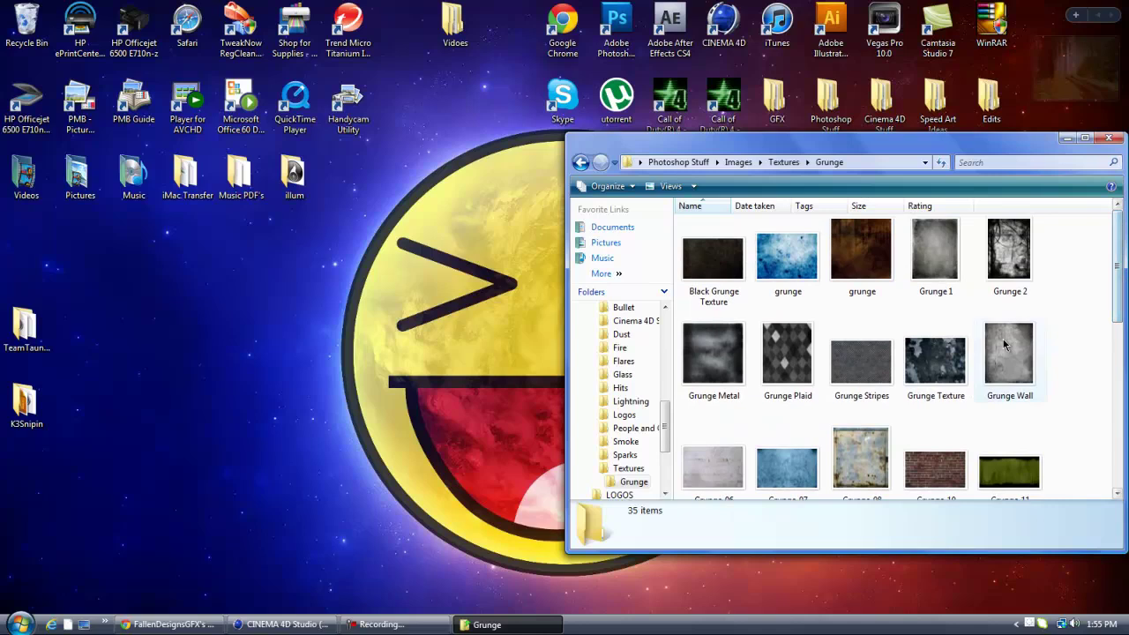
{"action": "scroll", "coordinate": [1117, 254], "scroll_direction": "down", "scroll_amount": 1}
{"action": "scroll", "coordinate": [1118, 254], "scroll_direction": "up", "scroll_amount": 1}
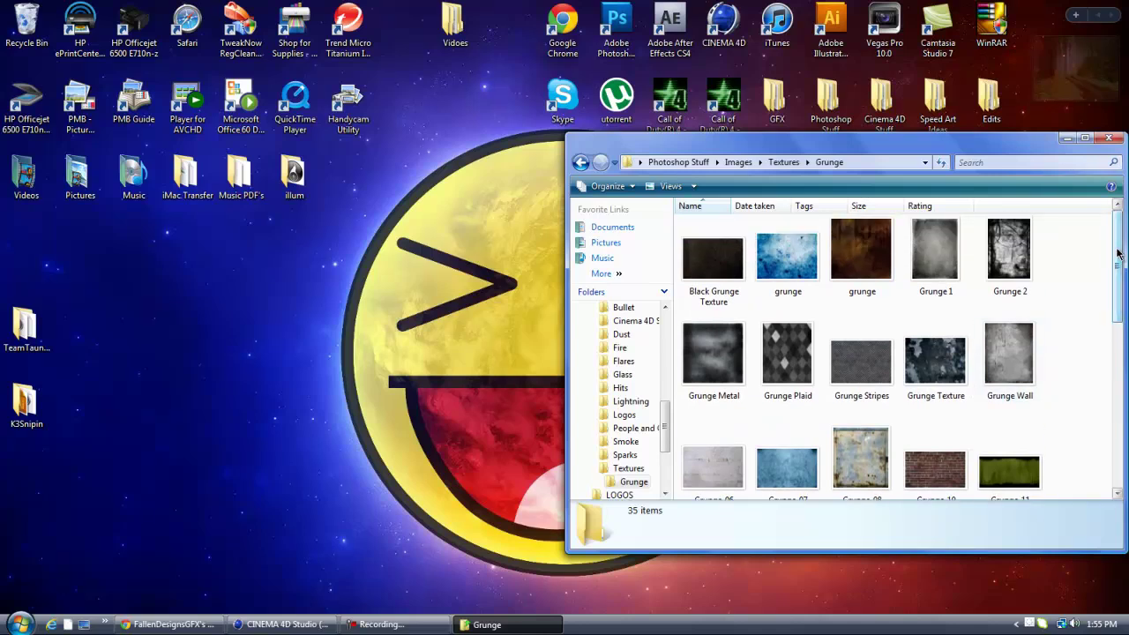
{"action": "mouse_move", "coordinate": [1117, 254]}
{"action": "left_mouse_down"}
{"action": "mouse_move", "coordinate": [1112, 345]}
{"action": "mouse_move", "coordinate": [1104, 236]}
{"action": "left_mouse_up"}
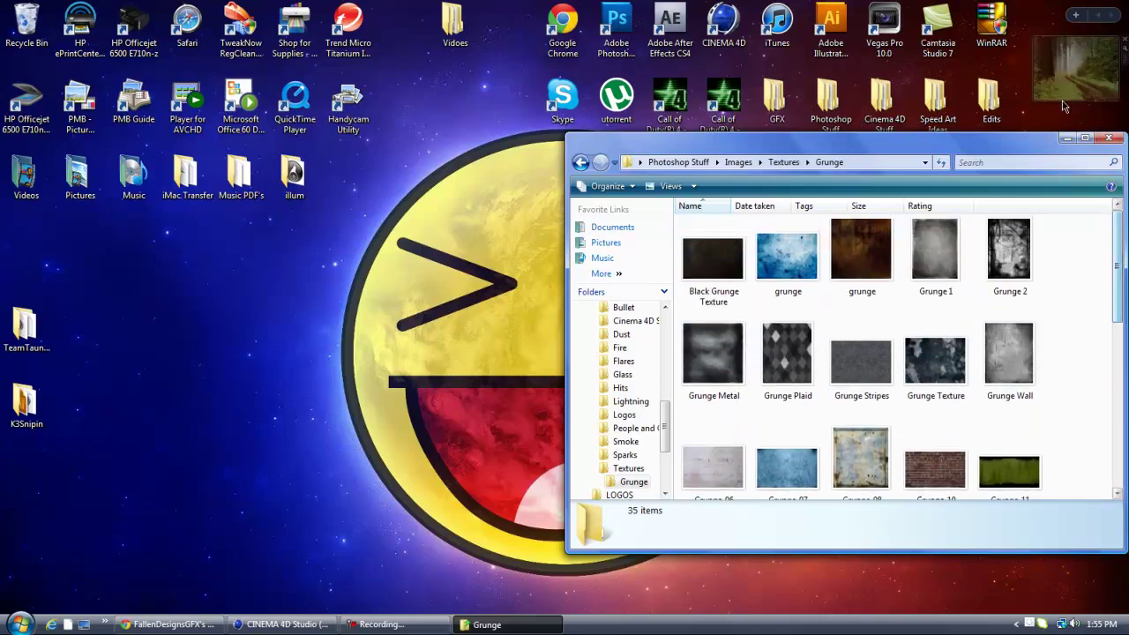
{"action": "left_click", "coordinate": [1109, 137]}
Switch to CINEMA 4D and create a new empty project.
{"action": "left_click", "coordinate": [281, 625]}
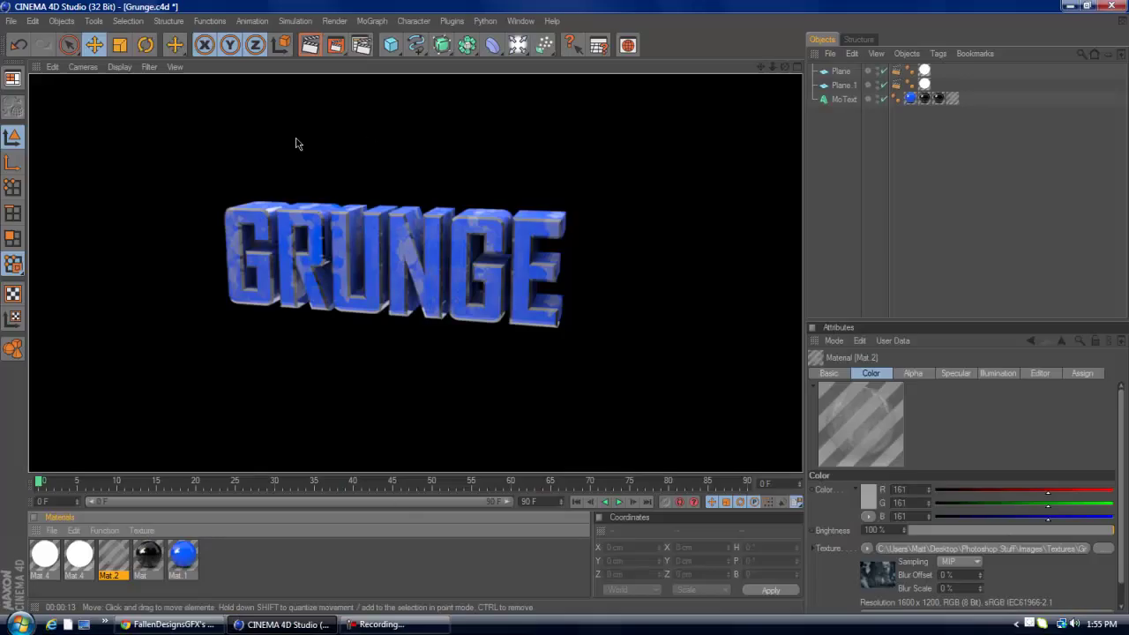
{"action": "left_click", "coordinate": [11, 22]}
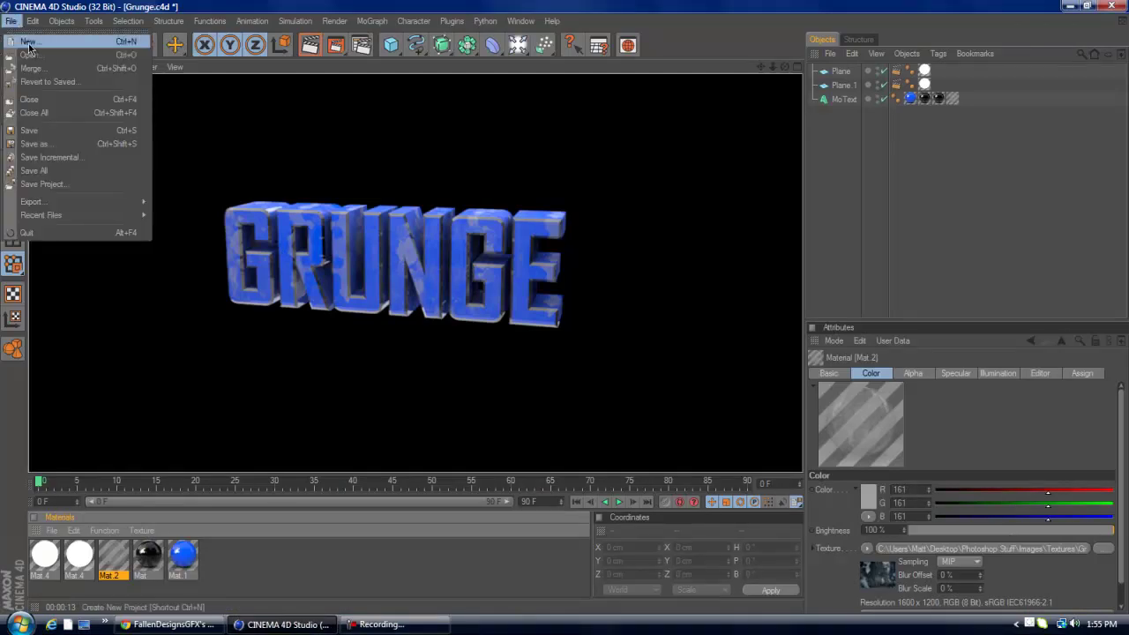
{"action": "left_click", "coordinate": [28, 41]}
Add a MoText object to the scene.
{"action": "left_click", "coordinate": [430, 23]}
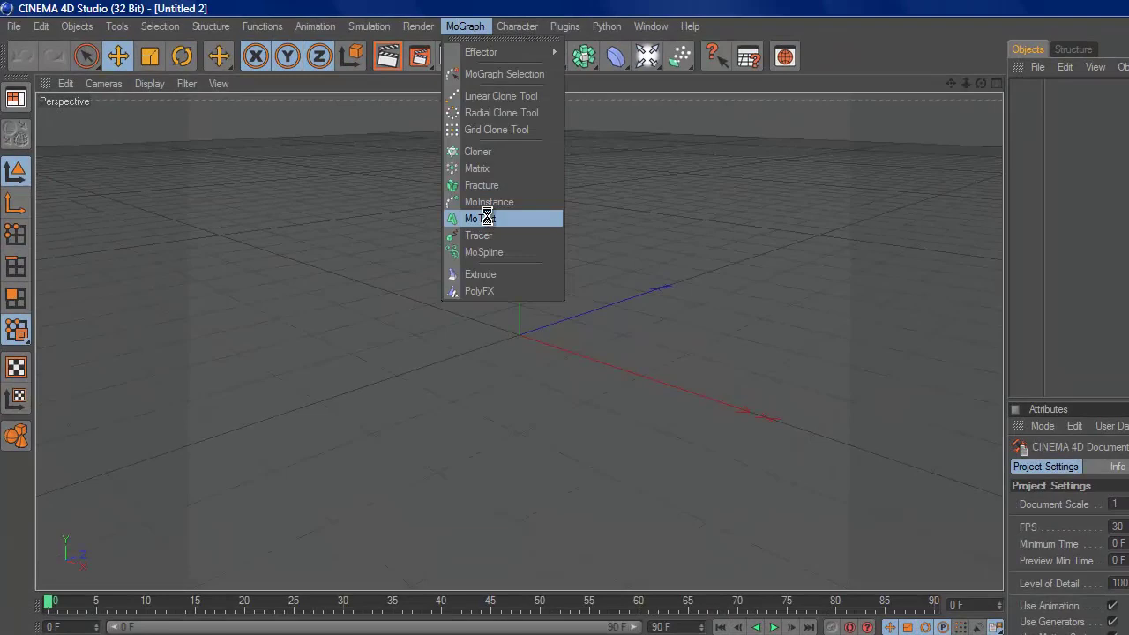
{"action": "left_click", "coordinate": [487, 221]}
{"action": "left_click", "coordinate": [465, 25]}
{"action": "left_click", "coordinate": [642, 89]}
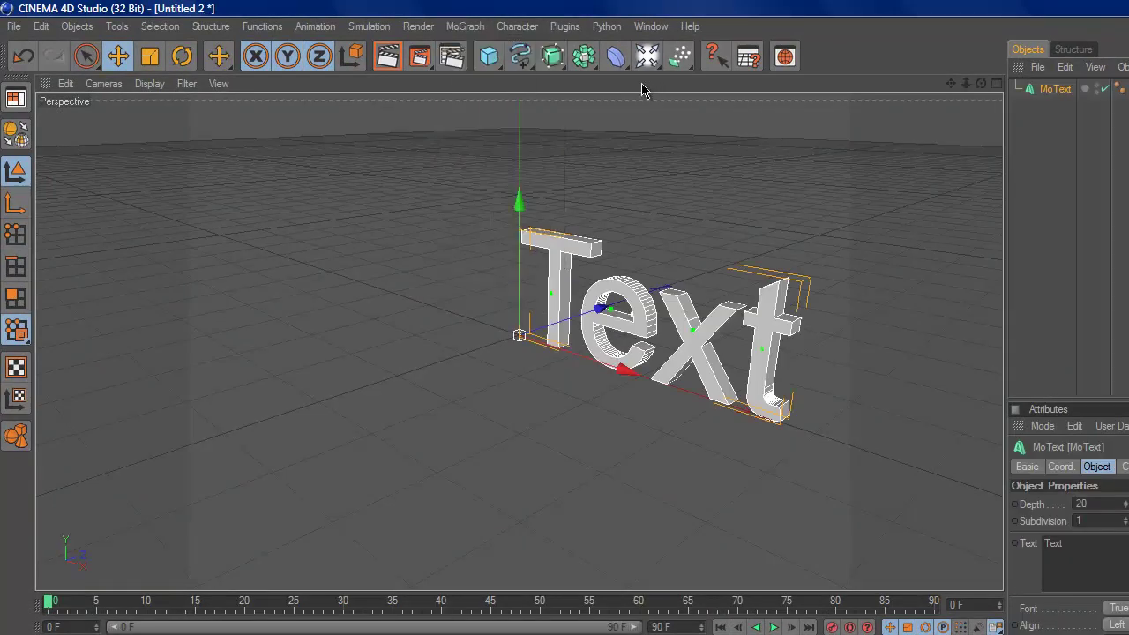
{"action": "left_click", "coordinate": [488, 56]}
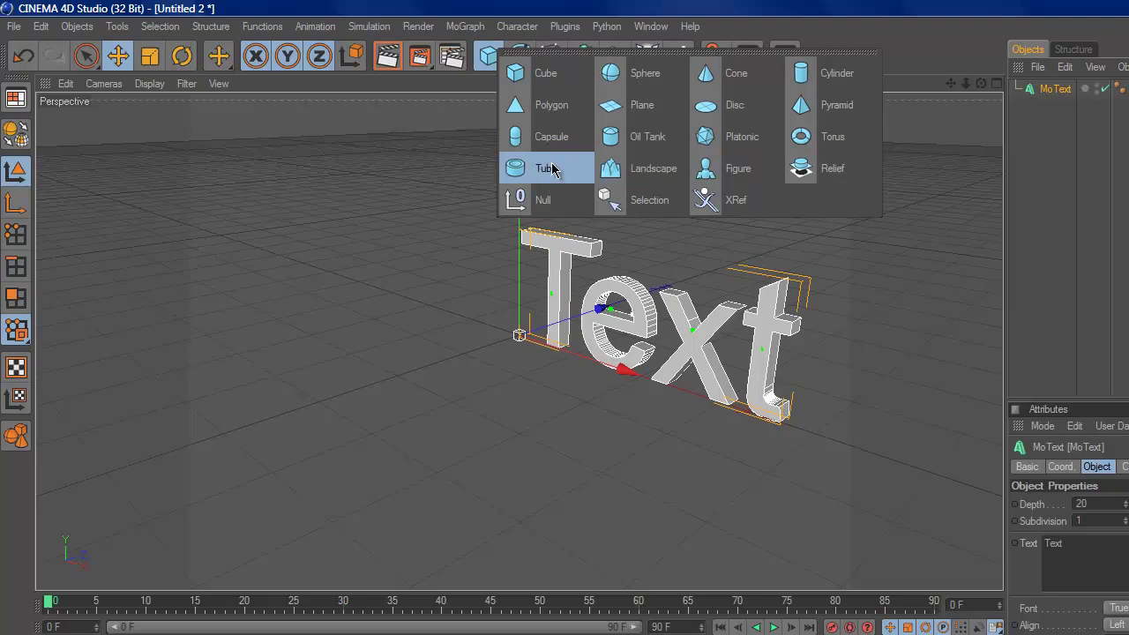
{"action": "left_click", "coordinate": [685, 145]}
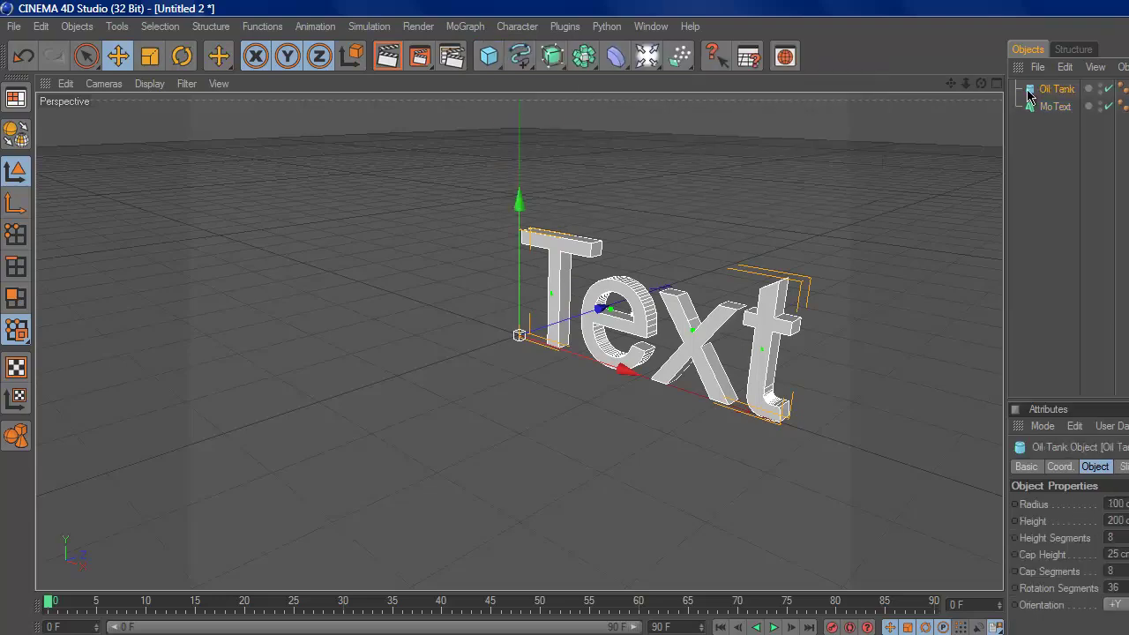
{"action": "key", "text": "Delete"}
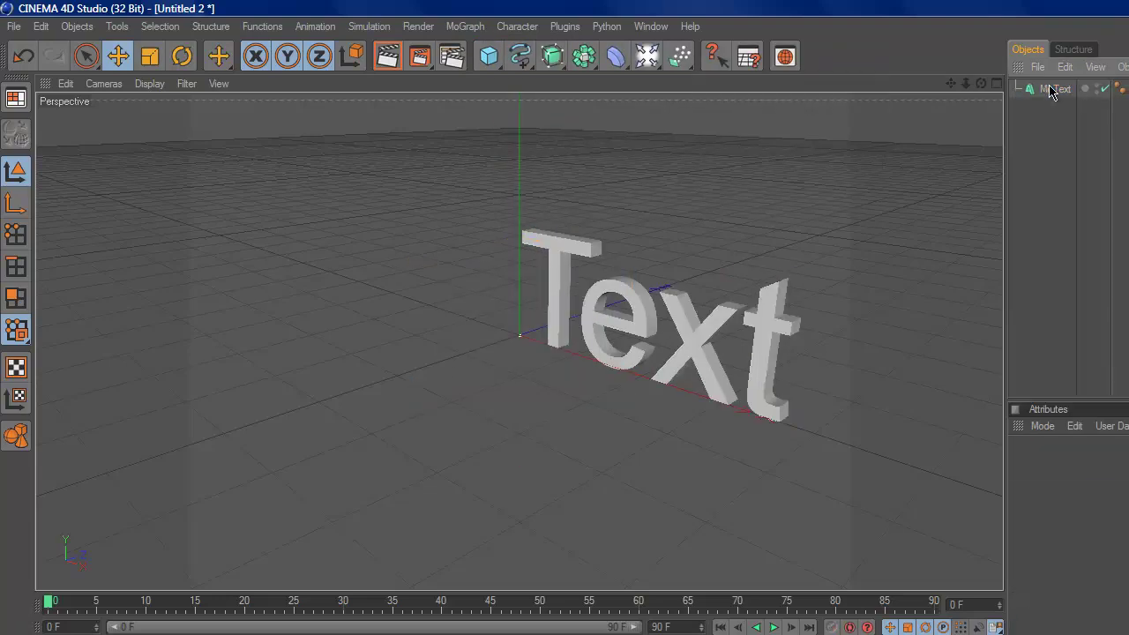
Replace the default wording of the MoText object with GRUNGE.
{"action": "left_click", "coordinate": [1050, 90]}
{"action": "double_click", "coordinate": [1125, 578]}
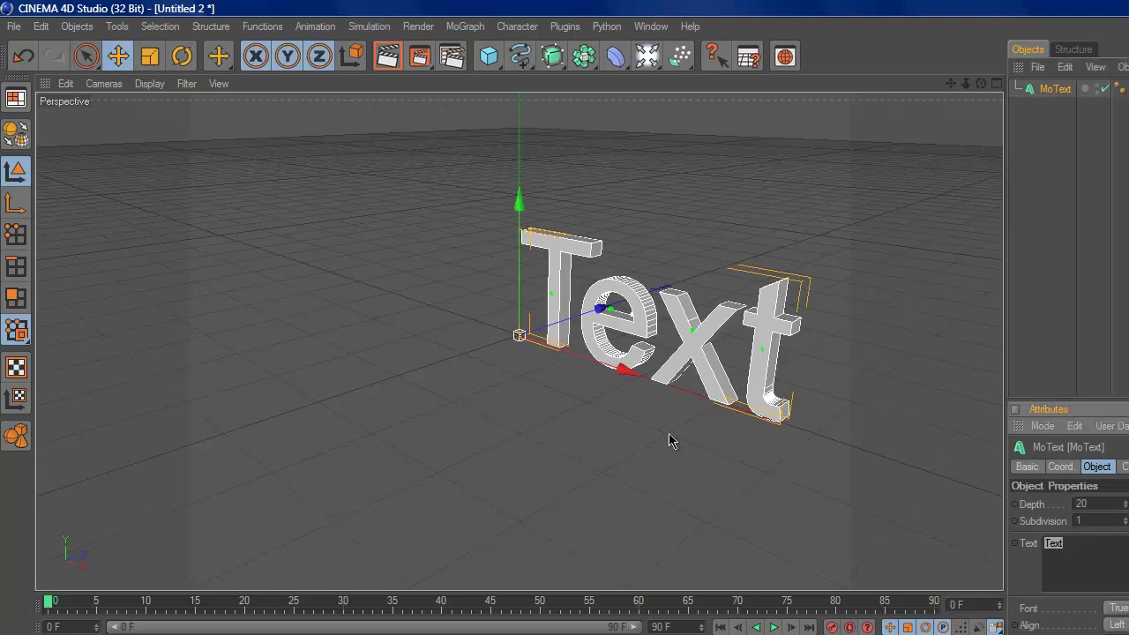
{"action": "type", "text": "Tu"}
Set the font of the GRUNGE text to Agency FB.
{"action": "left_click", "coordinate": [1115, 608]}
{"action": "scroll", "coordinate": [152, 170], "scroll_direction": "up", "scroll_amount": 10}
{"action": "scroll", "coordinate": [152, 170], "scroll_direction": "up", "scroll_amount": 3}
{"action": "left_click", "coordinate": [102, 188]}
{"action": "left_click", "coordinate": [177, 188]}
{"action": "left_click", "coordinate": [188, 166]}
{"action": "left_click", "coordinate": [355, 147]}
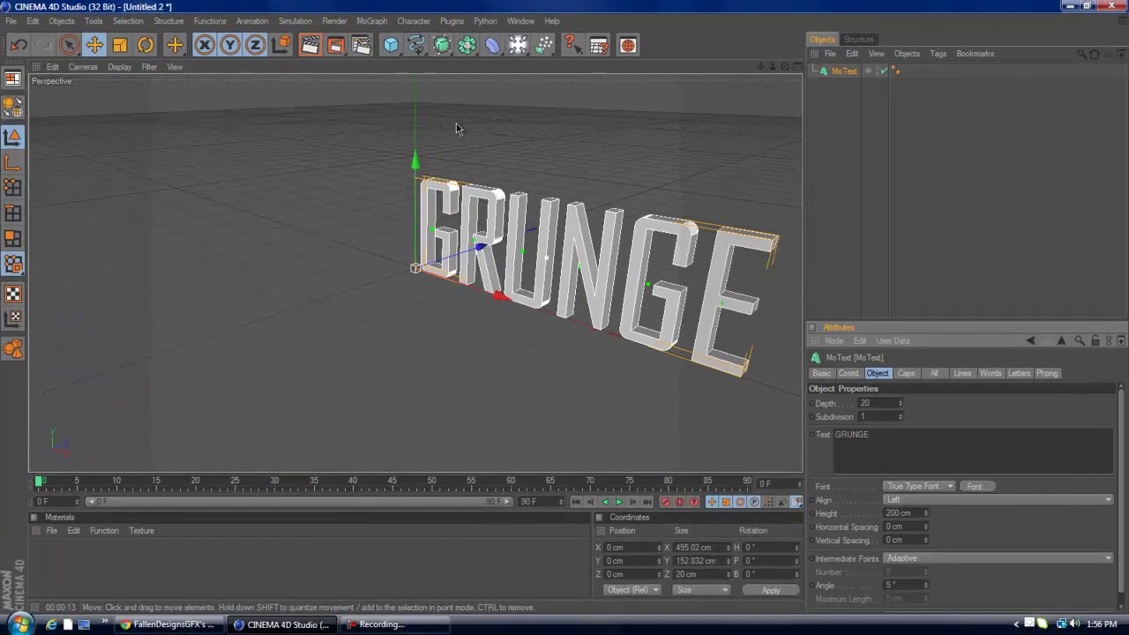
Set the GRUNGE text's depth to 65 and its font style to Bold.
{"action": "left_click_drag", "start_coordinate": [468, 150], "coordinate": [614, 309], "text": "alt"}
{"action": "left_click_drag", "start_coordinate": [760, 67], "coordinate": [573, 311]}
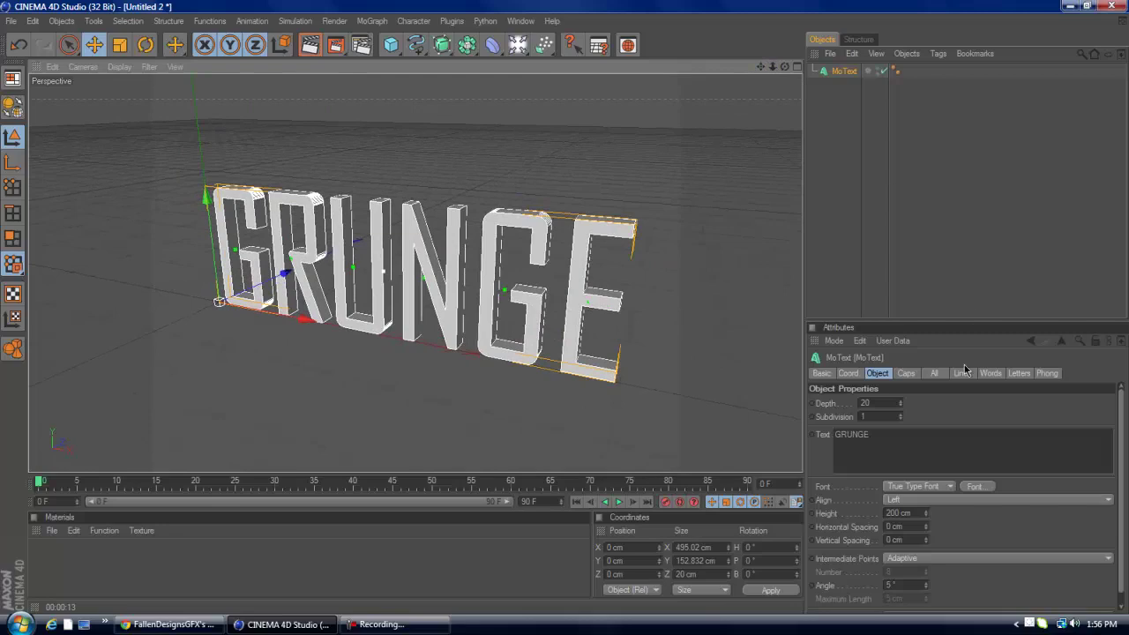
{"action": "left_click_drag", "start_coordinate": [899, 402], "coordinate": [897, 388]}
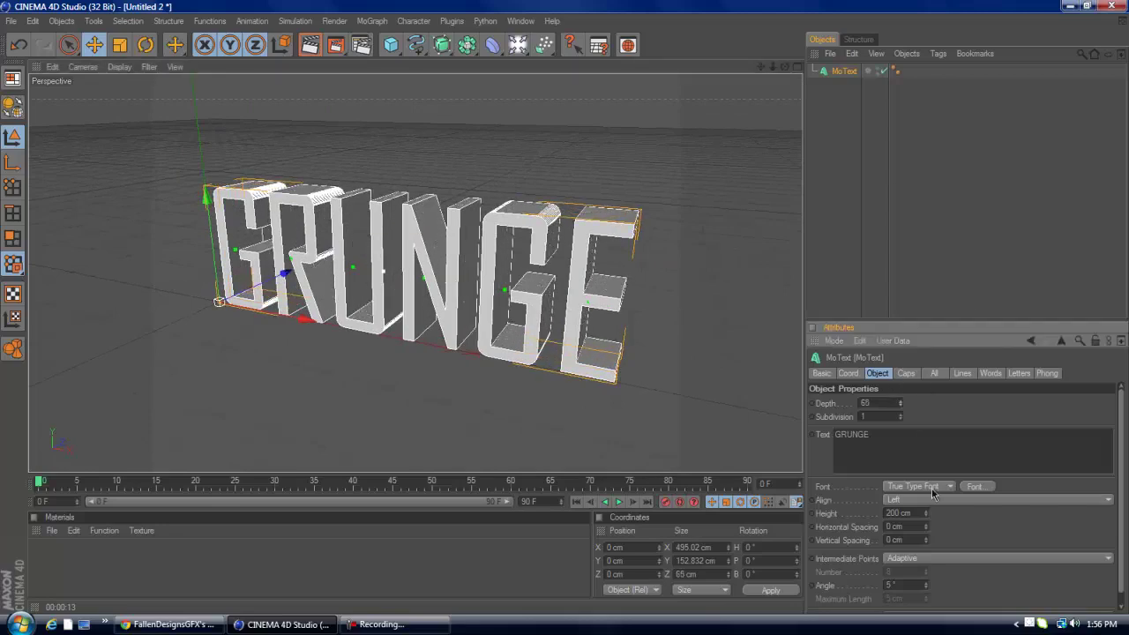
{"action": "left_click", "coordinate": [974, 486]}
{"action": "left_click", "coordinate": [143, 150]}
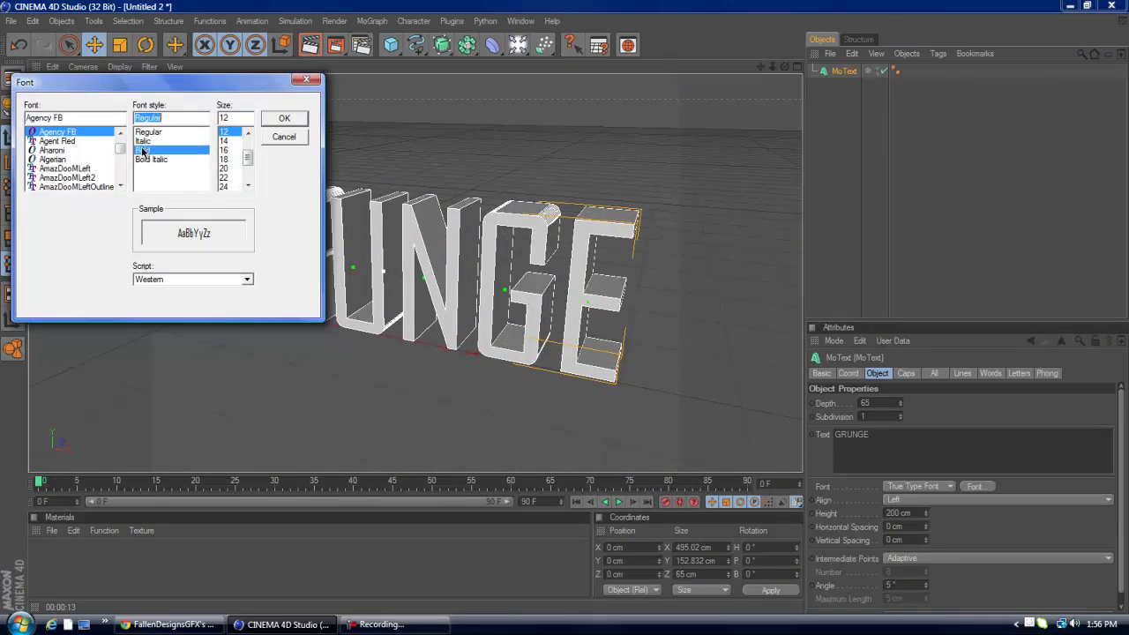
{"action": "left_click", "coordinate": [284, 118]}
Set both the start and end caps of the GRUNGE text to Fillet Cap.
{"action": "left_click", "coordinate": [906, 373]}
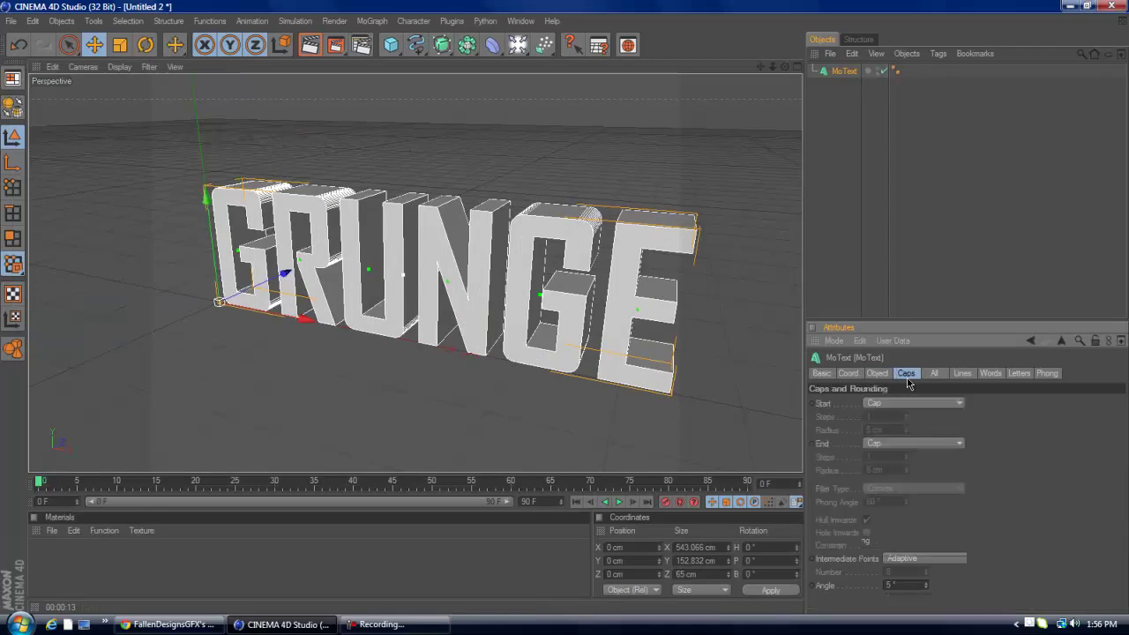
{"action": "left_click", "coordinate": [909, 403]}
{"action": "left_click", "coordinate": [900, 454]}
{"action": "left_click", "coordinate": [900, 442]}
{"action": "left_click", "coordinate": [891, 496]}
Set the fillet radius of the text's start and end caps to 2.35 cm each.
{"action": "left_click", "coordinate": [907, 433]}
{"action": "left_click", "coordinate": [907, 433]}
{"action": "left_click", "coordinate": [907, 433]}
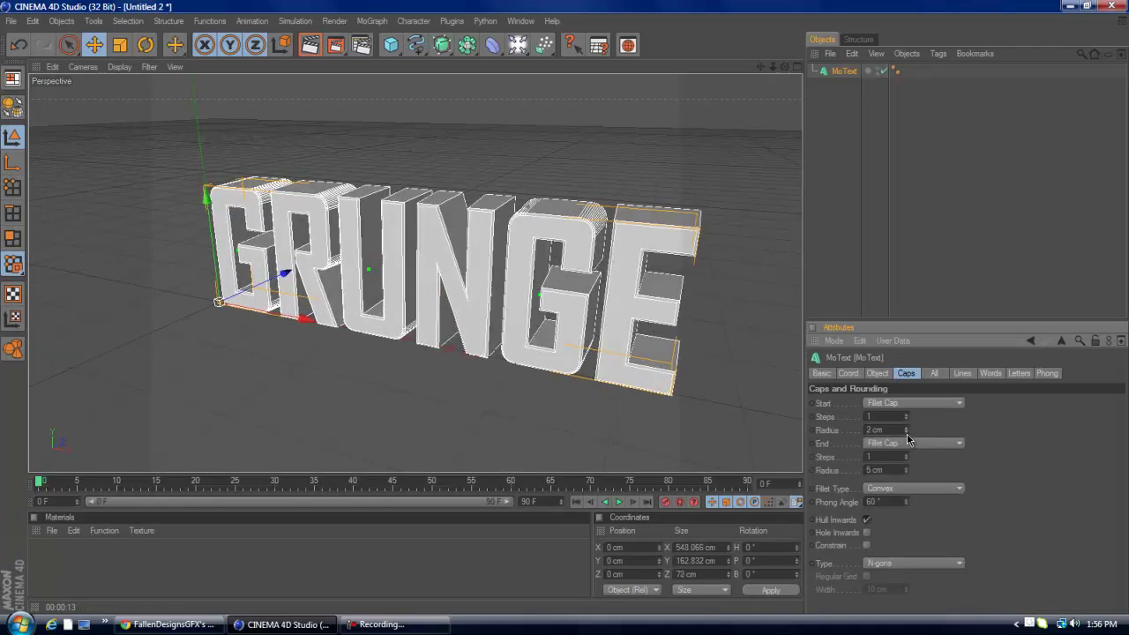
{"action": "left_click_drag", "start_coordinate": [885, 431], "coordinate": [766, 518]}
{"action": "type", "text": "2.35"}
{"action": "key", "text": "Return"}
{"action": "left_click_drag", "start_coordinate": [885, 470], "coordinate": [867, 476]}
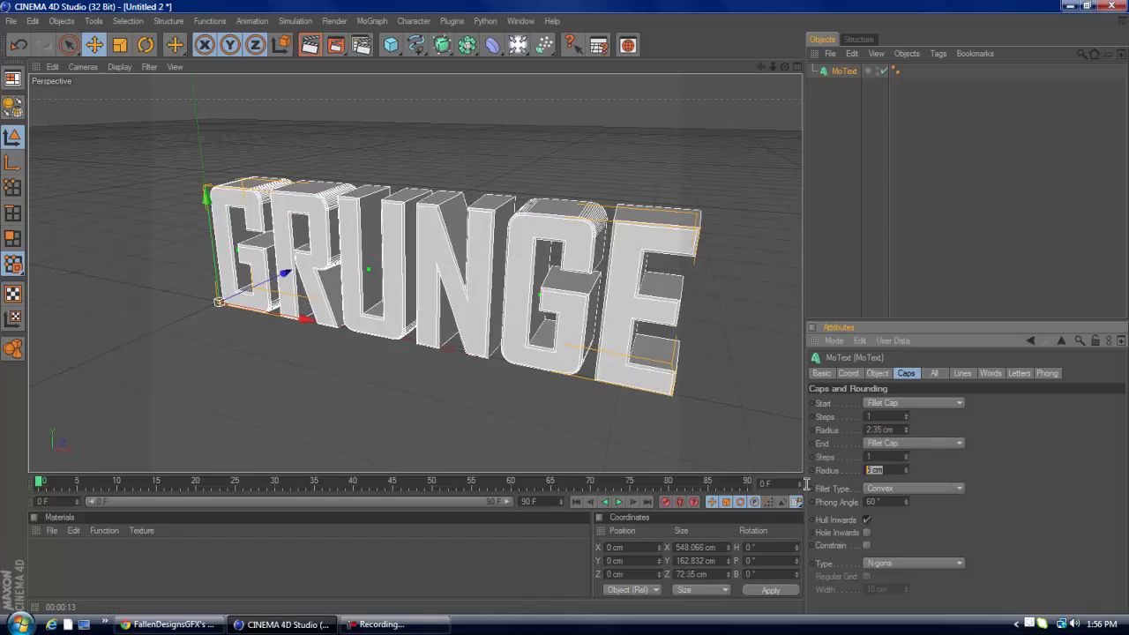
{"action": "type", "text": "2.35"}
{"action": "key", "text": "Return"}
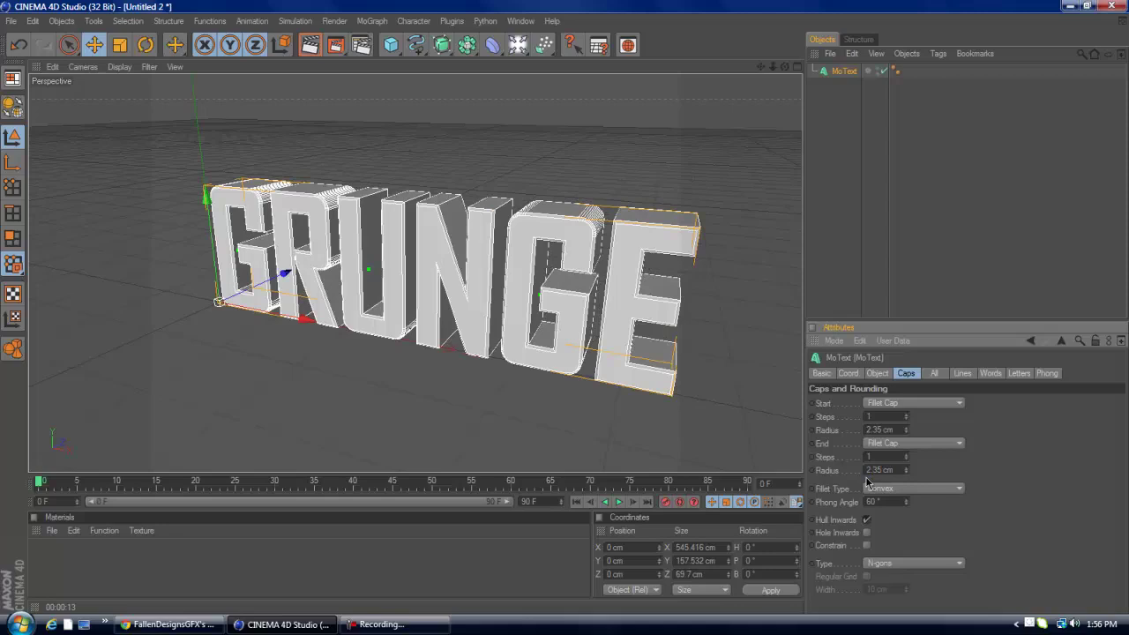
{"action": "left_click", "coordinate": [888, 374]}
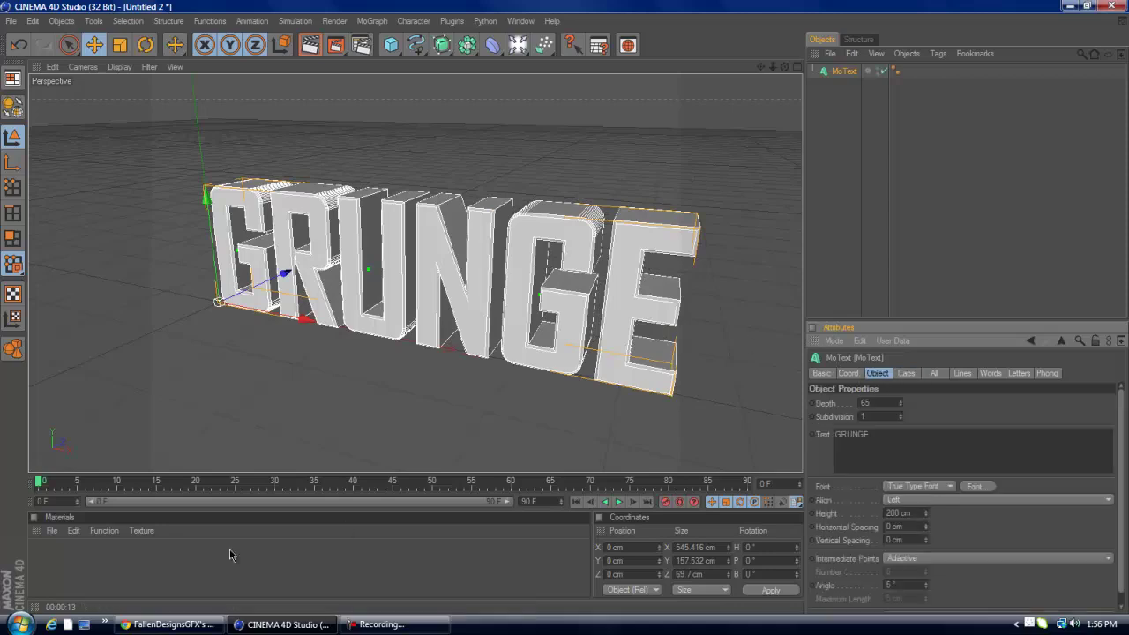
Load the saved 1080p Background preset into the render settings, and close them.
{"action": "left_click", "coordinate": [362, 44]}
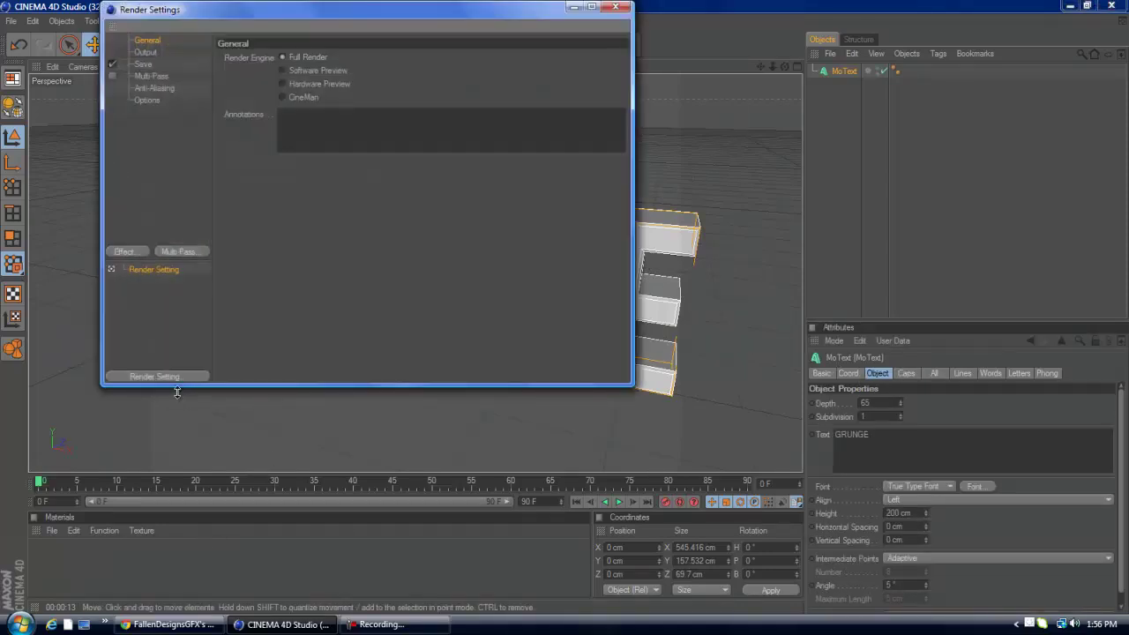
{"action": "left_click", "coordinate": [181, 376]}
{"action": "mouse_move", "coordinate": [265, 525]}
{"action": "left_click", "coordinate": [424, 525]}
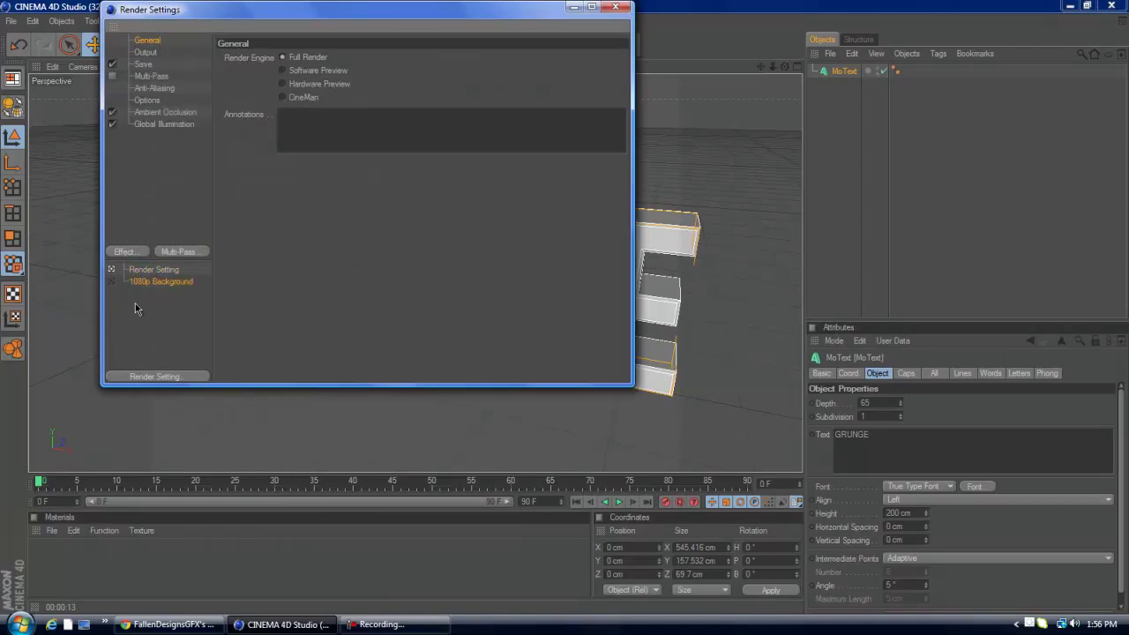
{"action": "left_click", "coordinate": [615, 7]}
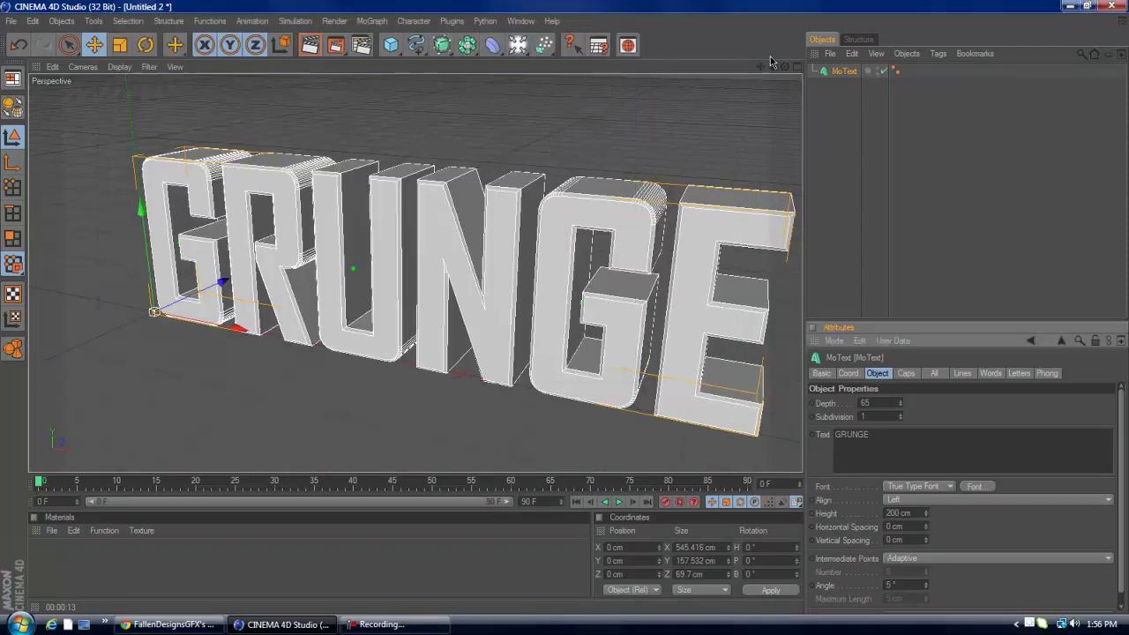
Add a Plane object to the scene as a floor for the text.
{"action": "scroll", "coordinate": [554, 312], "scroll_direction": "down", "scroll_amount": 3}
{"action": "left_click", "coordinate": [391, 44]}
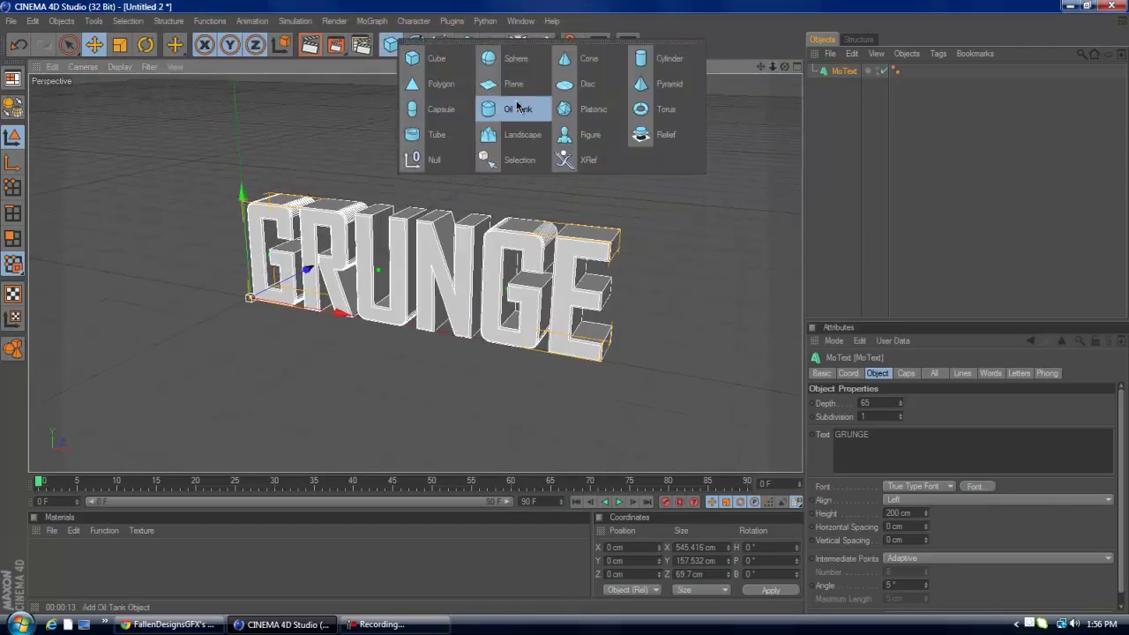
{"action": "left_click", "coordinate": [504, 173]}
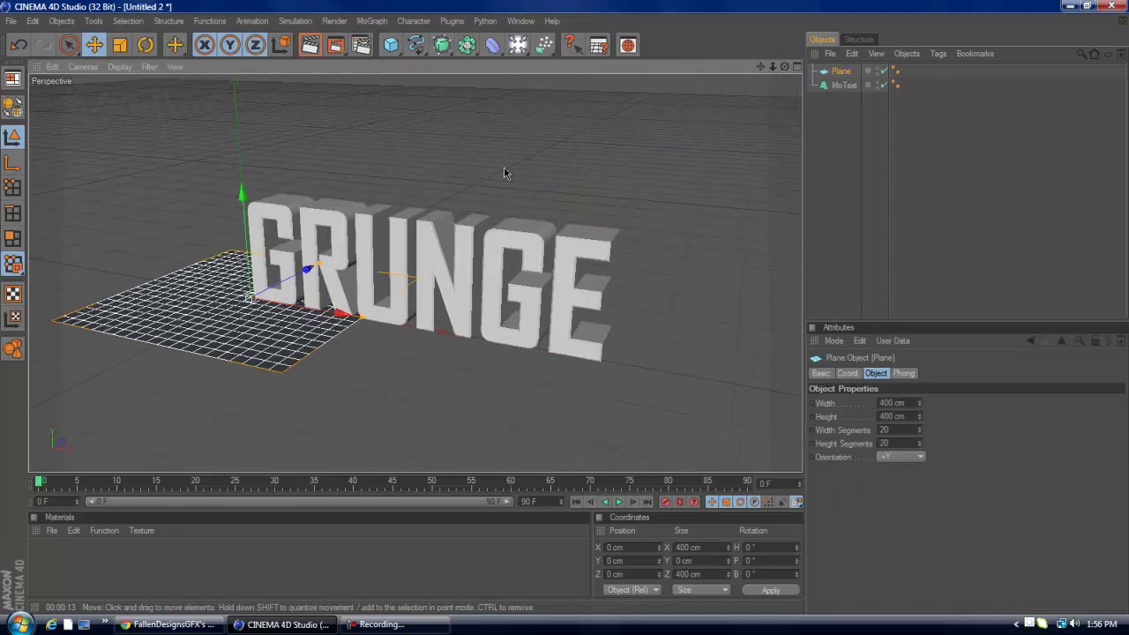
Set the alignment of the GRUNGE text to Middle.
{"action": "left_click", "coordinate": [861, 85]}
{"action": "left_click", "coordinate": [913, 499]}
{"action": "left_click", "coordinate": [926, 527]}
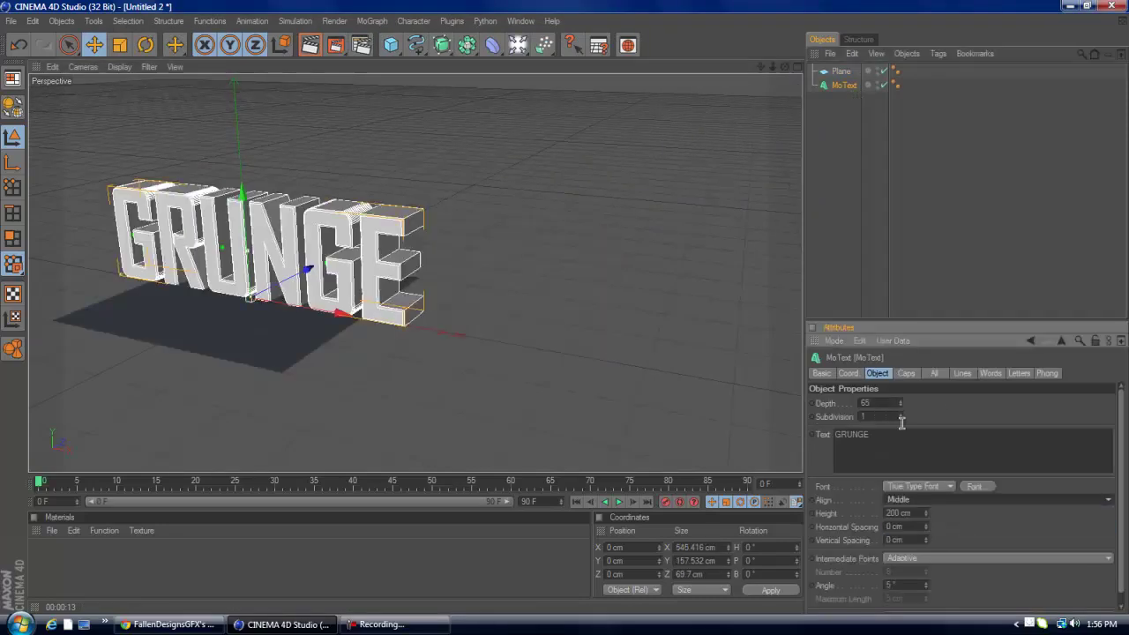
Widen the floor plane along X to about 922 cm so it extends beyond both ends of the text.
{"action": "left_click_drag", "start_coordinate": [761, 67], "coordinate": [680, 330]}
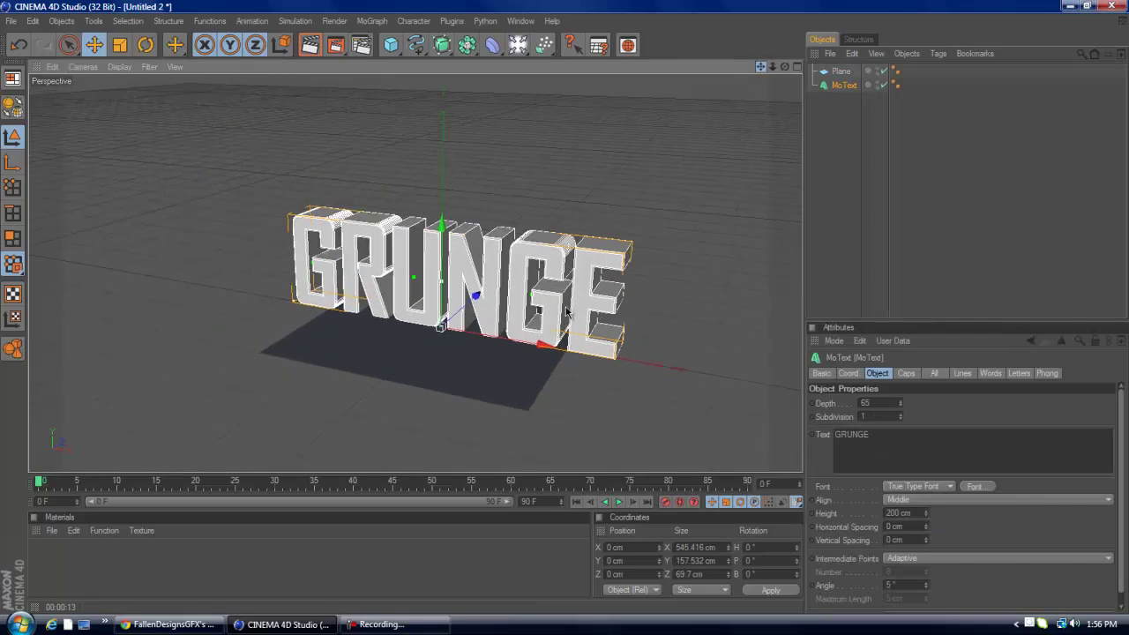
{"action": "left_click", "coordinate": [846, 73]}
{"action": "left_click_drag", "start_coordinate": [571, 352], "coordinate": [573, 312]}
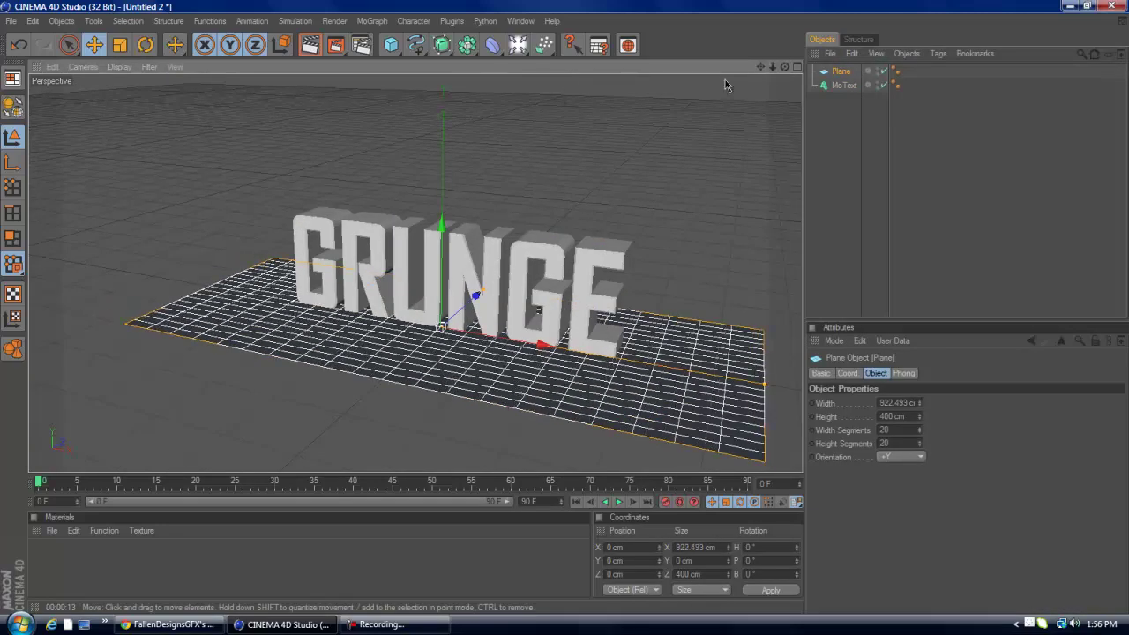
Extend the plane along Z to about 700 cm and raise it above the text to about 349 cm on Y.
{"action": "left_click_drag", "start_coordinate": [773, 67], "coordinate": [587, 287]}
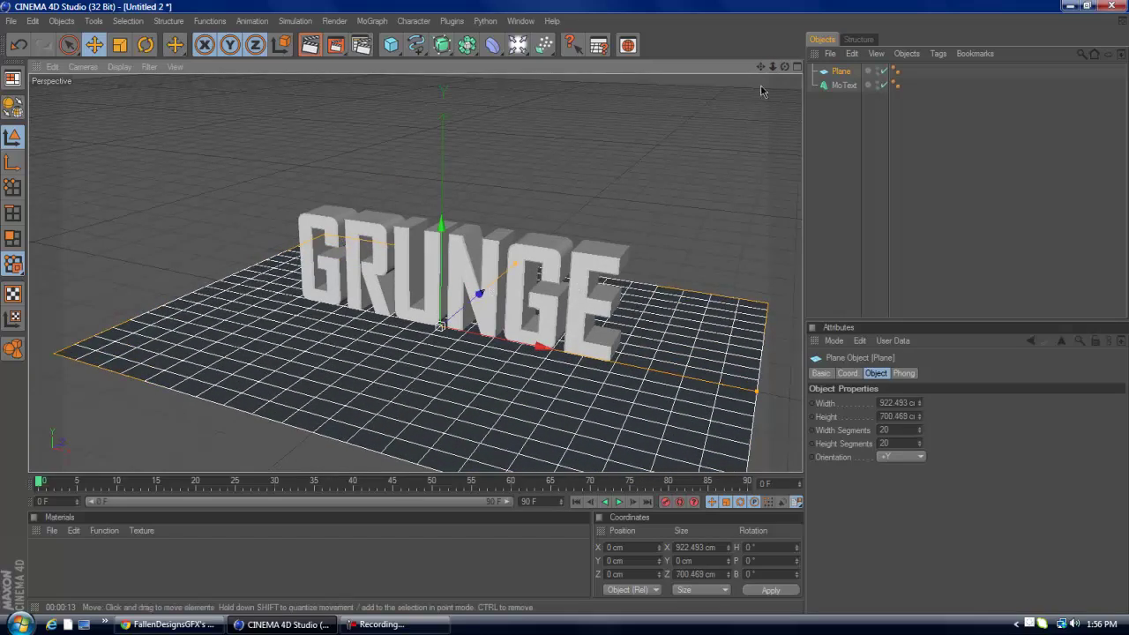
{"action": "left_click_drag", "start_coordinate": [785, 66], "coordinate": [585, 168]}
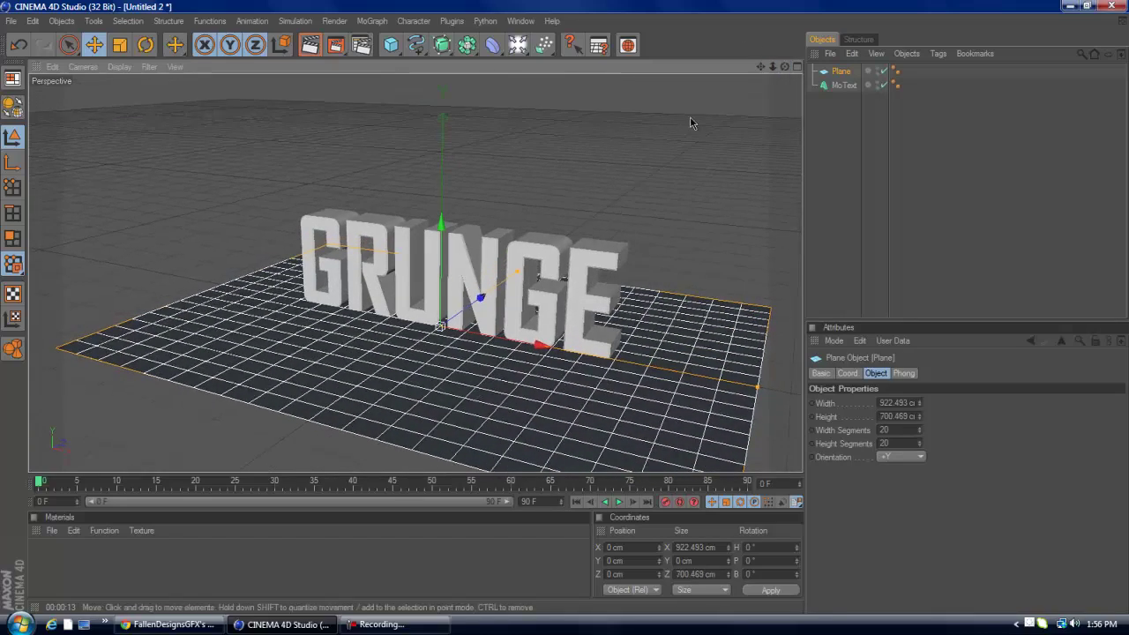
{"action": "left_click_drag", "start_coordinate": [442, 225], "coordinate": [565, 305]}
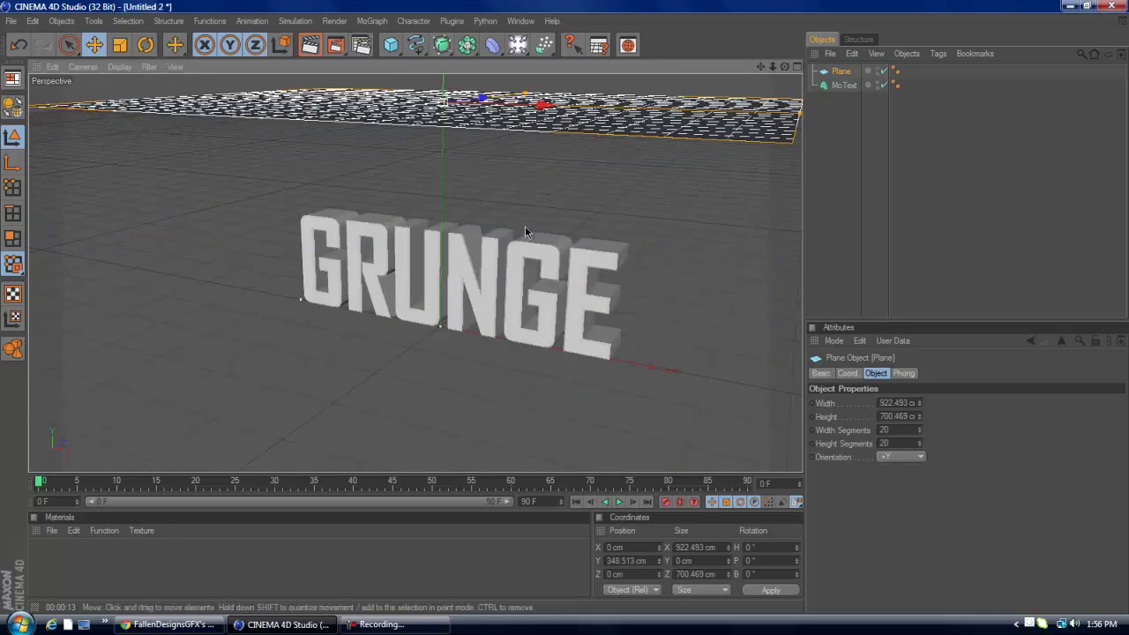
Duplicate the raised plane and lower the copy below the text to about -155 cm on Y.
{"action": "left_click_drag", "start_coordinate": [786, 67], "coordinate": [601, 88]}
{"action": "key", "text": "ctrl+c"}
{"action": "key", "text": "ctrl+v"}
{"action": "left_click_drag", "start_coordinate": [452, 86], "coordinate": [564, 327]}
{"action": "left_click_drag", "start_coordinate": [566, 318], "coordinate": [567, 385]}
Create a new material with a pure white color (255, 255, 255) and enable its Luminance channel.
{"action": "left_click", "coordinate": [47, 577]}
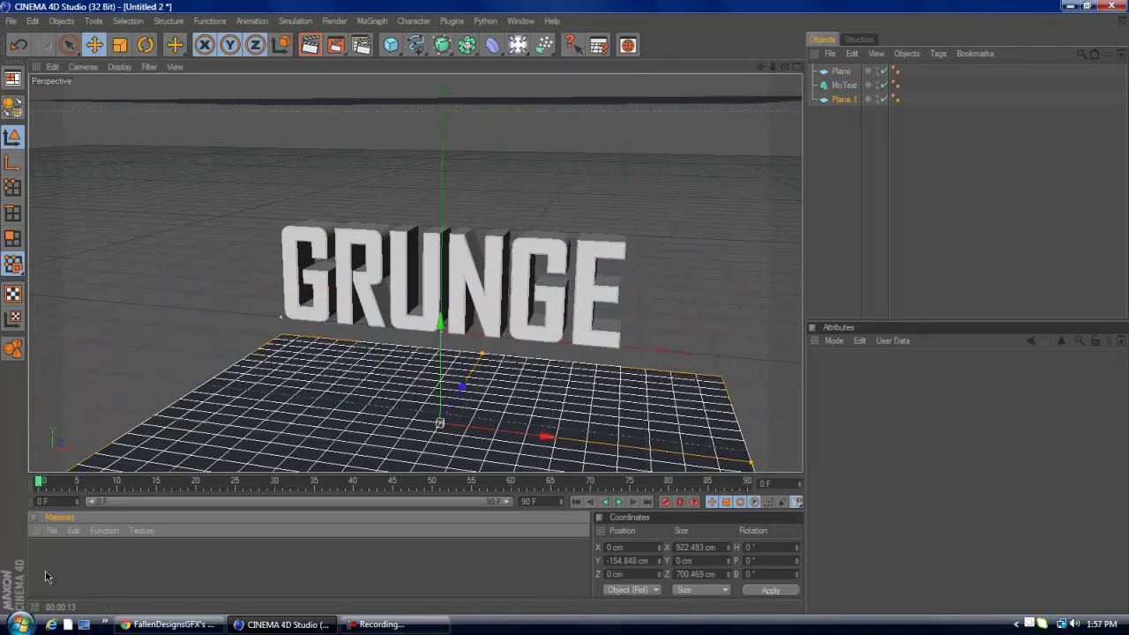
{"action": "double_click", "coordinate": [47, 577]}
{"action": "double_click", "coordinate": [46, 554]}
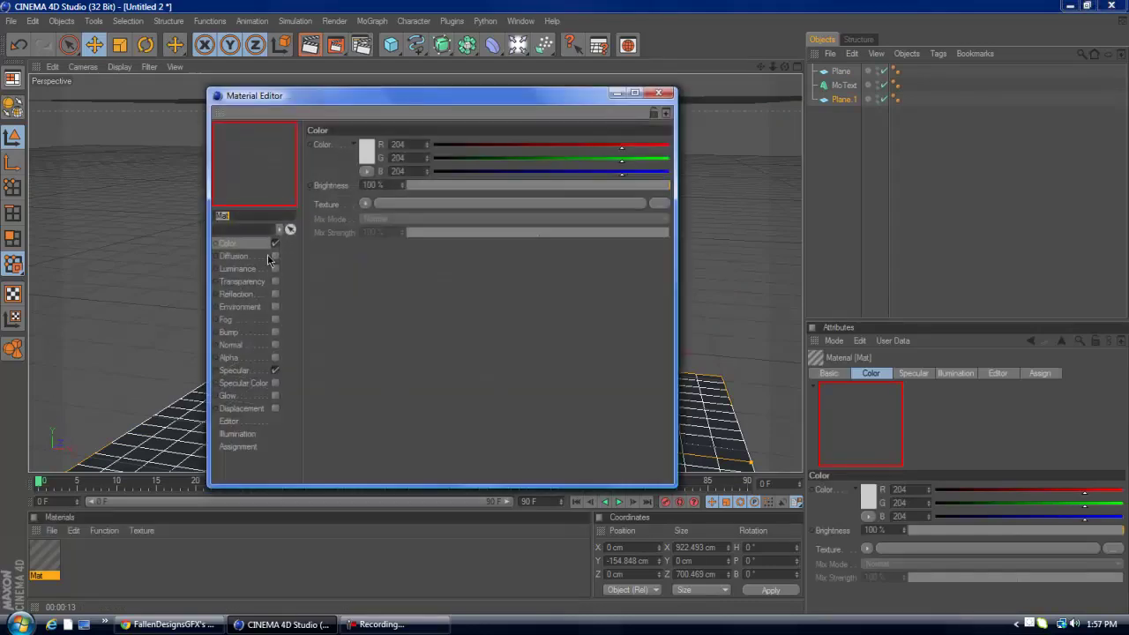
{"action": "left_click", "coordinate": [366, 151]}
{"action": "left_click", "coordinate": [342, 214]}
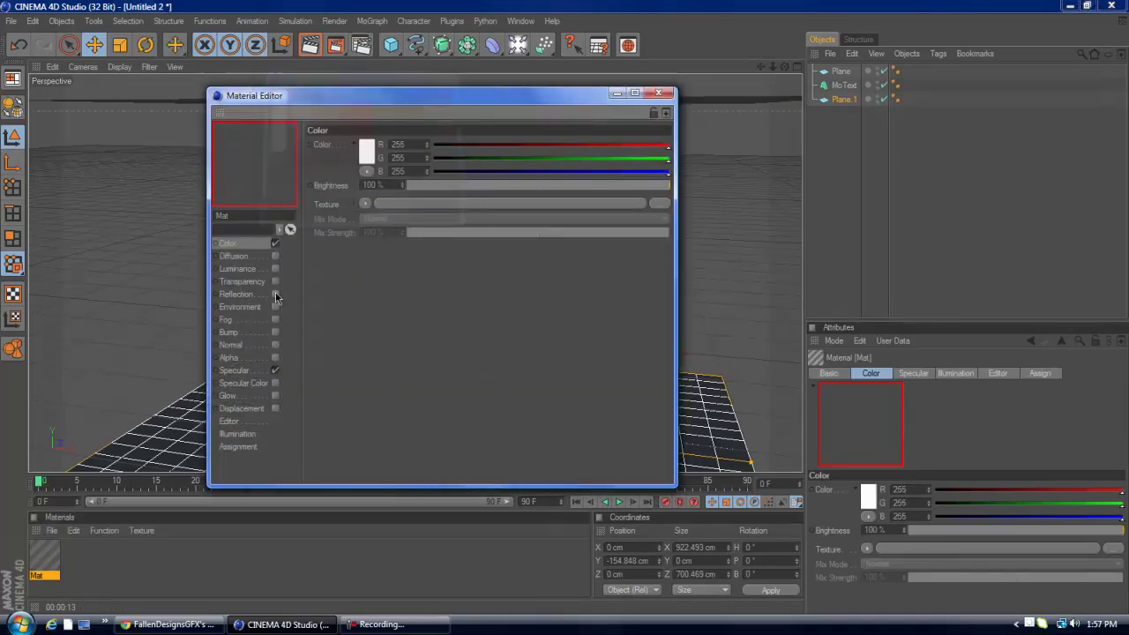
{"action": "left_click", "coordinate": [274, 268]}
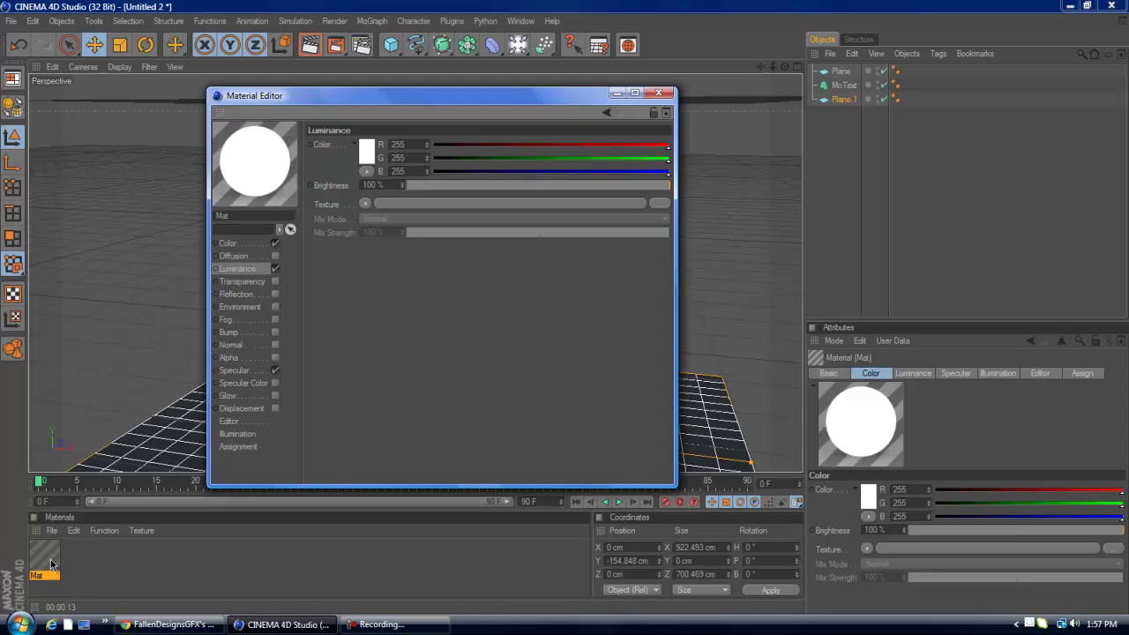
Duplicate the white luminous material and adjust the copy's luminance brightness.
{"action": "left_click_drag", "start_coordinate": [50, 565], "coordinate": [78, 564], "text": "ctrl"}
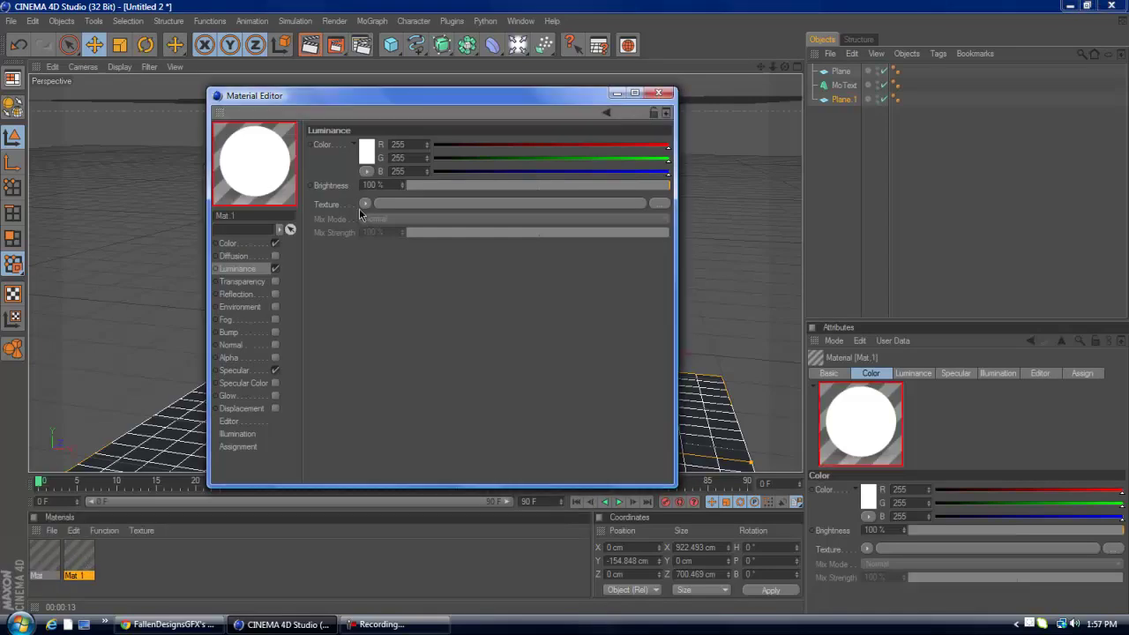
{"action": "double_click", "coordinate": [394, 182]}
{"action": "type", "text": "1"}
{"action": "left_click", "coordinate": [658, 92]}
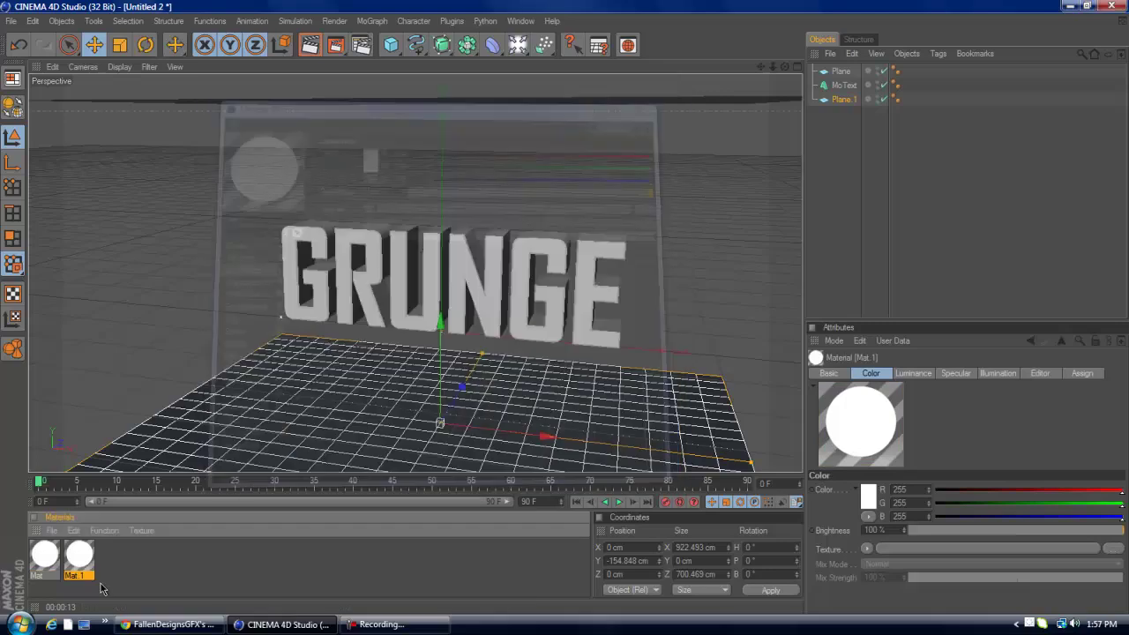
Apply the white luminous materials to the planes above and below the text.
{"action": "left_click_drag", "start_coordinate": [341, 115], "coordinate": [445, 371]}
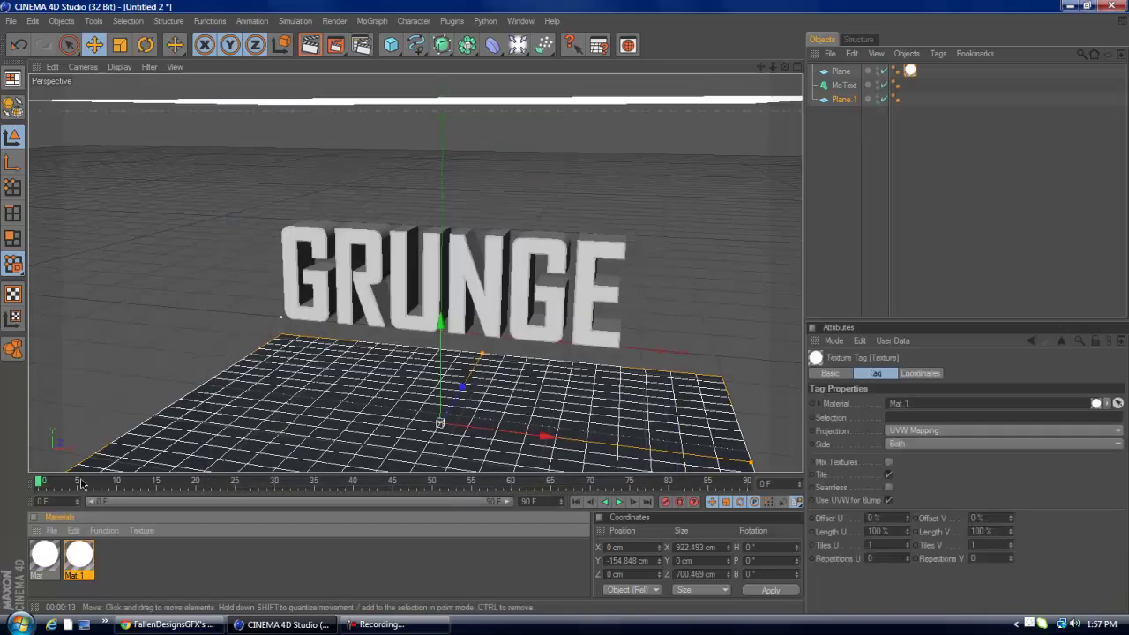
{"action": "left_click", "coordinate": [844, 85]}
{"action": "left_click", "coordinate": [842, 106]}
Add Compositing tags to both planes and disable Seen by Camera on them.
{"action": "right_click", "coordinate": [842, 74]}
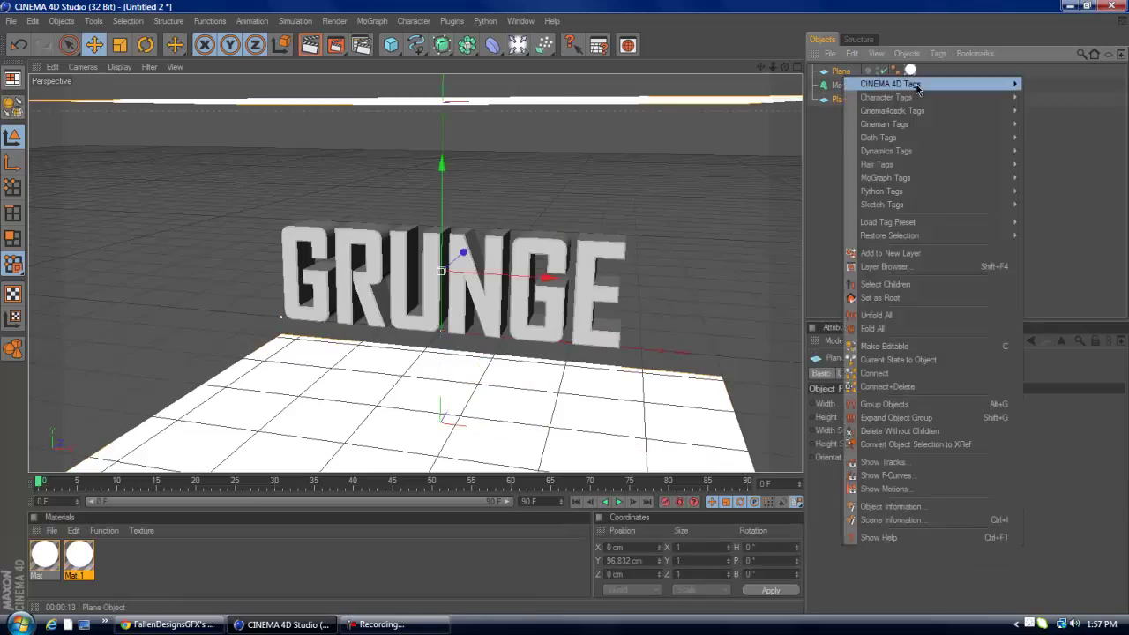
{"action": "mouse_move", "coordinate": [882, 83]}
{"action": "left_click", "coordinate": [1056, 151]}
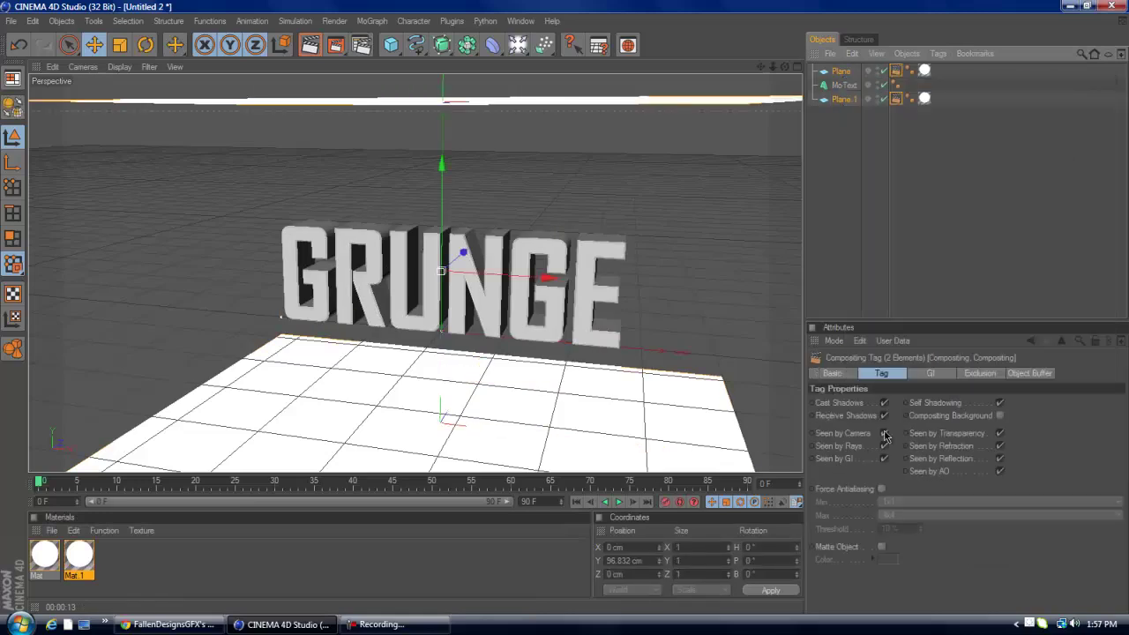
{"action": "left_click", "coordinate": [834, 192]}
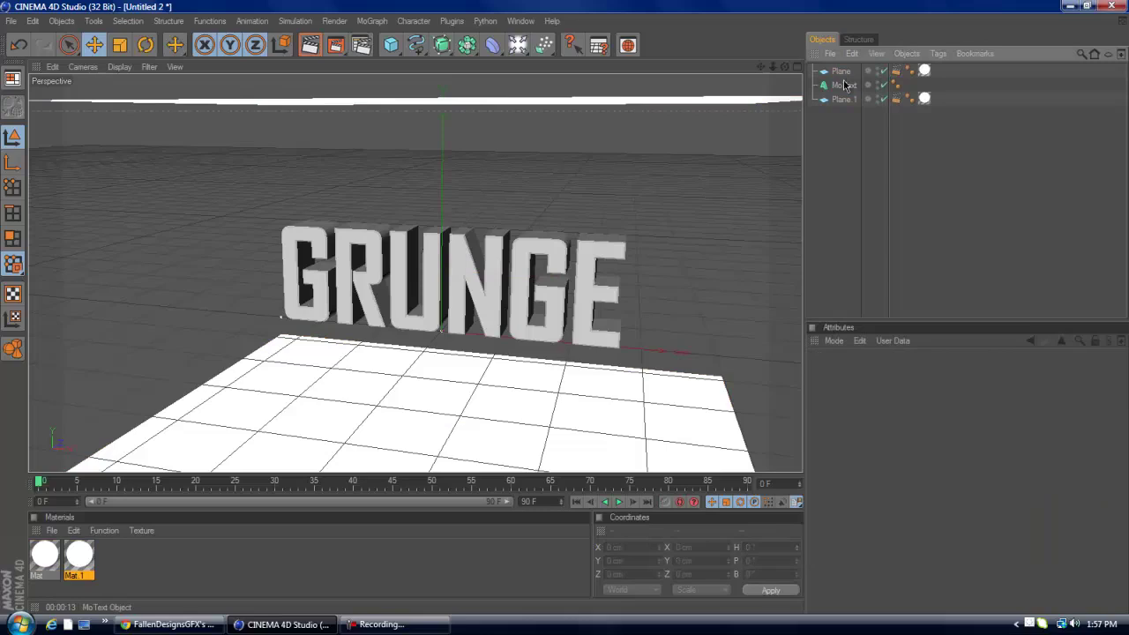
Move the MoText object below both planes in the object hierarchy and render a preview of the view.
{"action": "left_click_drag", "start_coordinate": [844, 86], "coordinate": [839, 108]}
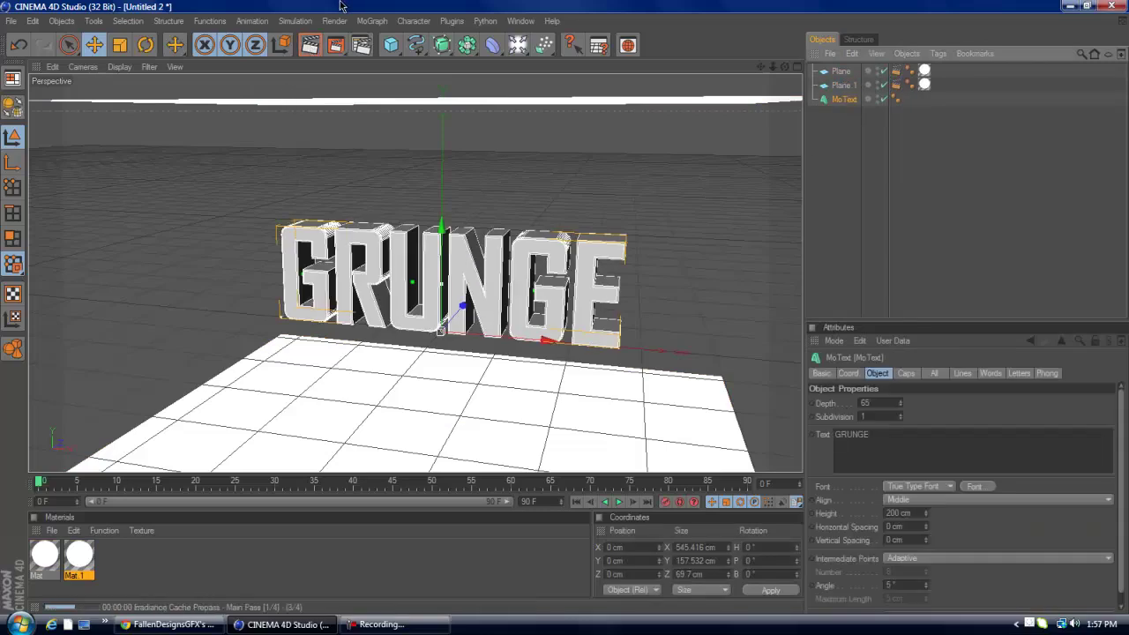
{"action": "left_click", "coordinate": [310, 44]}
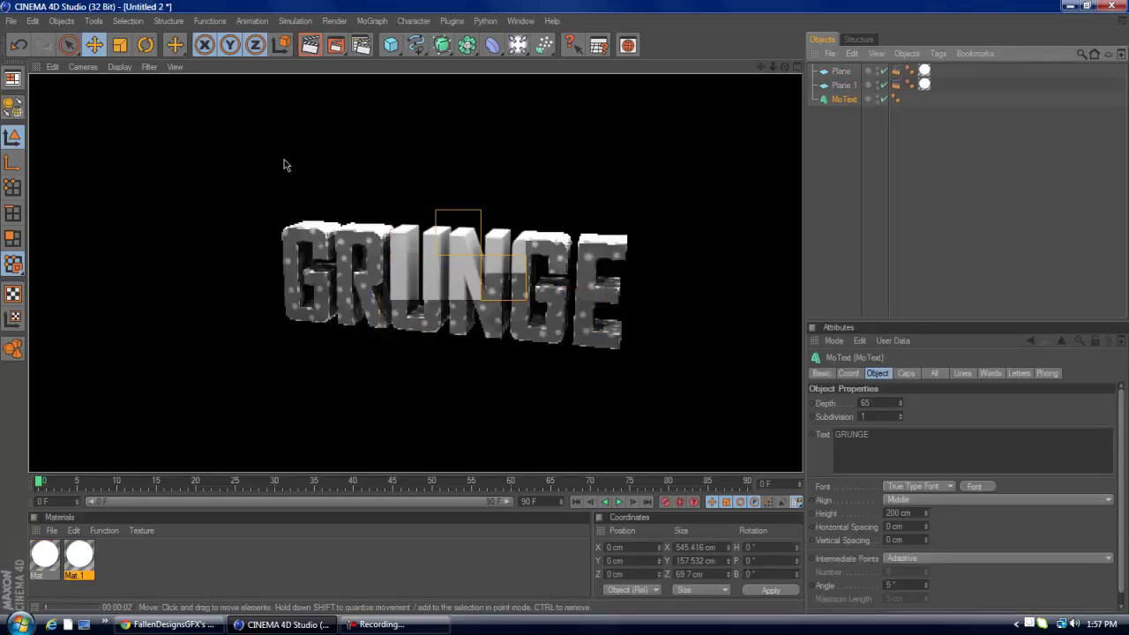
{"action": "left_click", "coordinate": [839, 139]}
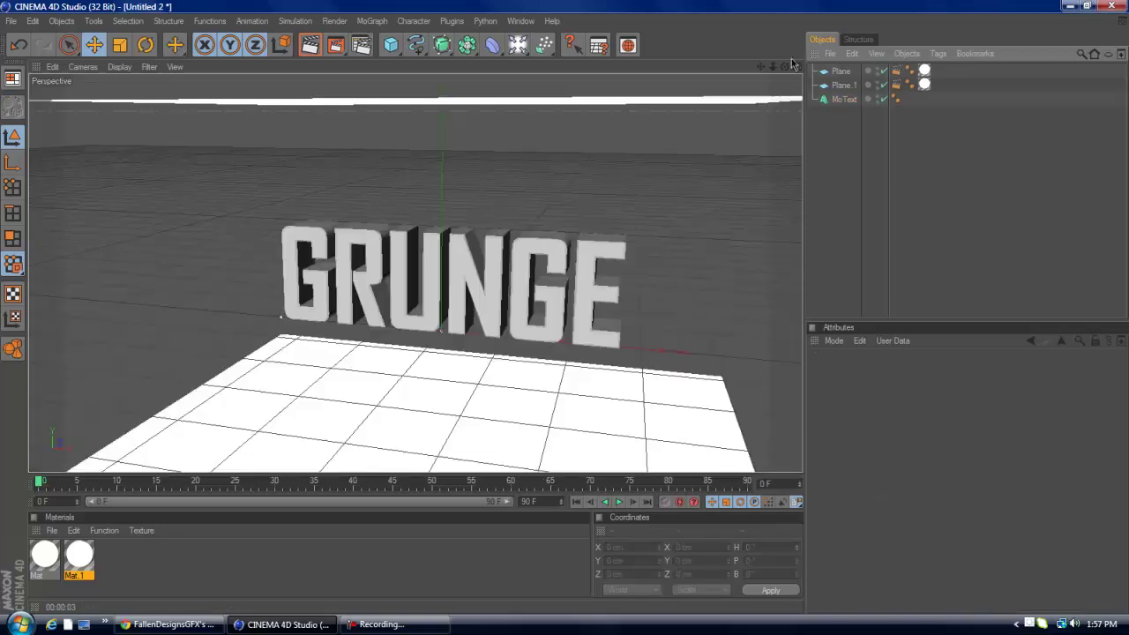
Create a new material and set its color to bright green (R 3, G 205, B 0).
{"action": "left_click_drag", "start_coordinate": [785, 67], "coordinate": [560, 307]}
{"action": "double_click", "coordinate": [137, 565]}
{"action": "double_click", "coordinate": [55, 561]}
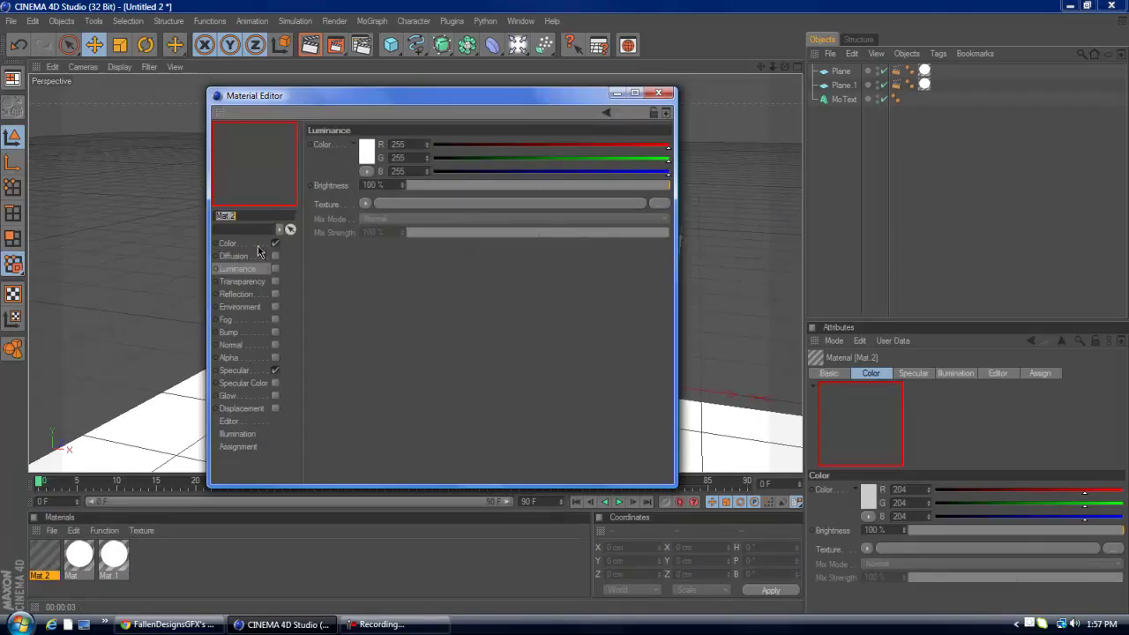
{"action": "left_click", "coordinate": [259, 247]}
{"action": "left_click", "coordinate": [369, 158]}
{"action": "left_click_drag", "start_coordinate": [401, 107], "coordinate": [374, 121]}
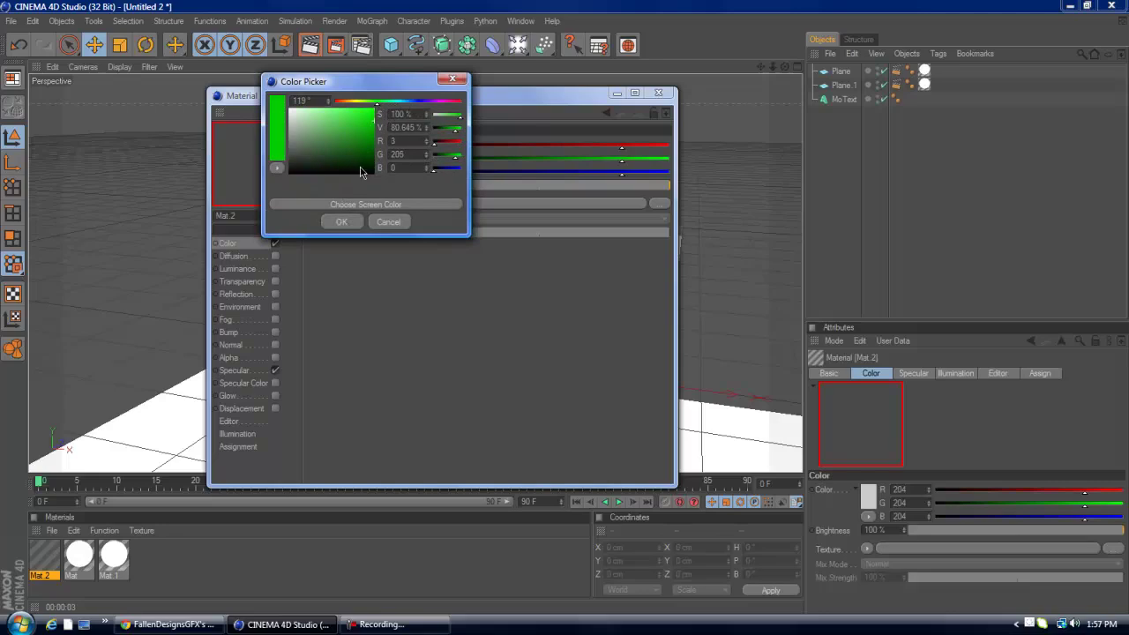
{"action": "left_click", "coordinate": [341, 222]}
Enable Reflection on the green material with a Fresnel texture, 20% brightness and 25% mix strength, and disable Specular.
{"action": "left_click", "coordinate": [258, 294]}
{"action": "left_click", "coordinate": [275, 294]}
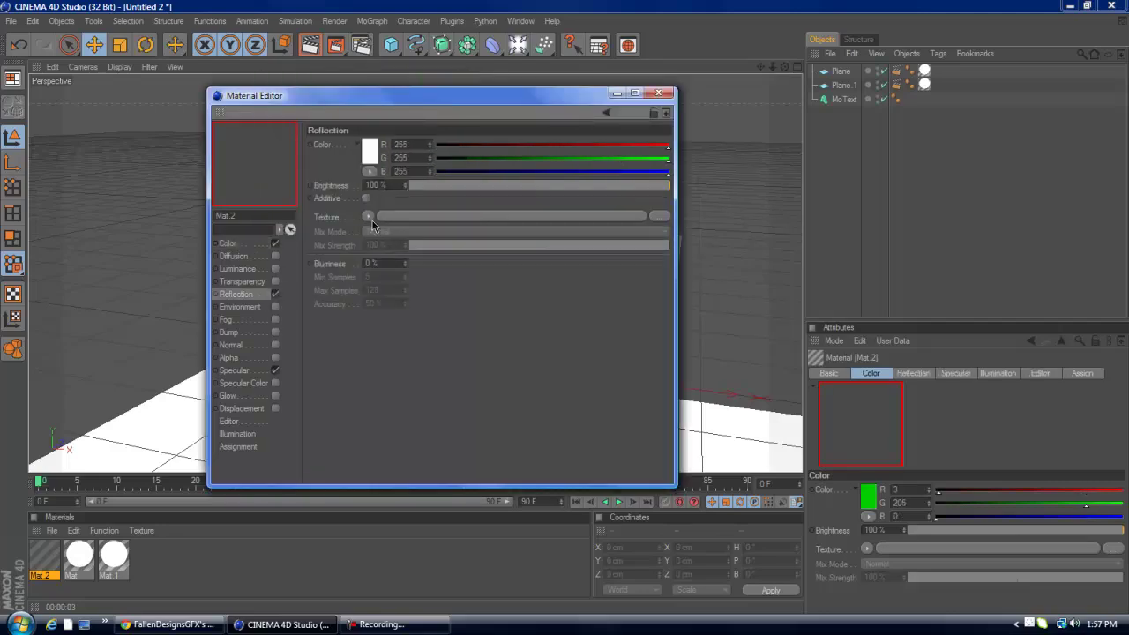
{"action": "left_click", "coordinate": [368, 218]}
{"action": "left_click", "coordinate": [400, 345]}
{"action": "left_click_drag", "start_coordinate": [480, 191], "coordinate": [462, 188]}
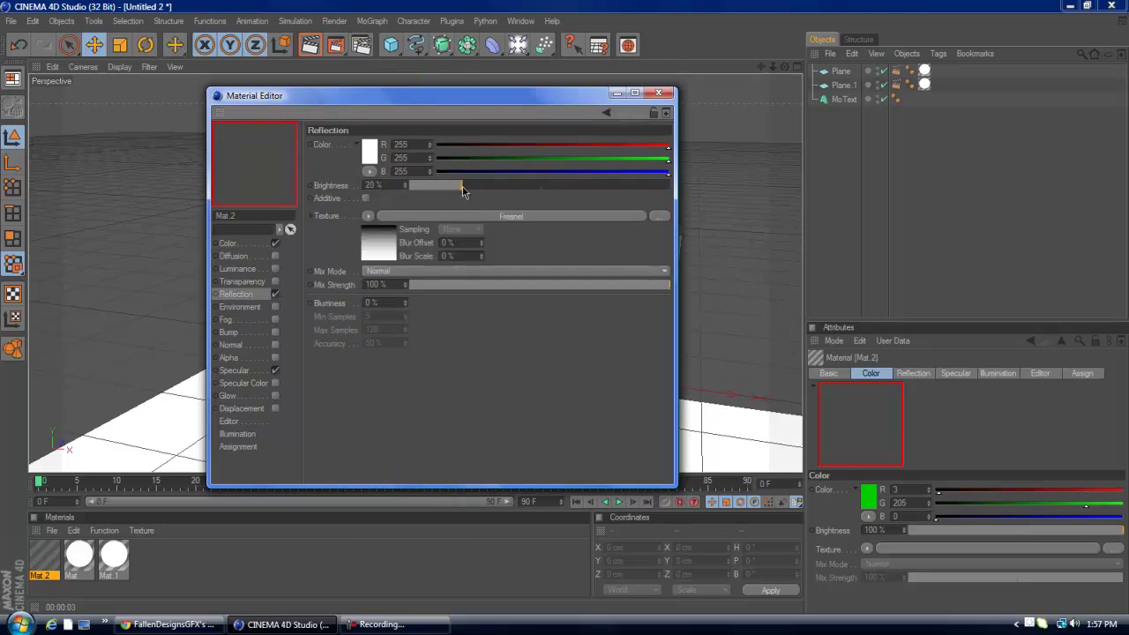
{"action": "left_click_drag", "start_coordinate": [500, 285], "coordinate": [472, 288]}
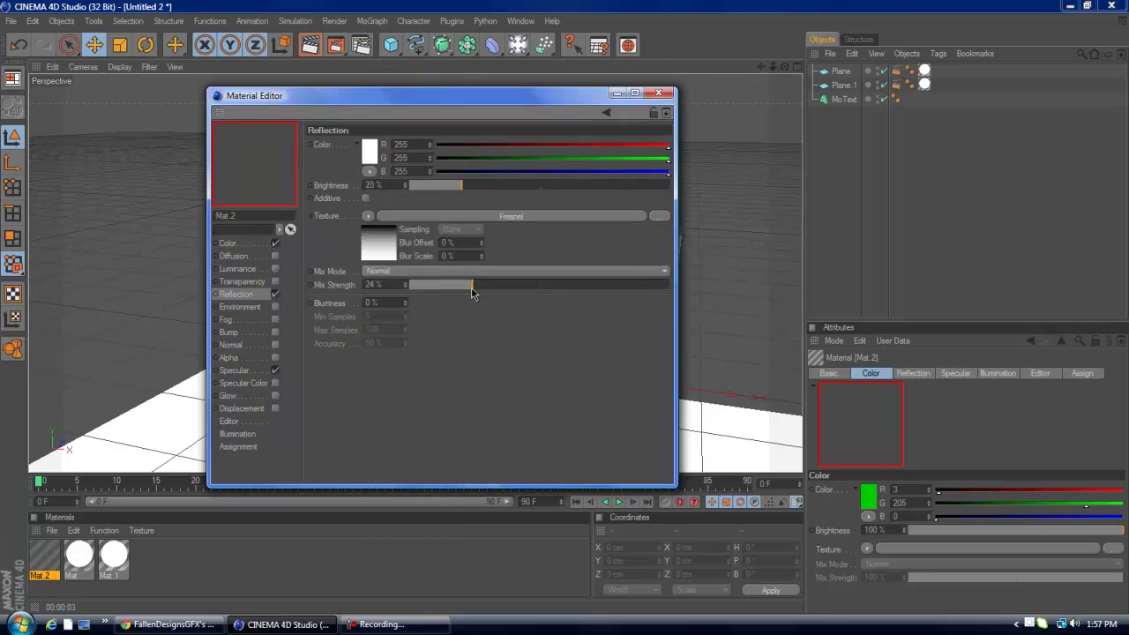
{"action": "left_click", "coordinate": [275, 371]}
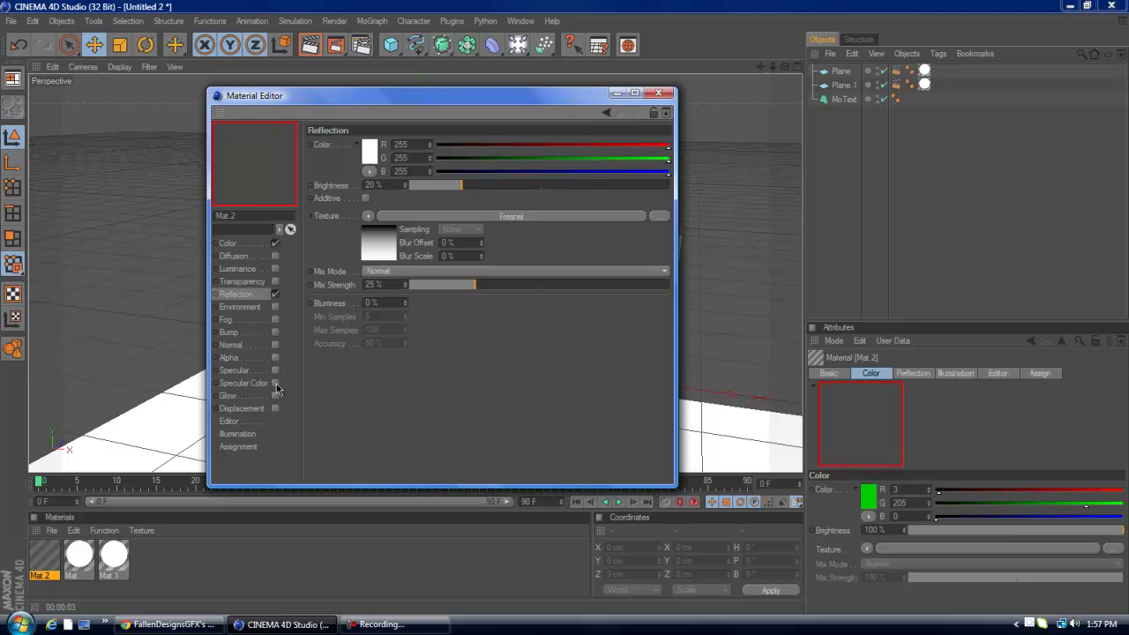
{"action": "left_click", "coordinate": [660, 93]}
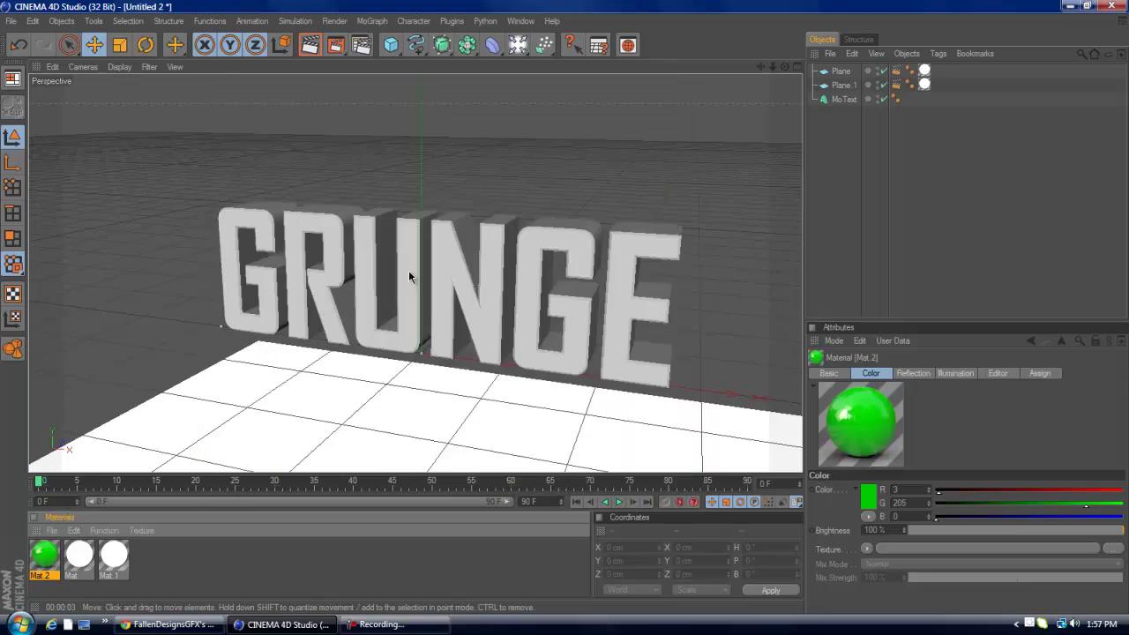
Duplicate the green reflective material and set the copy's color to black (0, 0, 0).
{"action": "left_click_drag", "start_coordinate": [51, 557], "coordinate": [68, 554], "text": "ctrl"}
{"action": "double_click", "coordinate": [70, 556]}
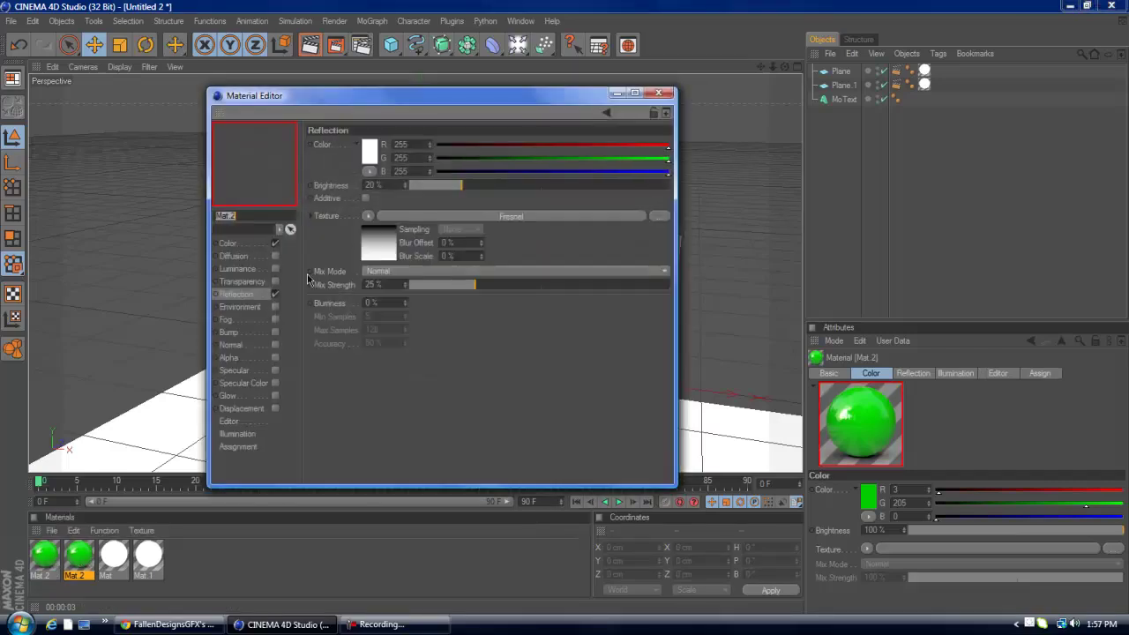
{"action": "left_click", "coordinate": [261, 246]}
{"action": "left_click", "coordinate": [364, 150]}
{"action": "left_click", "coordinate": [259, 199]}
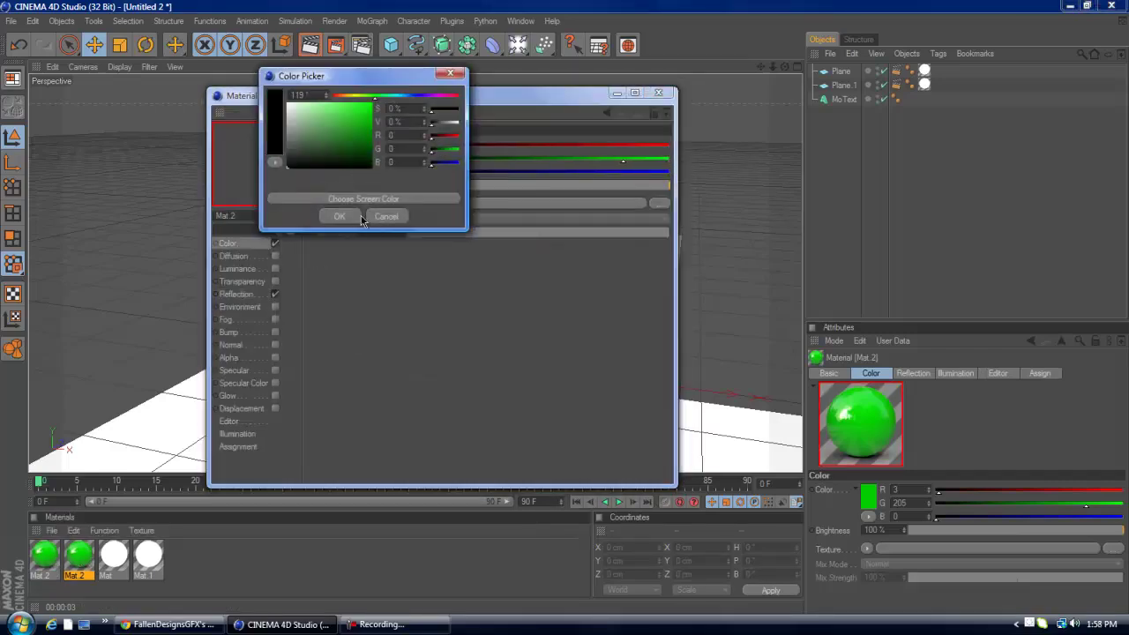
{"action": "left_click", "coordinate": [358, 219]}
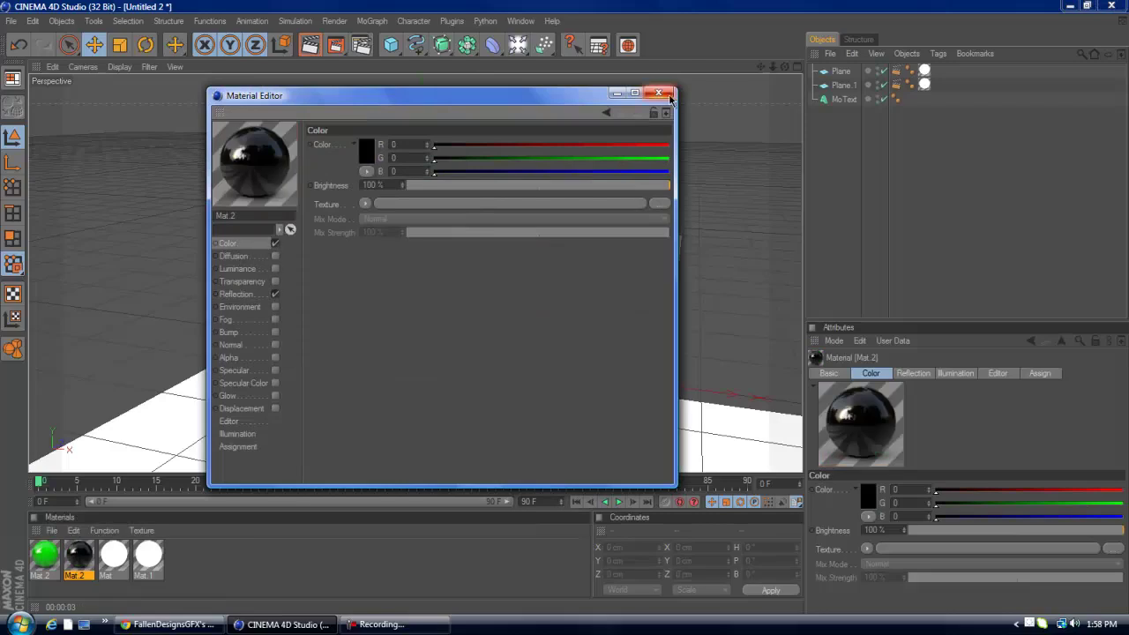
{"action": "left_click", "coordinate": [658, 93]}
Apply the black and green materials to the GRUNGE text, with the black texture tag ordered after the green one.
{"action": "left_click_drag", "start_coordinate": [84, 560], "coordinate": [336, 314]}
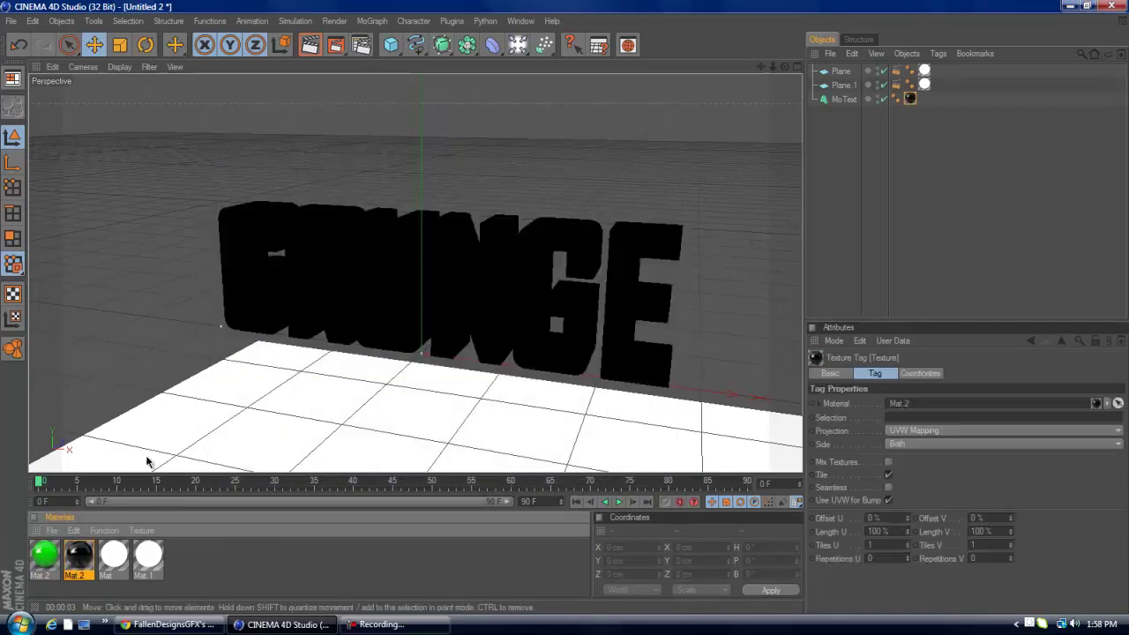
{"action": "left_click_drag", "start_coordinate": [50, 552], "coordinate": [397, 283]}
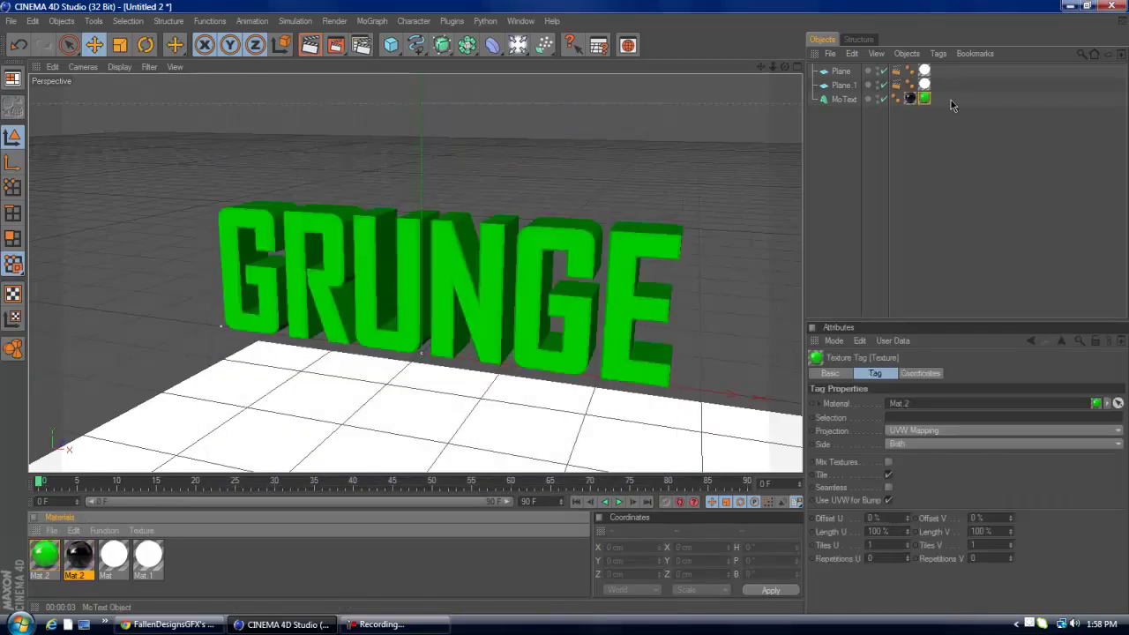
{"action": "left_click_drag", "start_coordinate": [908, 98], "coordinate": [932, 99]}
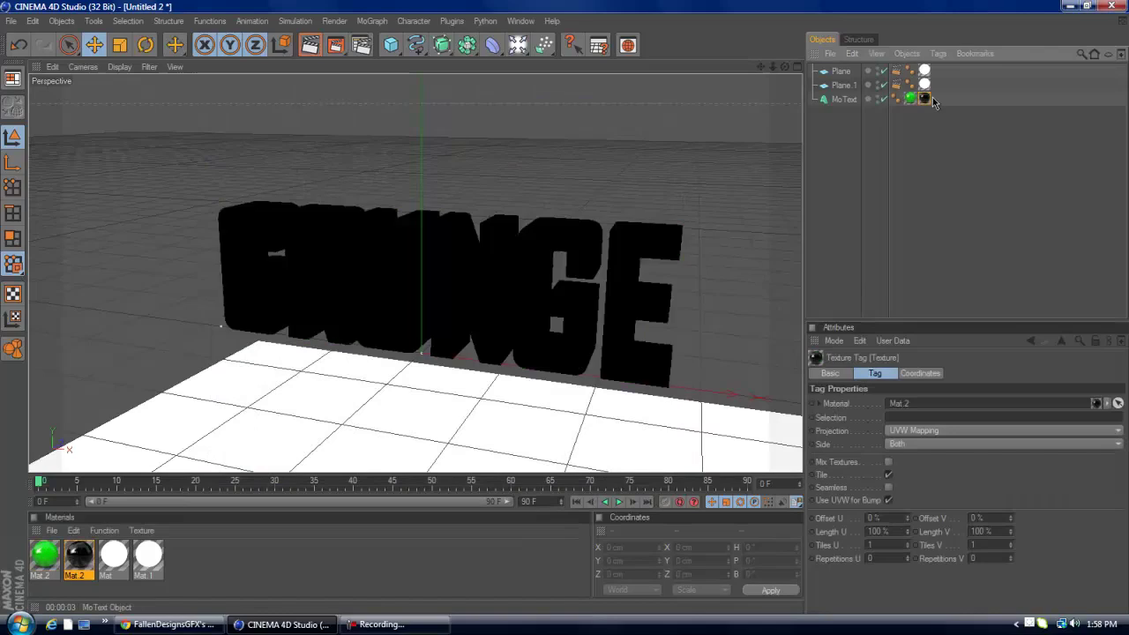
Try restricting the black material to the C1 selection, and delete its texture tag from the text.
{"action": "left_click", "coordinate": [898, 418]}
{"action": "type", "text": "C1"}
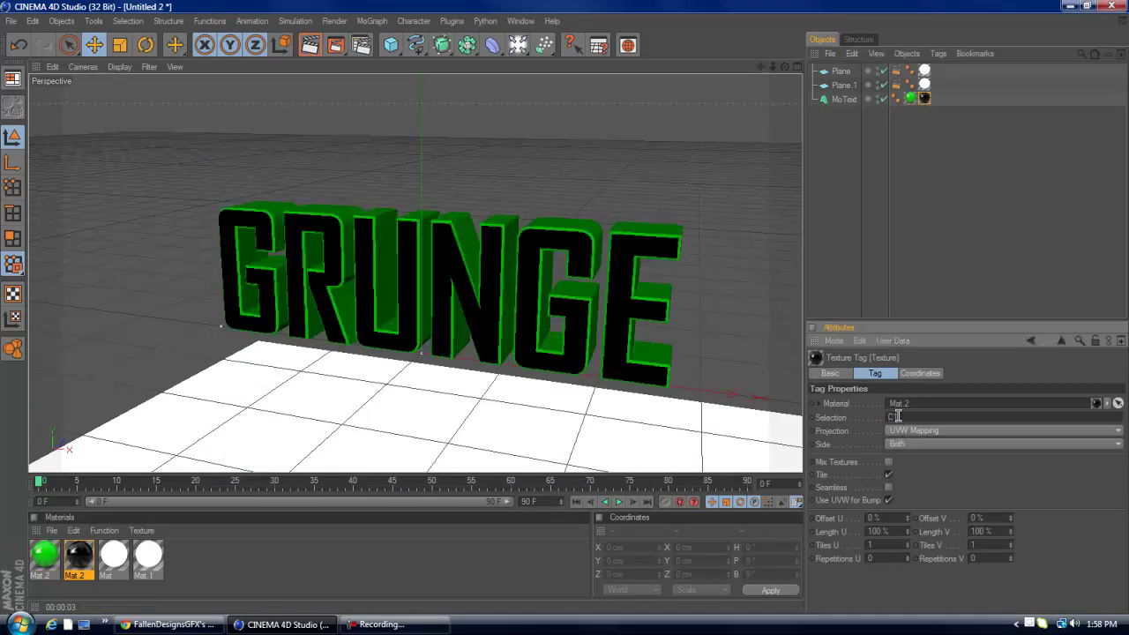
{"action": "left_click", "coordinate": [925, 100]}
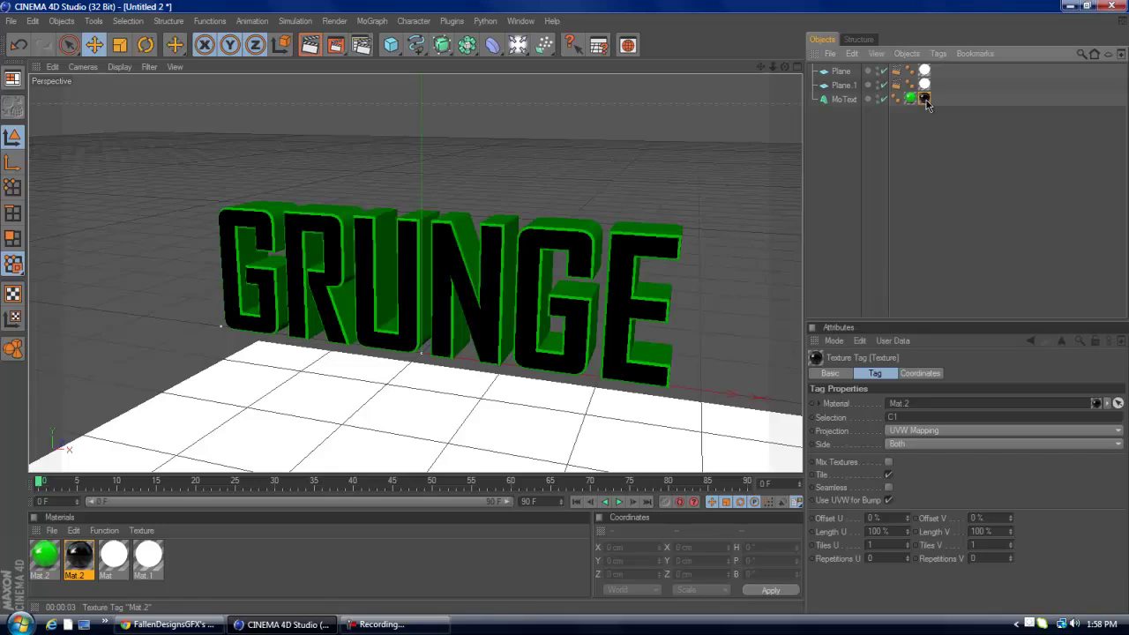
{"action": "key", "text": "Delete"}
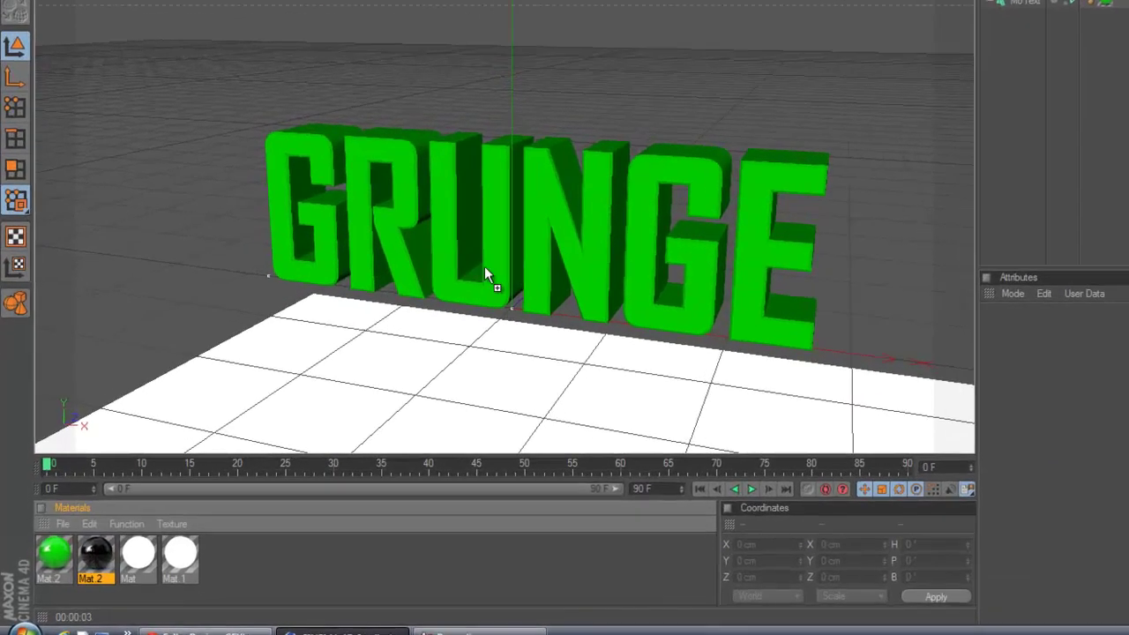
Apply the black material to the GRUNGE text again and restrict it to the R1 selection.
{"action": "left_click_drag", "start_coordinate": [485, 269], "coordinate": [484, 269]}
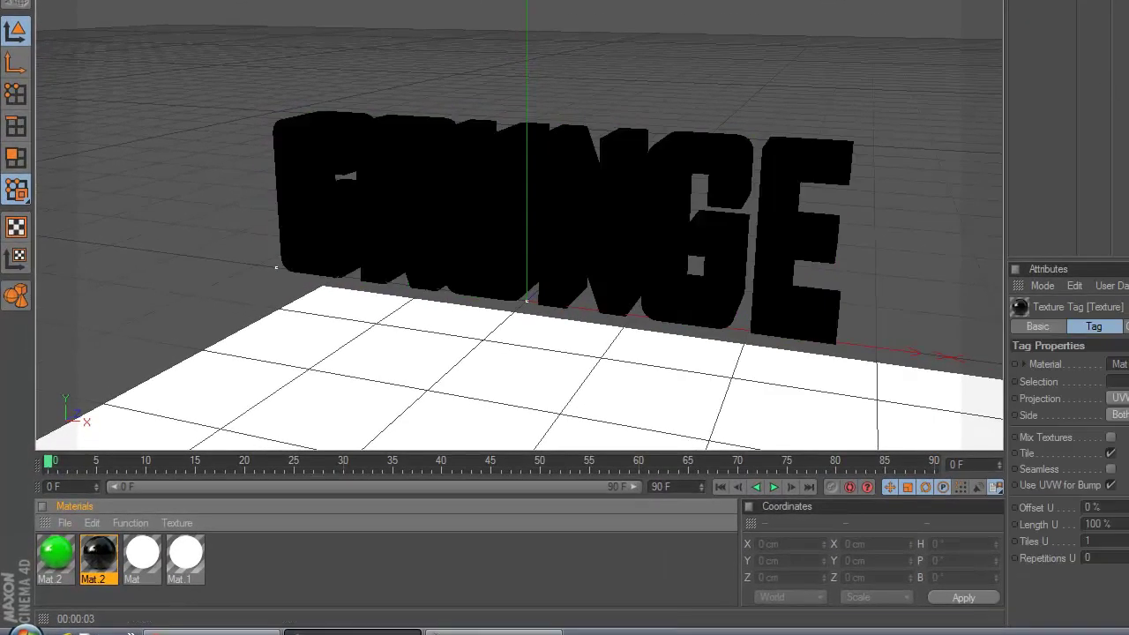
{"action": "left_click", "coordinate": [1124, 381]}
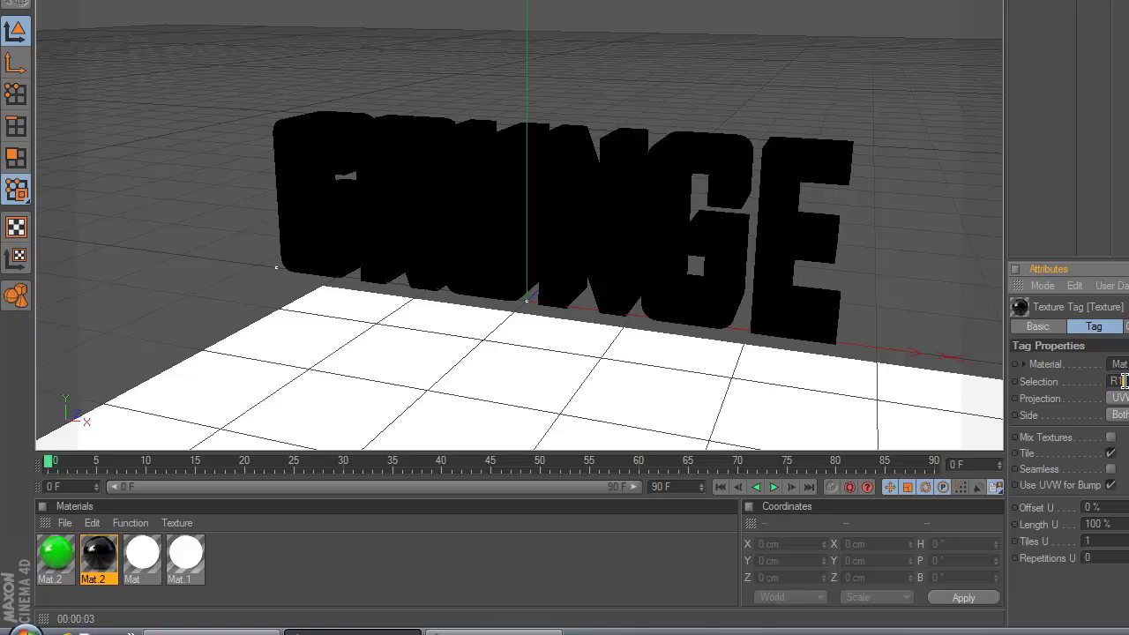
{"action": "type", "text": "R1"}
{"action": "key", "text": "Return"}
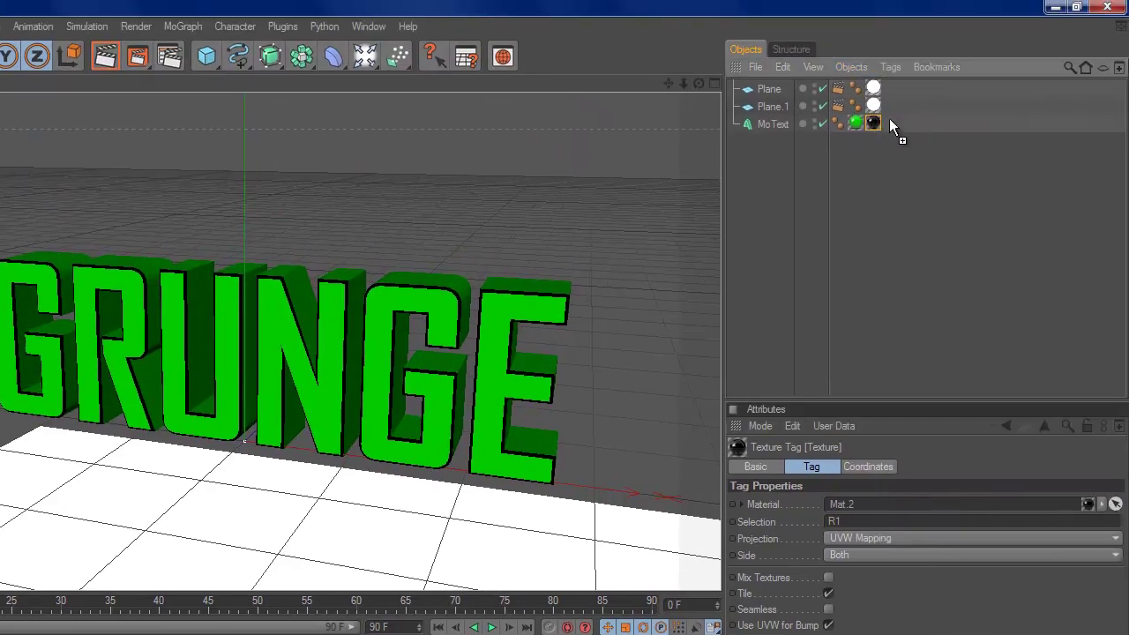
Add another black material tag to the GRUNGE text and restrict it to the R2 selection.
{"action": "left_click", "coordinate": [869, 522]}
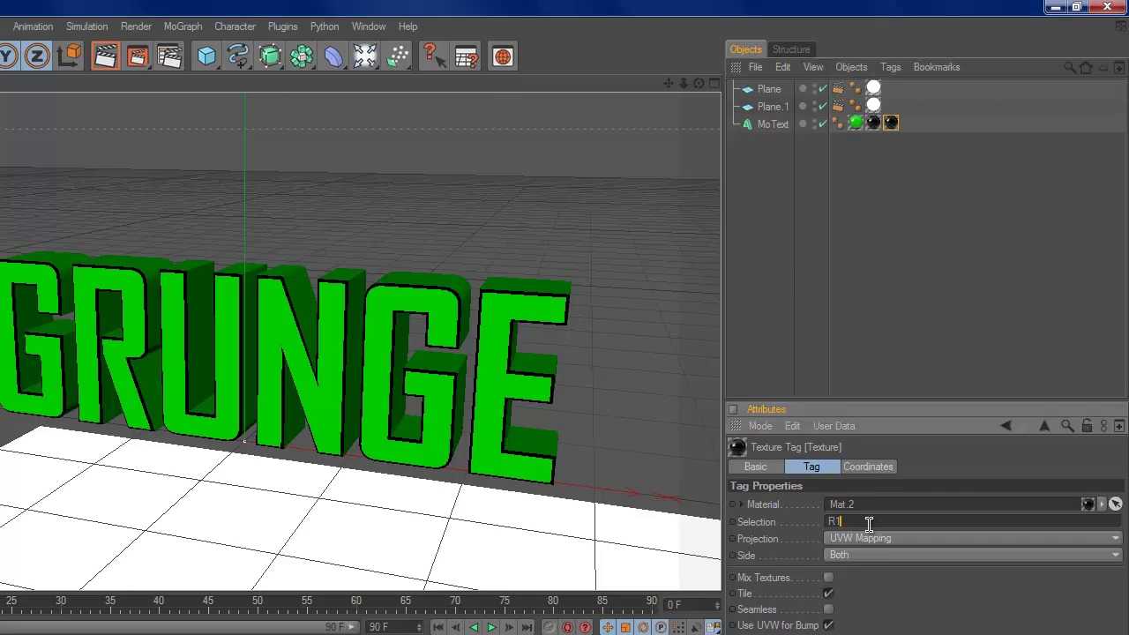
{"action": "left_click", "coordinate": [704, 89]}
{"action": "left_click_drag", "start_coordinate": [432, 380], "coordinate": [466, 366], "text": "alt"}
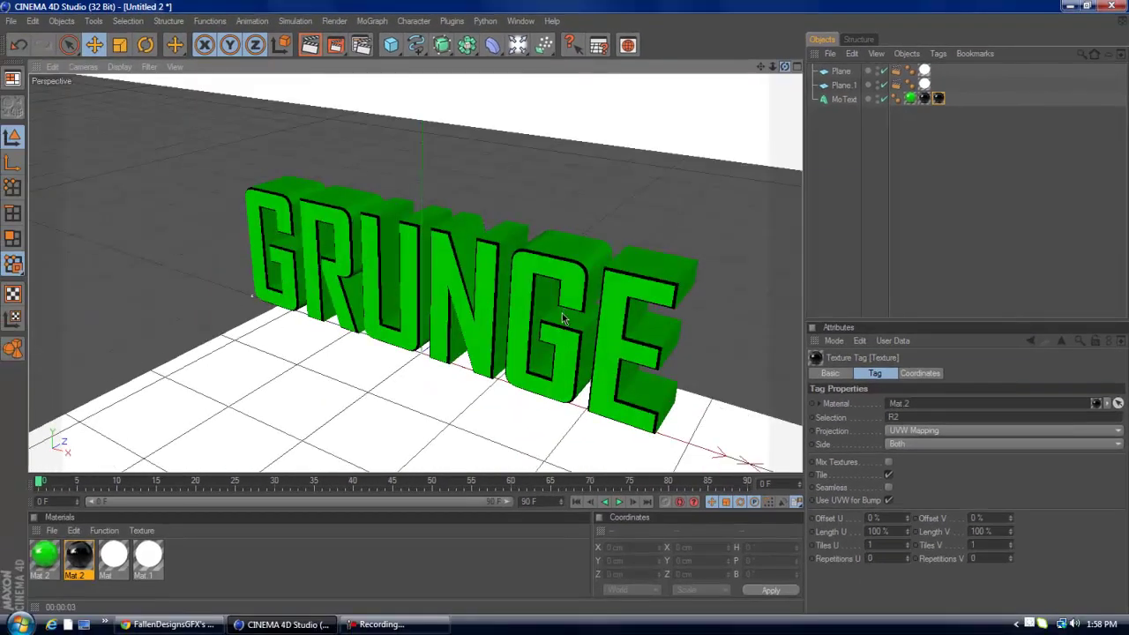
{"action": "left_click_drag", "start_coordinate": [562, 318], "coordinate": [584, 327], "text": "alt"}
Create a new material and load the Grunge Texture image into its Alpha channel without copying the file to the document location.
{"action": "double_click", "coordinate": [182, 563]}
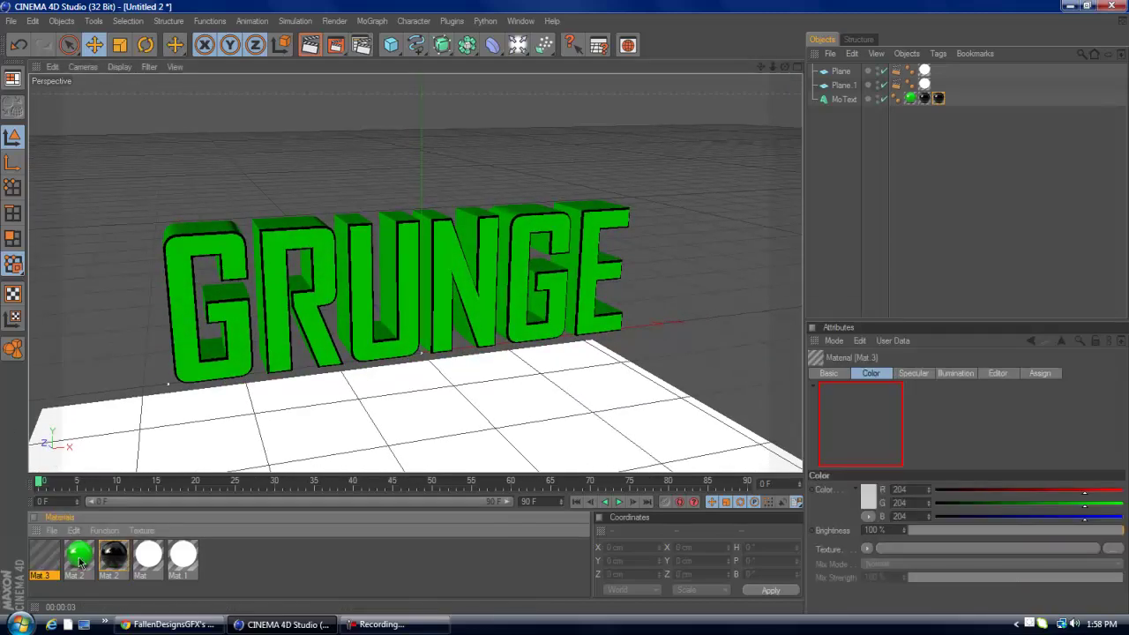
{"action": "double_click", "coordinate": [46, 558]}
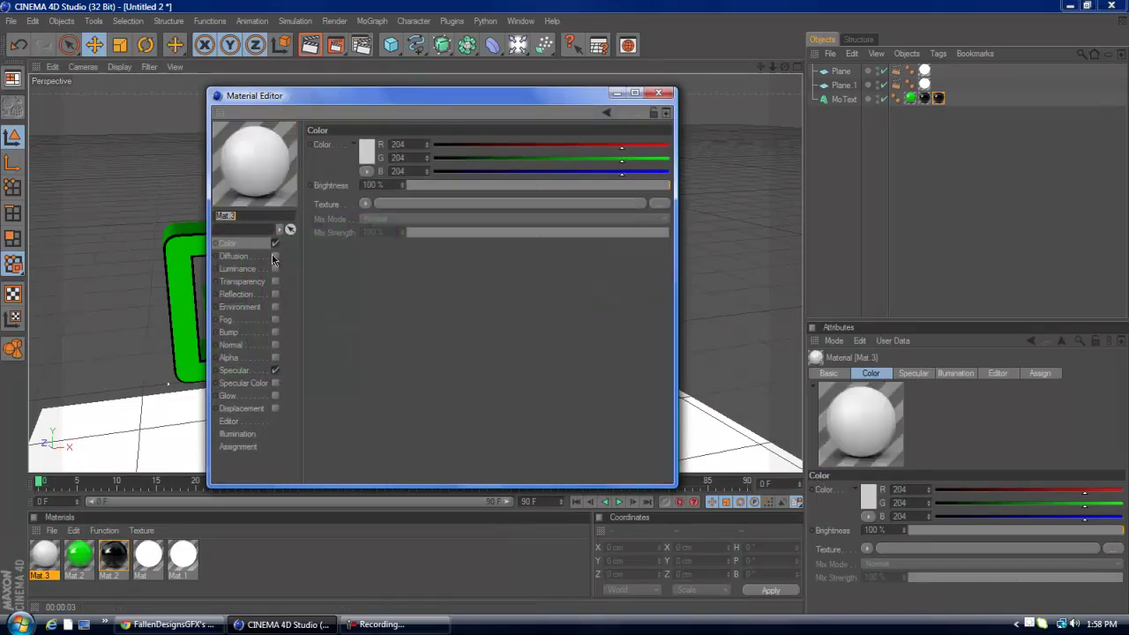
{"action": "left_click", "coordinate": [245, 359]}
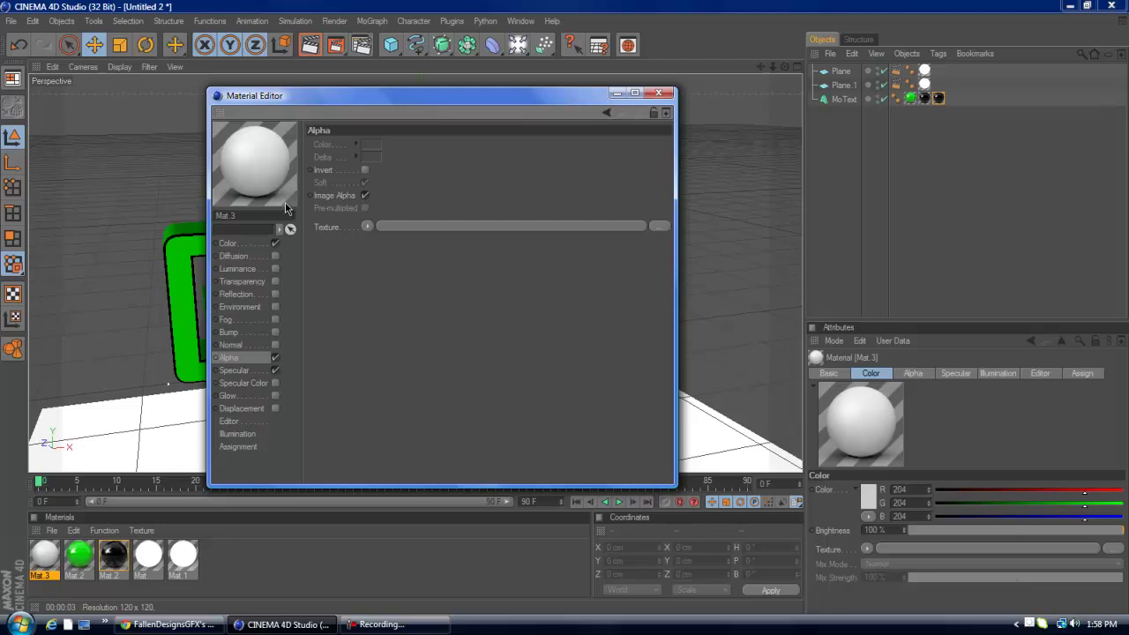
{"action": "left_click", "coordinate": [368, 227]}
{"action": "left_click", "coordinate": [388, 252]}
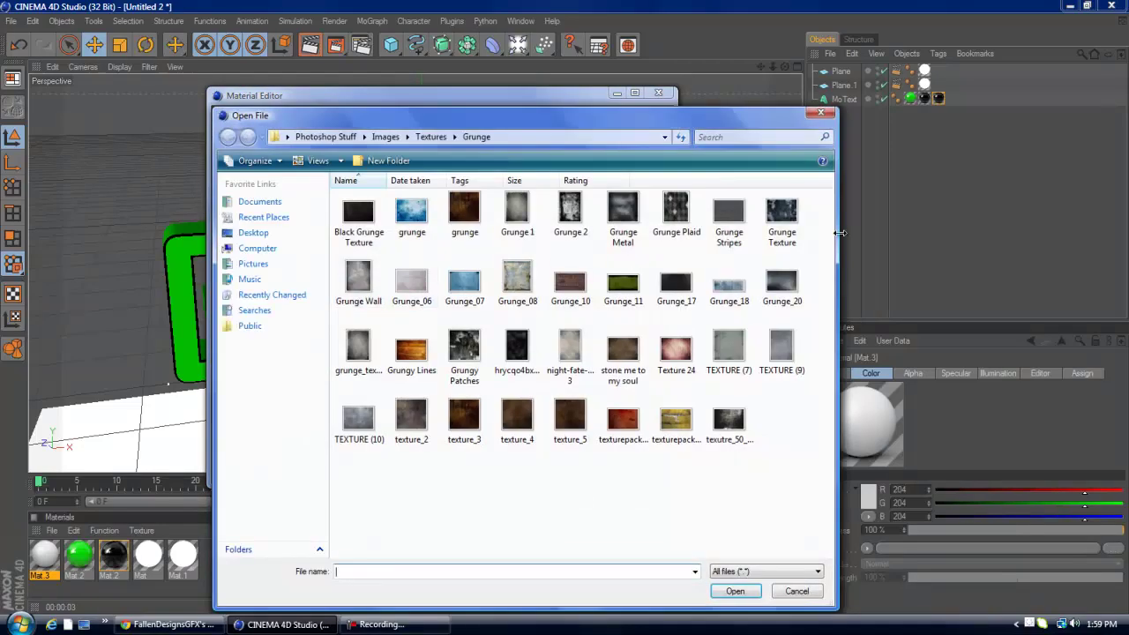
{"action": "left_click", "coordinate": [780, 213]}
{"action": "left_click", "coordinate": [727, 594]}
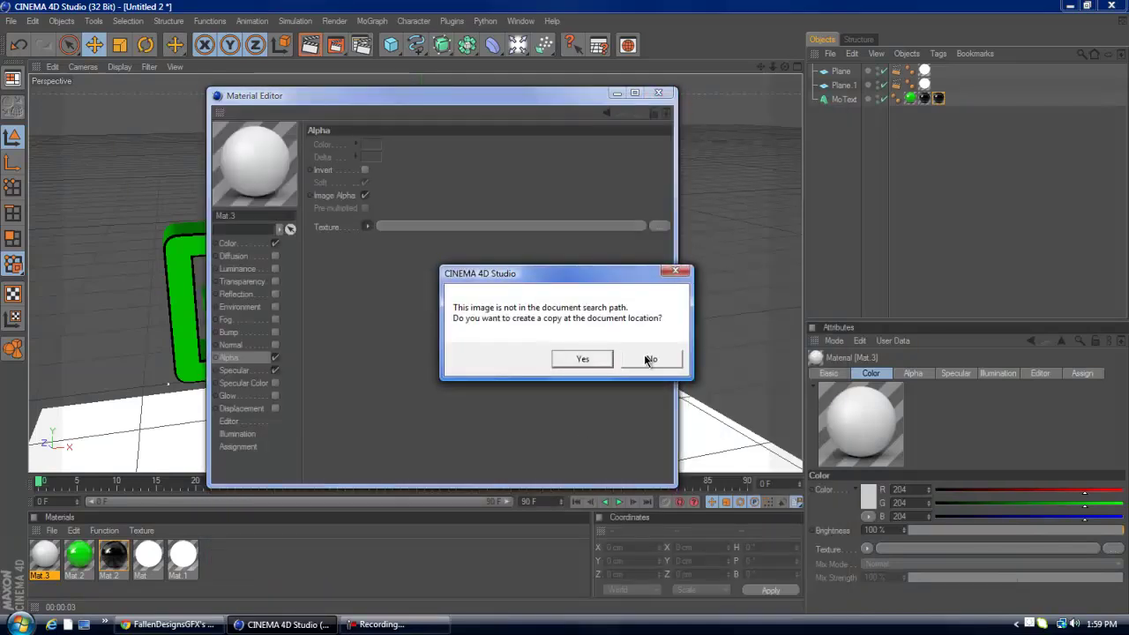
{"action": "left_click", "coordinate": [649, 360]}
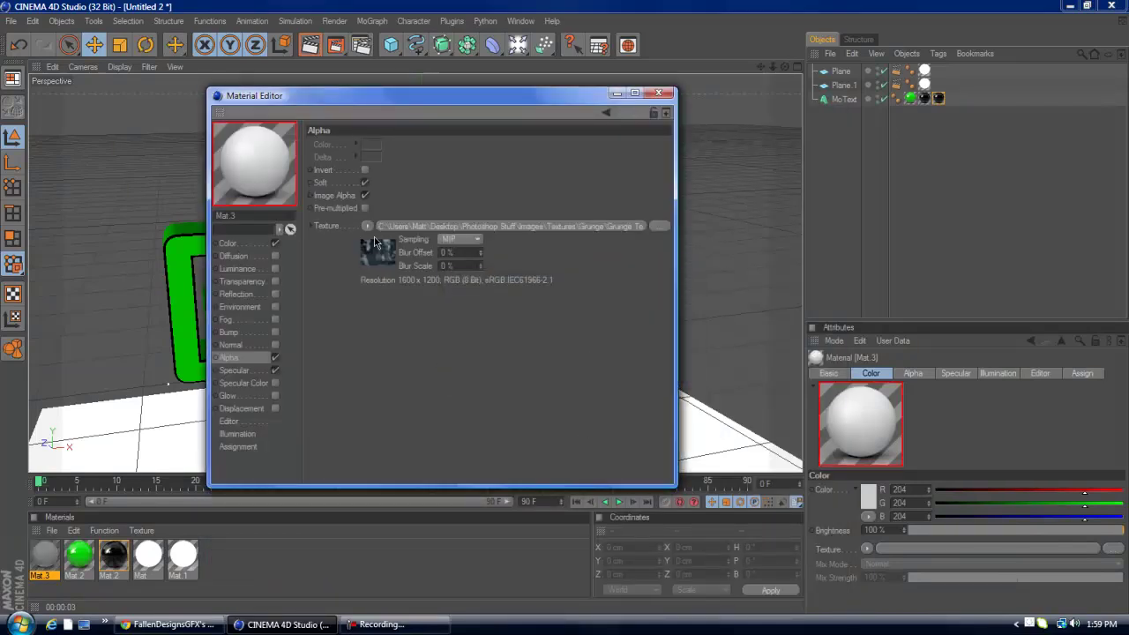
Set the new alpha material's color to dark grey (87, 87, 87).
{"action": "left_click", "coordinate": [255, 244]}
{"action": "left_click", "coordinate": [367, 149]}
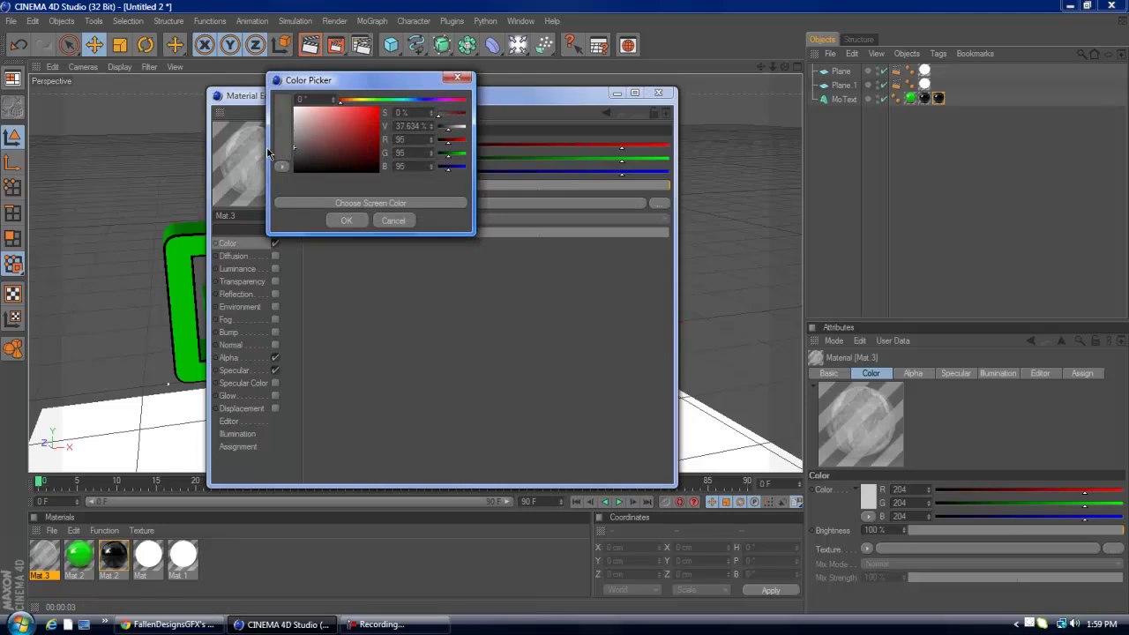
{"action": "left_click", "coordinate": [347, 221]}
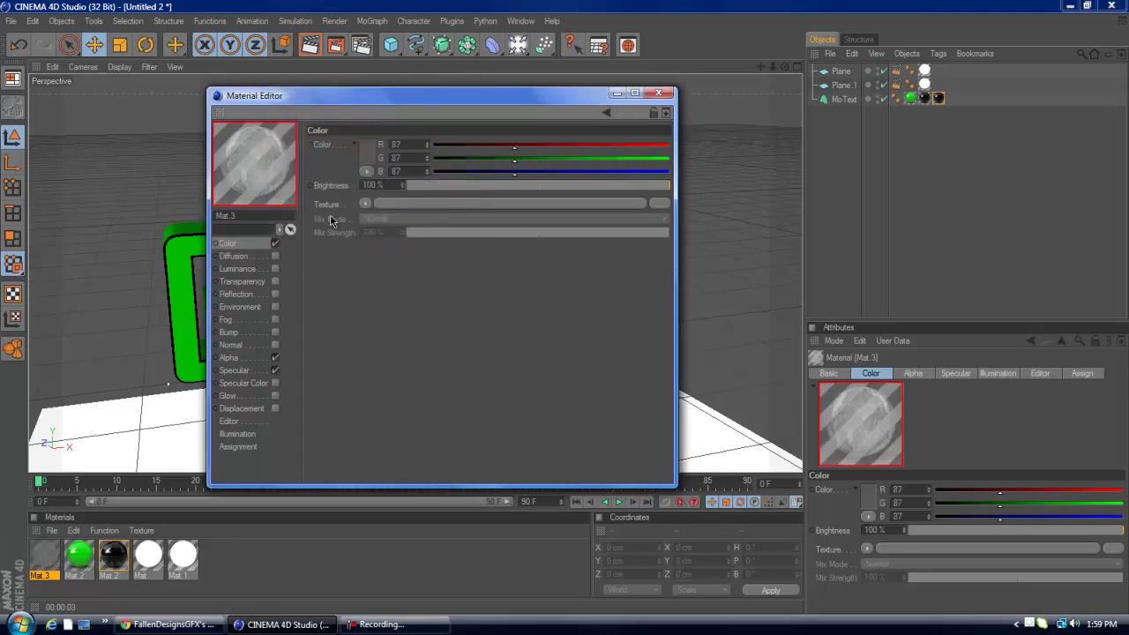
Load the Grunge Texture image as the new material's color texture, without copying the file, and set its mix strength to 40%.
{"action": "left_click", "coordinate": [366, 205]}
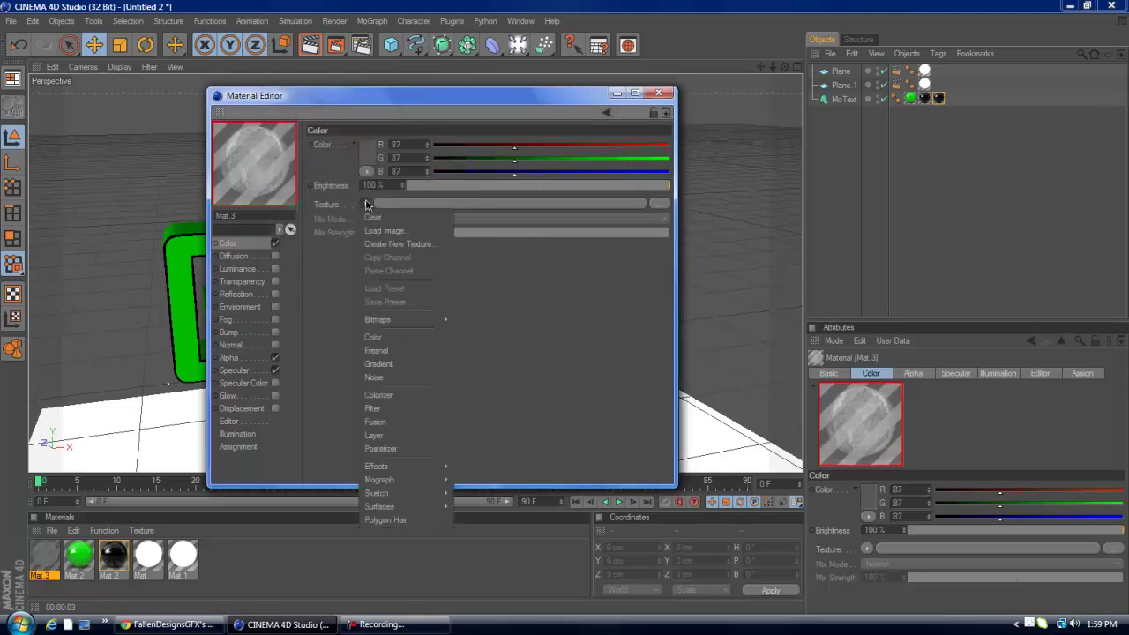
{"action": "left_click", "coordinate": [324, 253]}
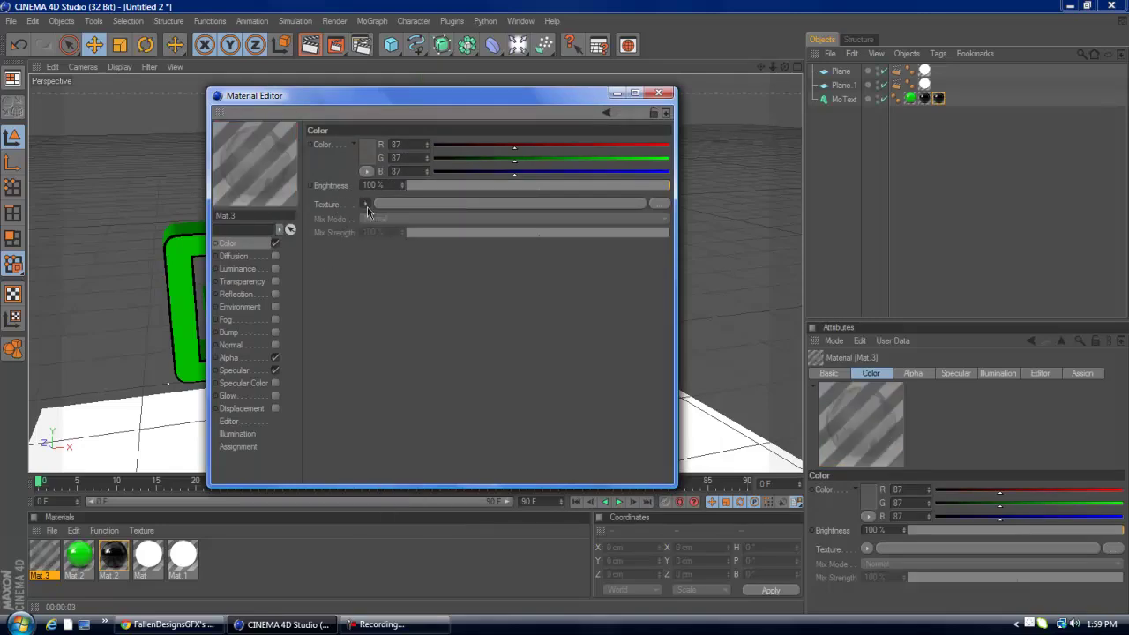
{"action": "left_click", "coordinate": [367, 206]}
{"action": "left_click", "coordinate": [405, 257]}
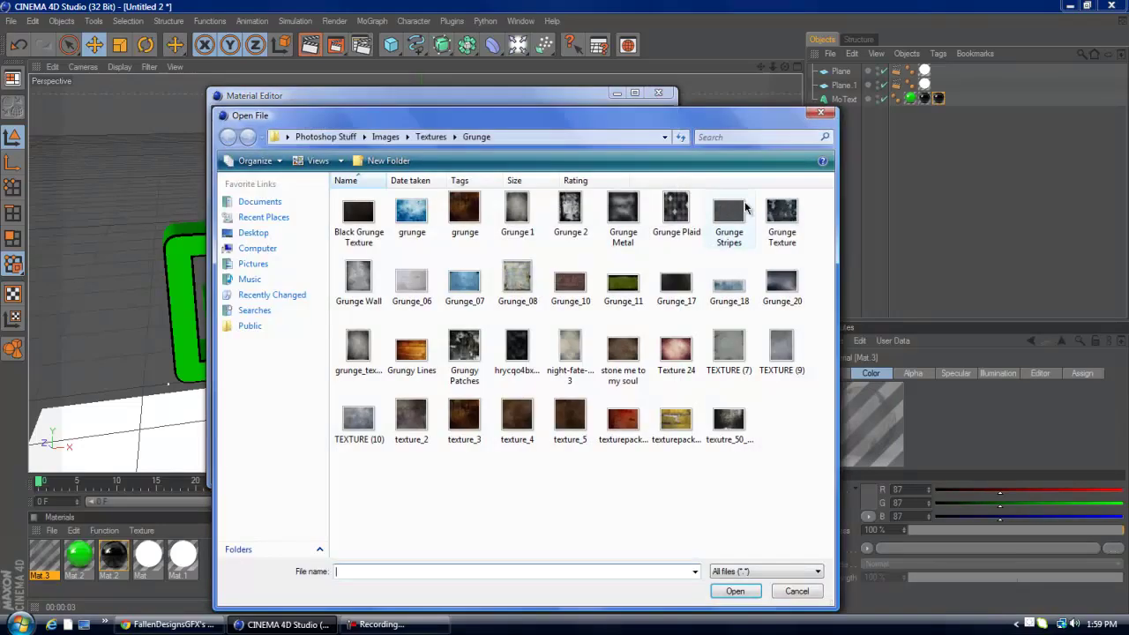
{"action": "left_click", "coordinate": [769, 213]}
{"action": "left_click", "coordinate": [736, 592]}
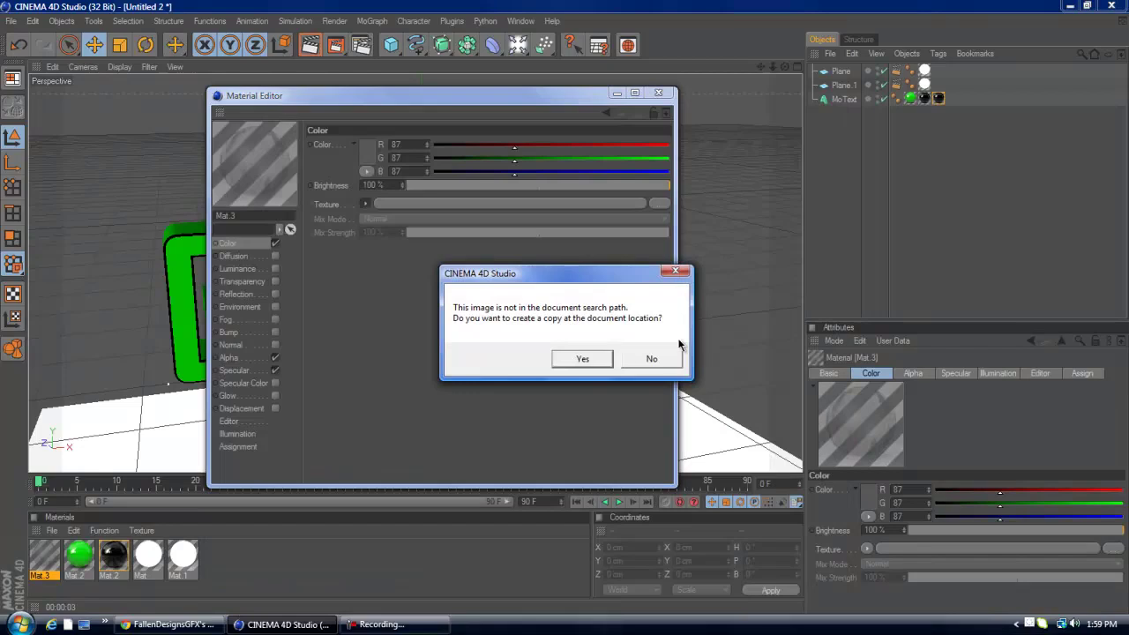
{"action": "left_click", "coordinate": [626, 360]}
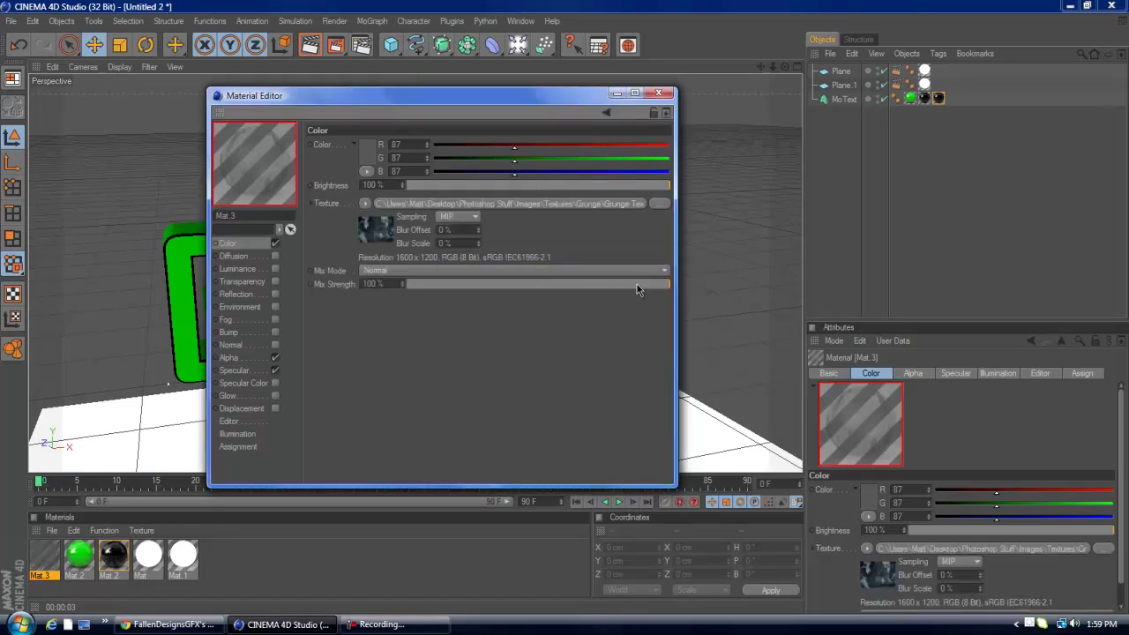
{"action": "left_click_drag", "start_coordinate": [648, 283], "coordinate": [516, 294]}
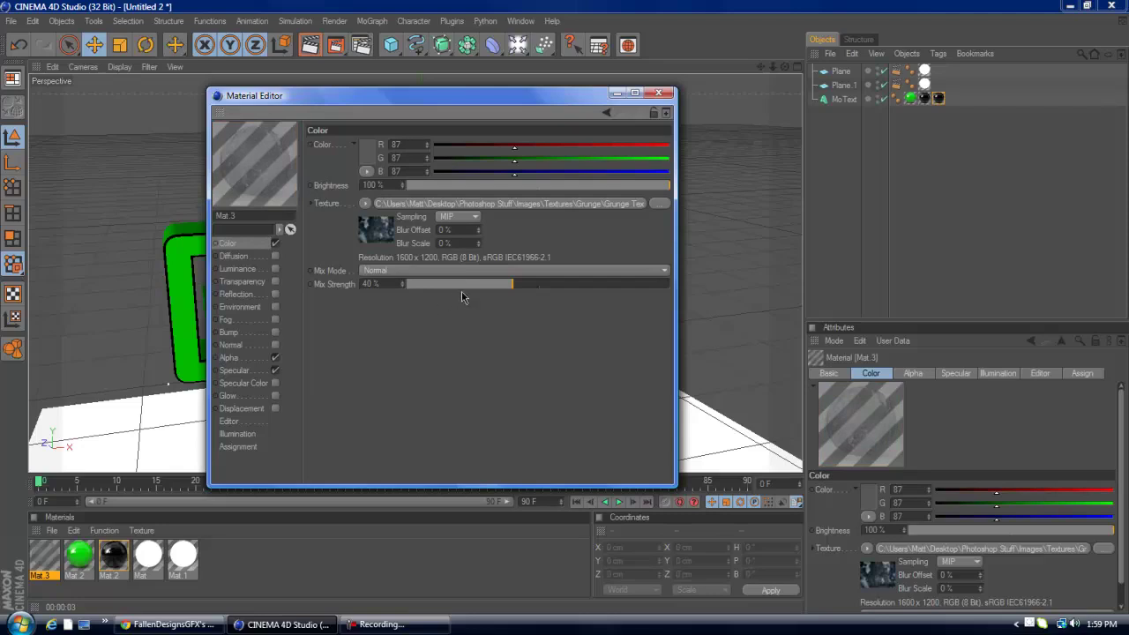
{"action": "left_click", "coordinate": [664, 93]}
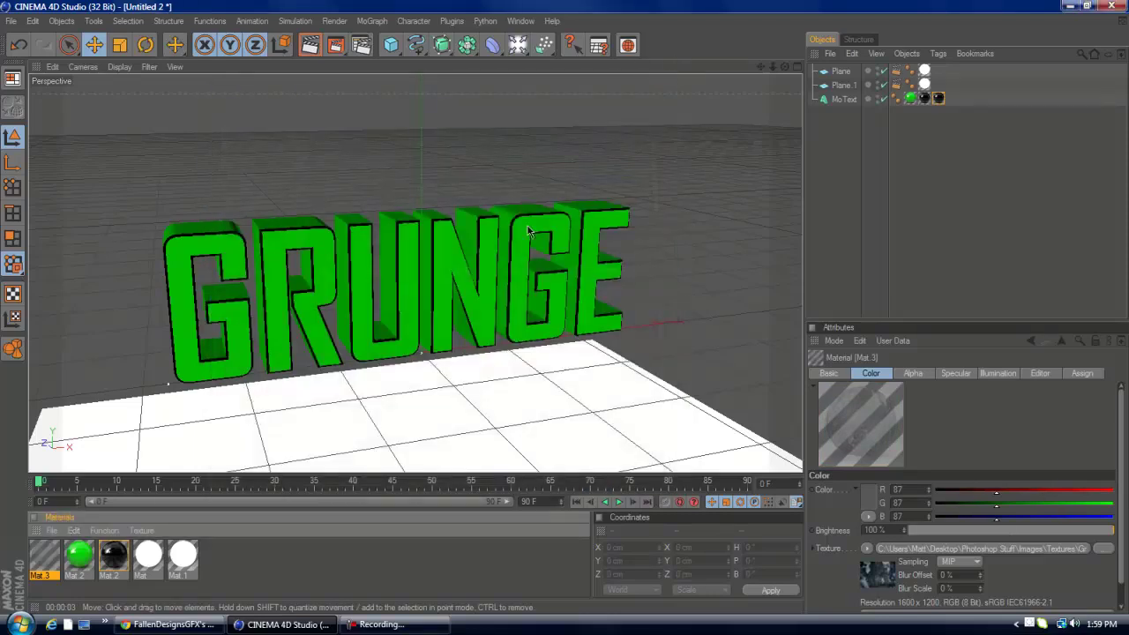
Apply the grunge material to the GRUNGE text and set its texture projection to Cubic.
{"action": "left_click_drag", "start_coordinate": [49, 564], "coordinate": [277, 304]}
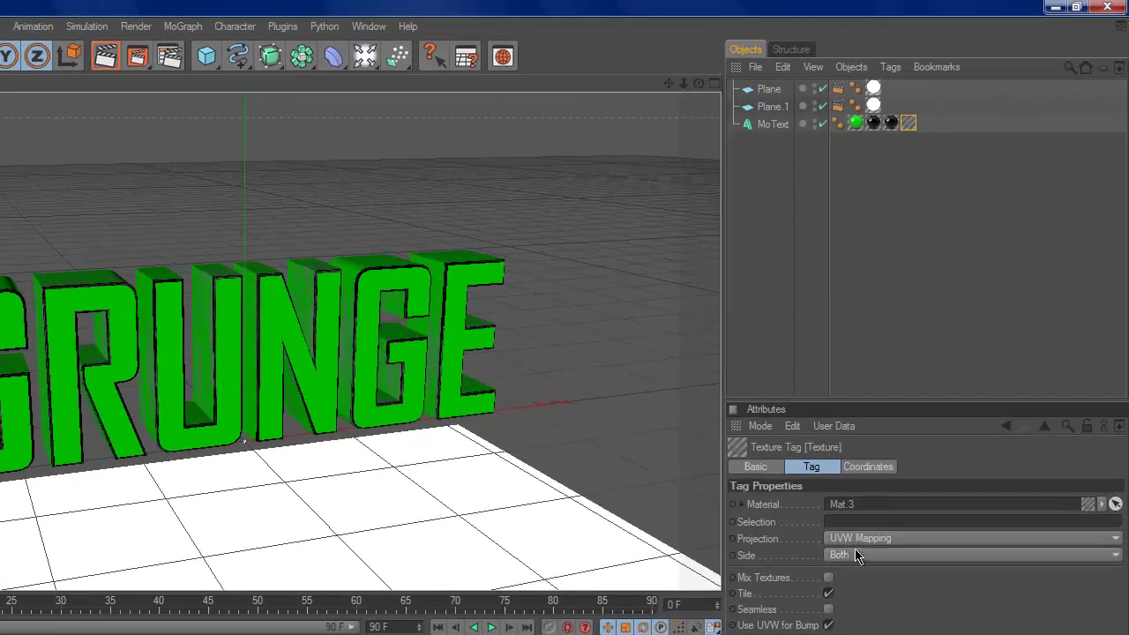
{"action": "left_click", "coordinate": [855, 554]}
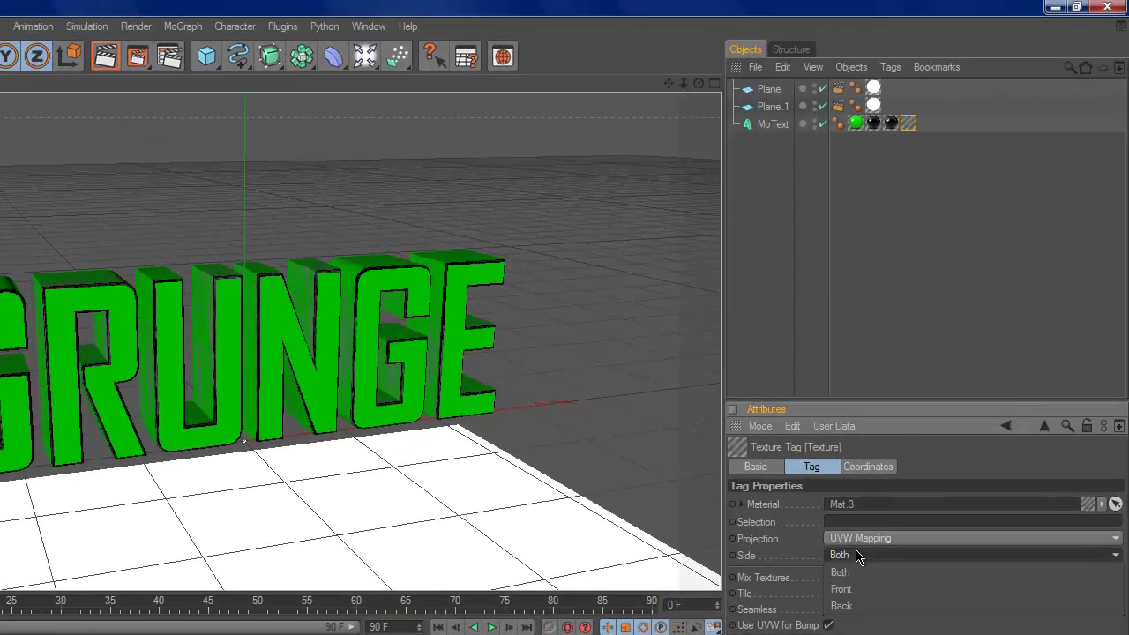
{"action": "left_click", "coordinate": [856, 554]}
{"action": "left_click", "coordinate": [857, 538]}
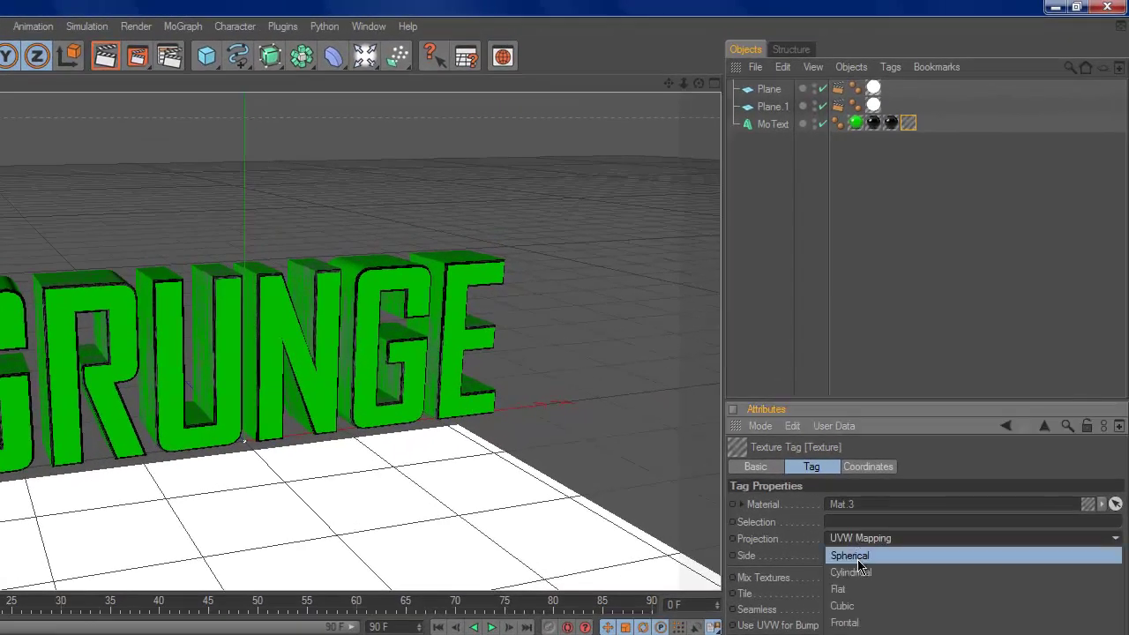
{"action": "left_click", "coordinate": [851, 606]}
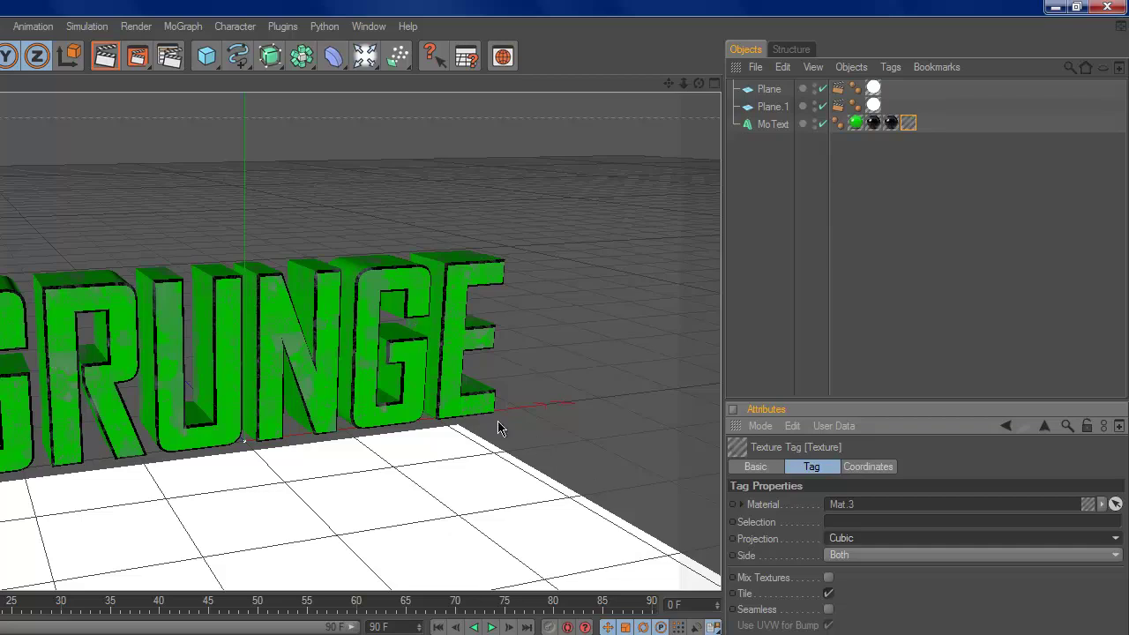
Enable Seamless on the text's grunge texture tag, rendering the view to check the result.
{"action": "left_click", "coordinate": [105, 57]}
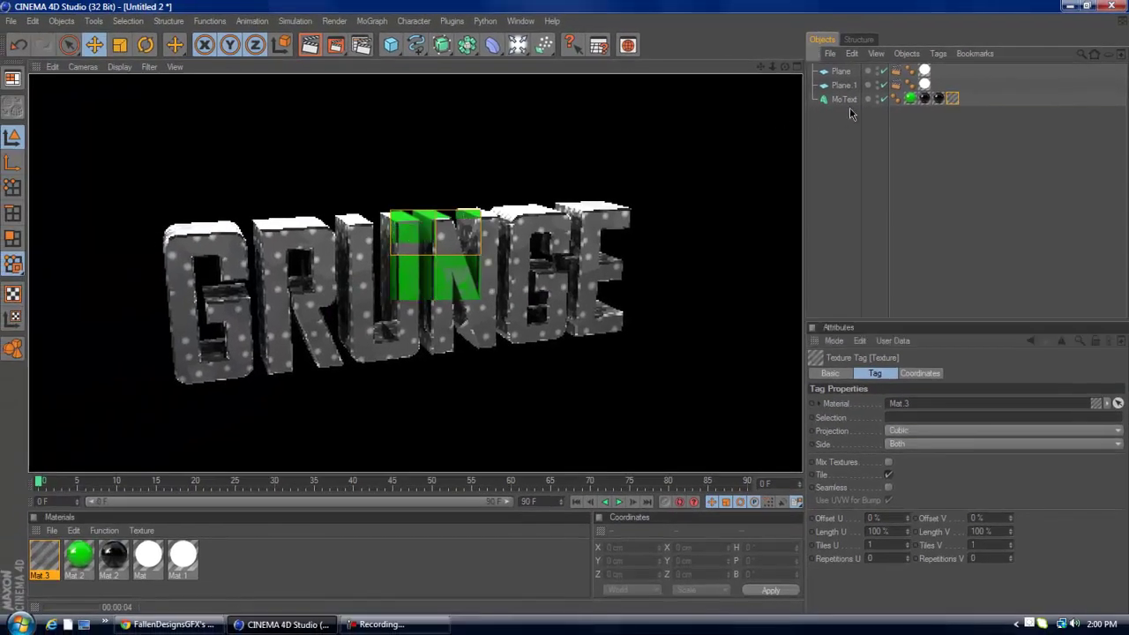
{"action": "left_click", "coordinate": [809, 111]}
{"action": "left_click", "coordinate": [950, 99]}
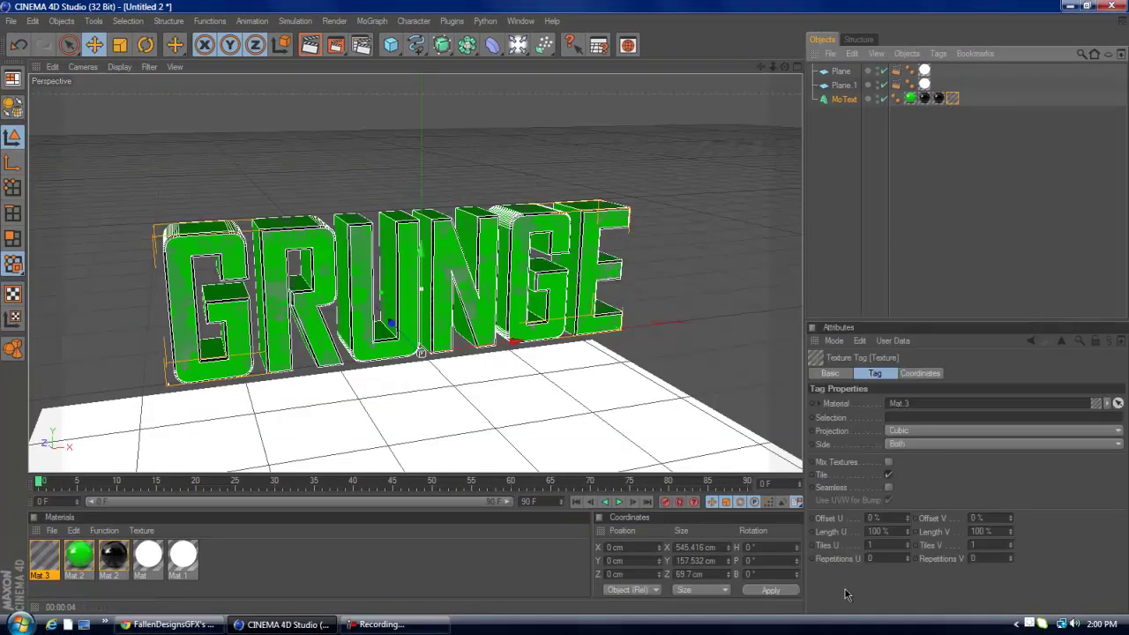
{"action": "left_click", "coordinate": [888, 488]}
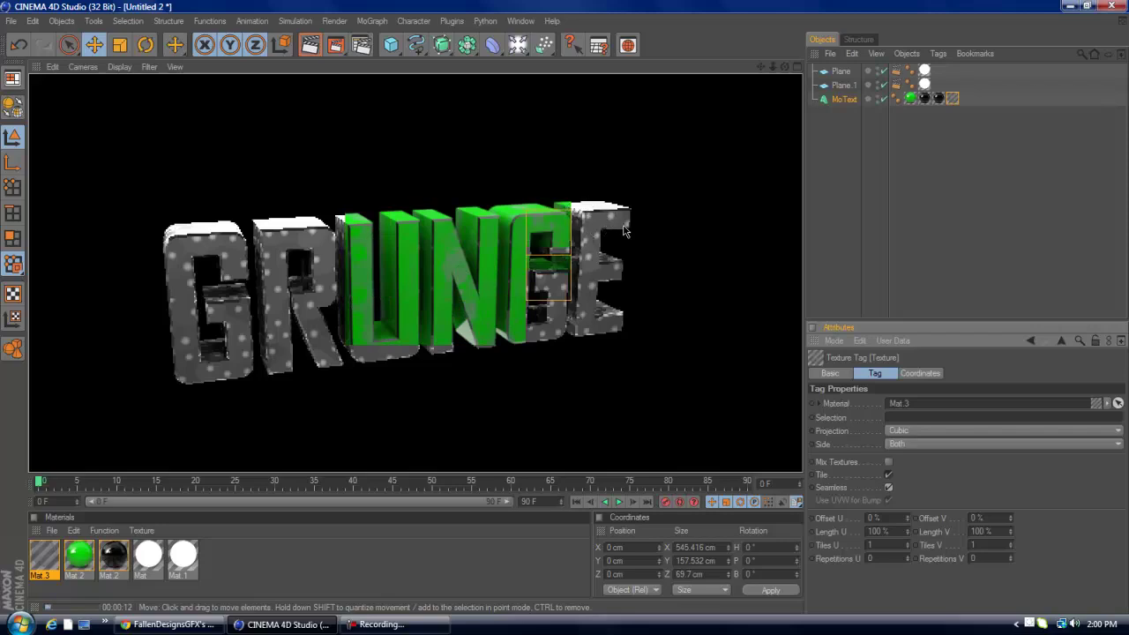
{"action": "left_click", "coordinate": [828, 154]}
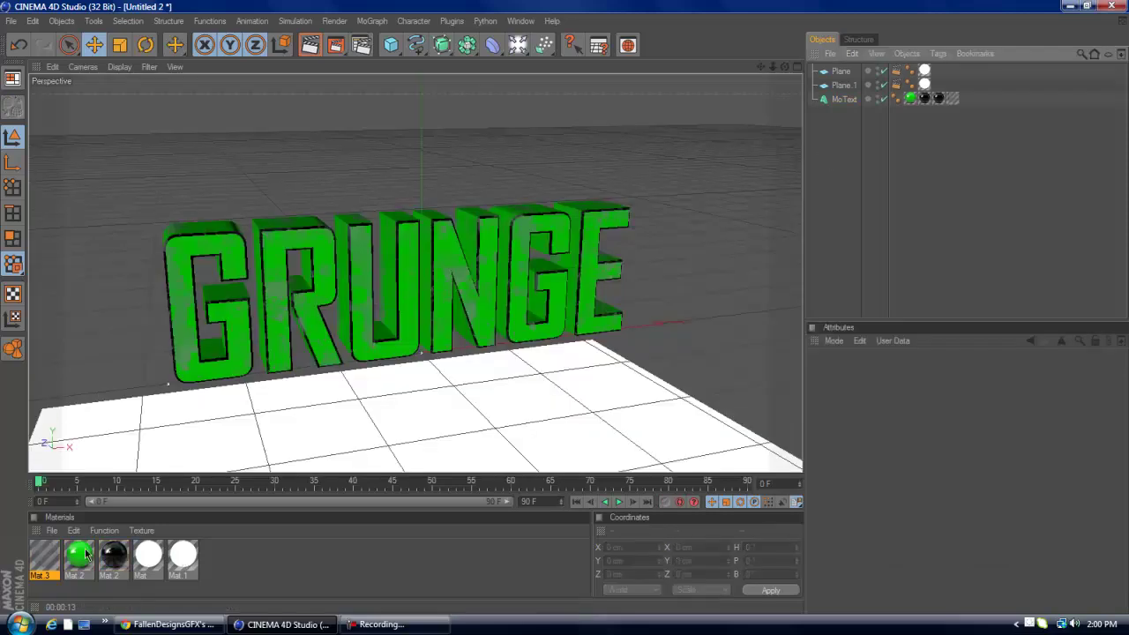
Set the grunge material's color to black (0, 0, 0) and its mix strength to 5%, and render the view.
{"action": "double_click", "coordinate": [41, 559]}
{"action": "left_click", "coordinate": [367, 153]}
{"action": "left_click_drag", "start_coordinate": [365, 148], "coordinate": [330, 244]}
{"action": "left_click", "coordinate": [342, 227]}
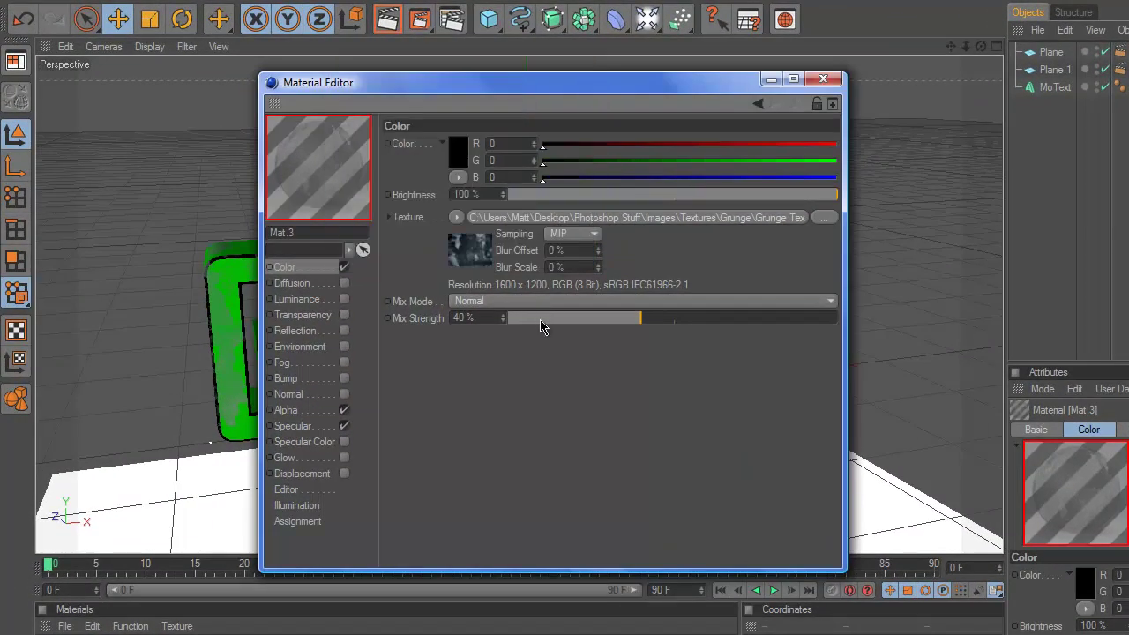
{"action": "left_click_drag", "start_coordinate": [541, 326], "coordinate": [525, 324]}
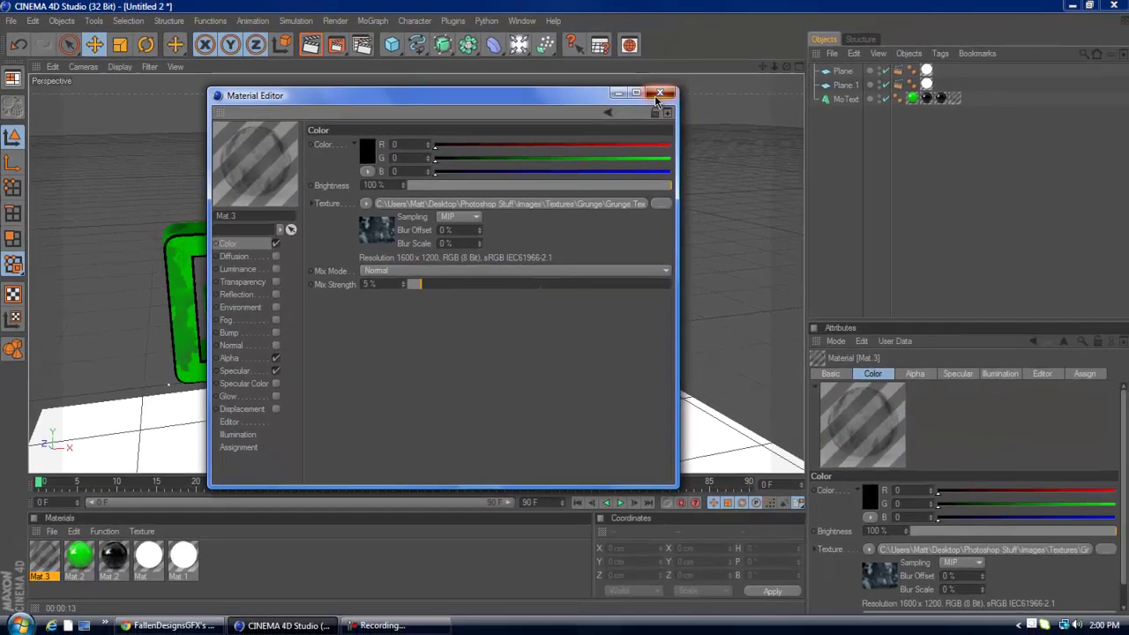
{"action": "left_click", "coordinate": [823, 78]}
{"action": "left_click", "coordinate": [321, 46]}
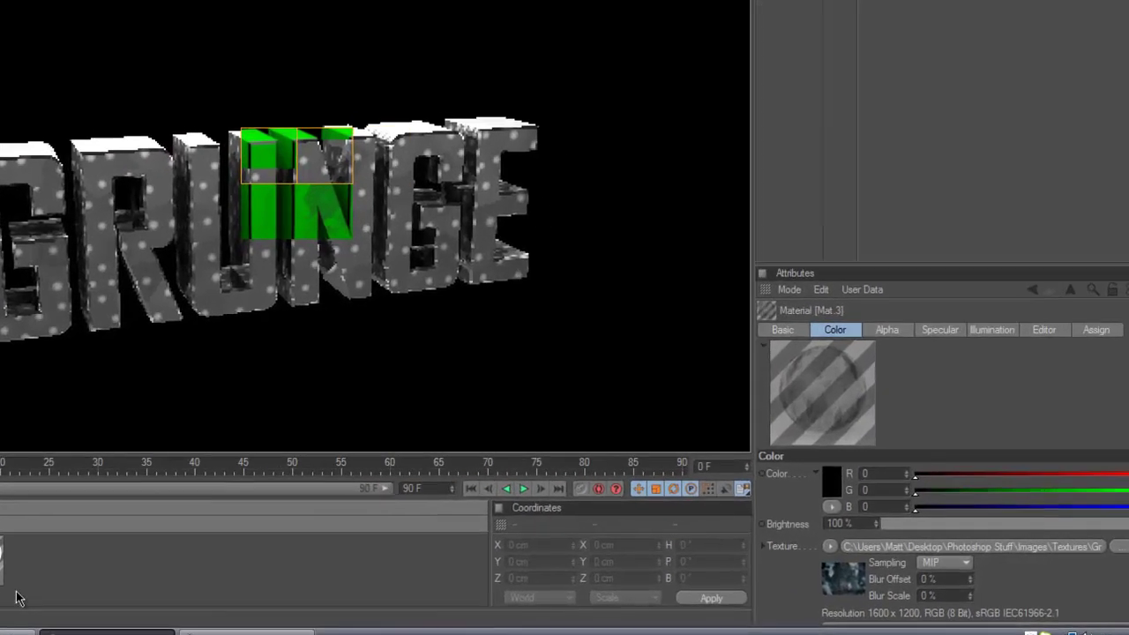
{"action": "left_click", "coordinate": [250, 579]}
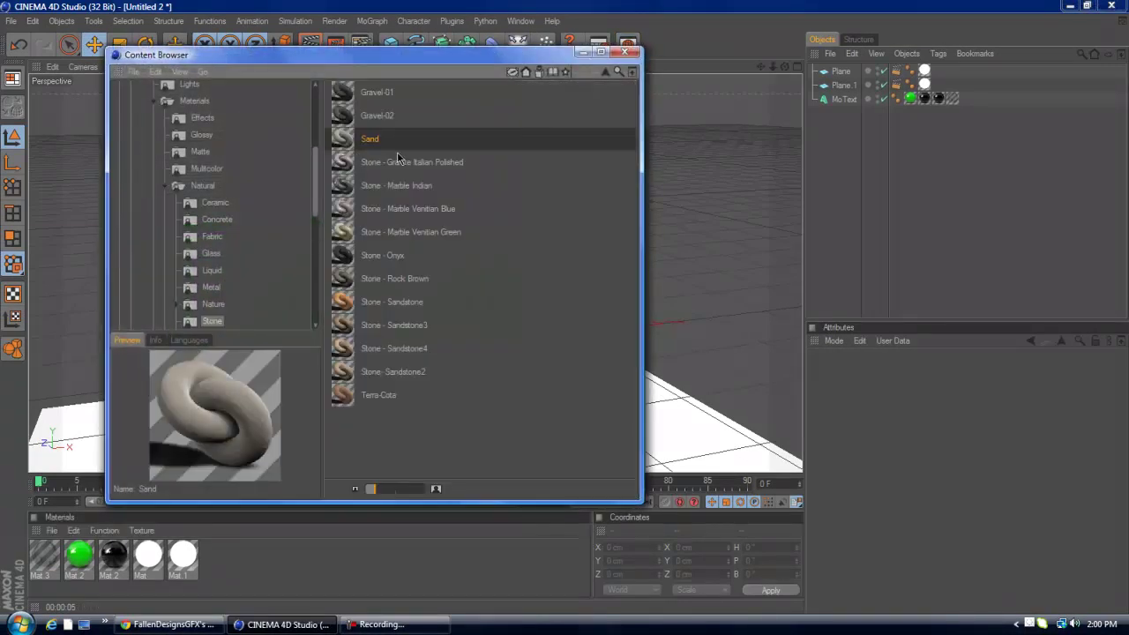
Browse the Broadcast resources in the preset library and open the Natural materials' Stone folder.
{"action": "left_click", "coordinate": [378, 117]}
{"action": "left_click_drag", "start_coordinate": [313, 156], "coordinate": [315, 99]}
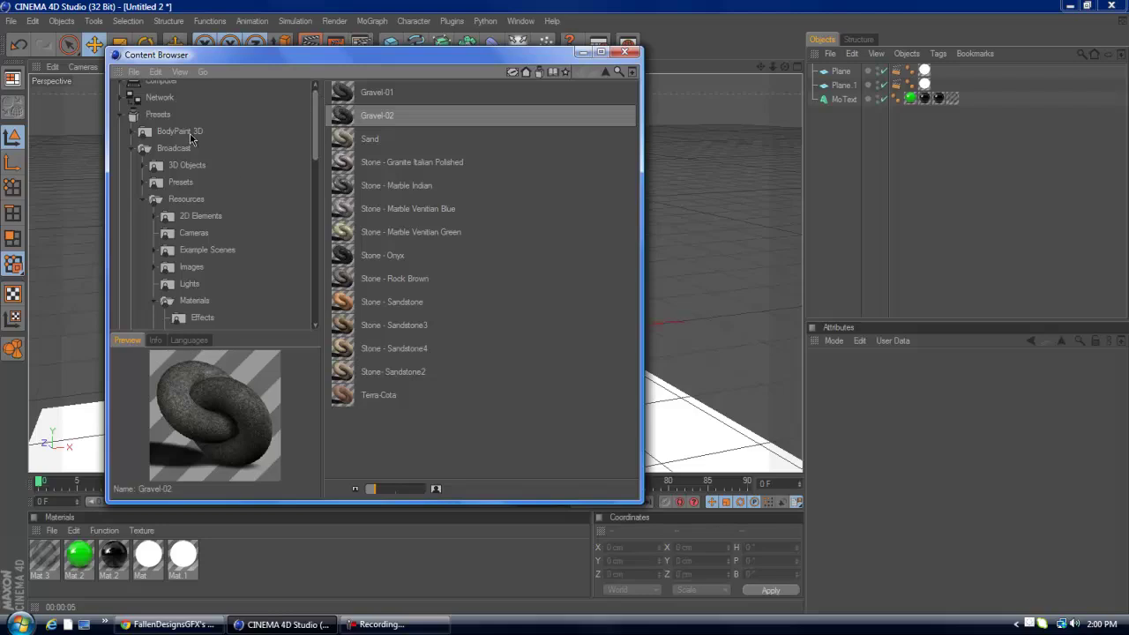
{"action": "left_click", "coordinate": [159, 115]}
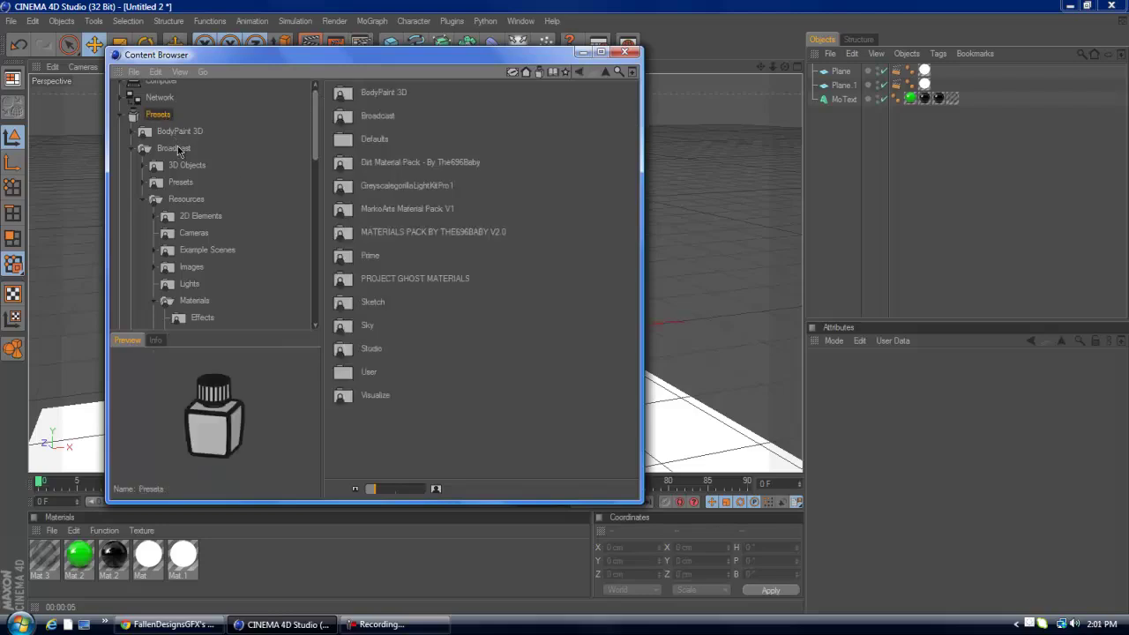
{"action": "left_click", "coordinate": [176, 148]}
{"action": "left_click", "coordinate": [188, 200]}
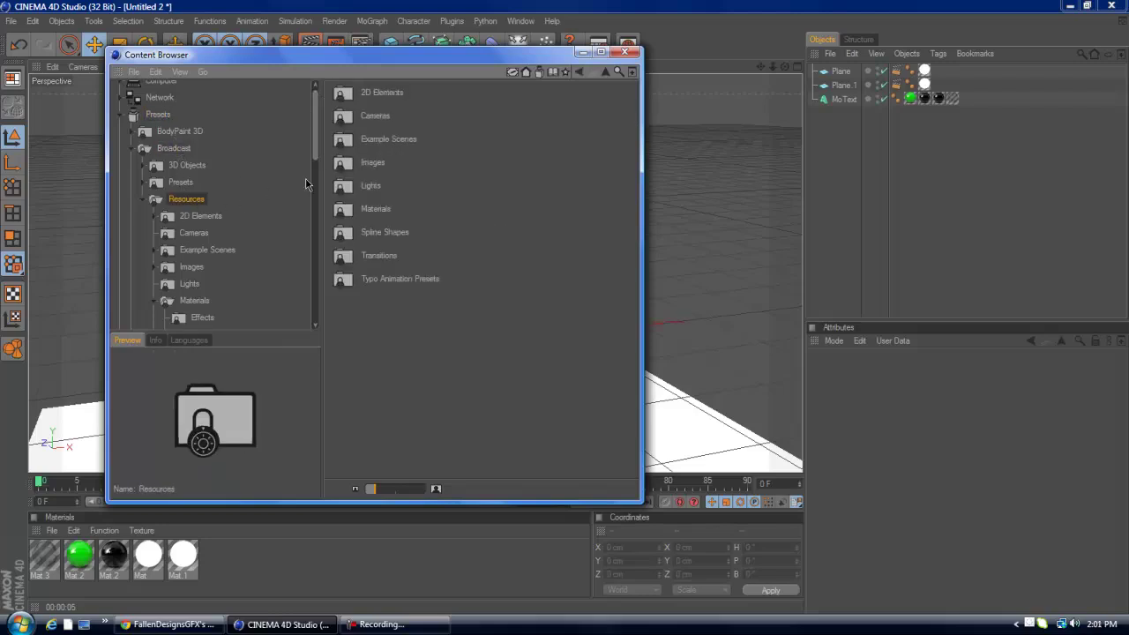
{"action": "left_click_drag", "start_coordinate": [316, 157], "coordinate": [320, 187]}
{"action": "left_click", "coordinate": [185, 233]}
{"action": "left_click", "coordinate": [206, 227]}
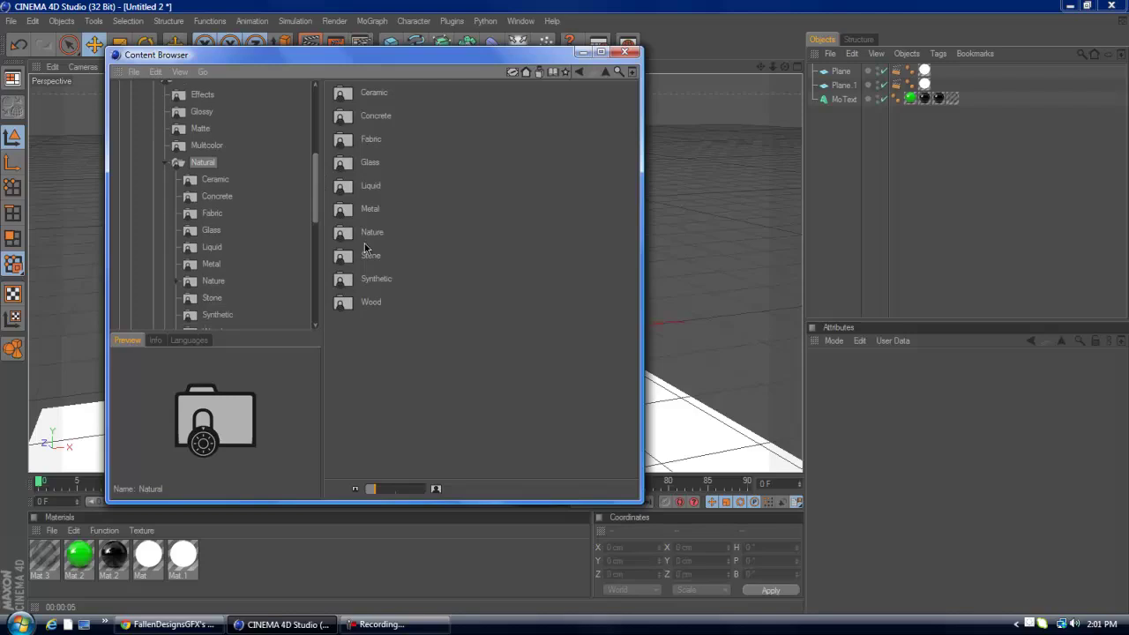
{"action": "double_click", "coordinate": [369, 255]}
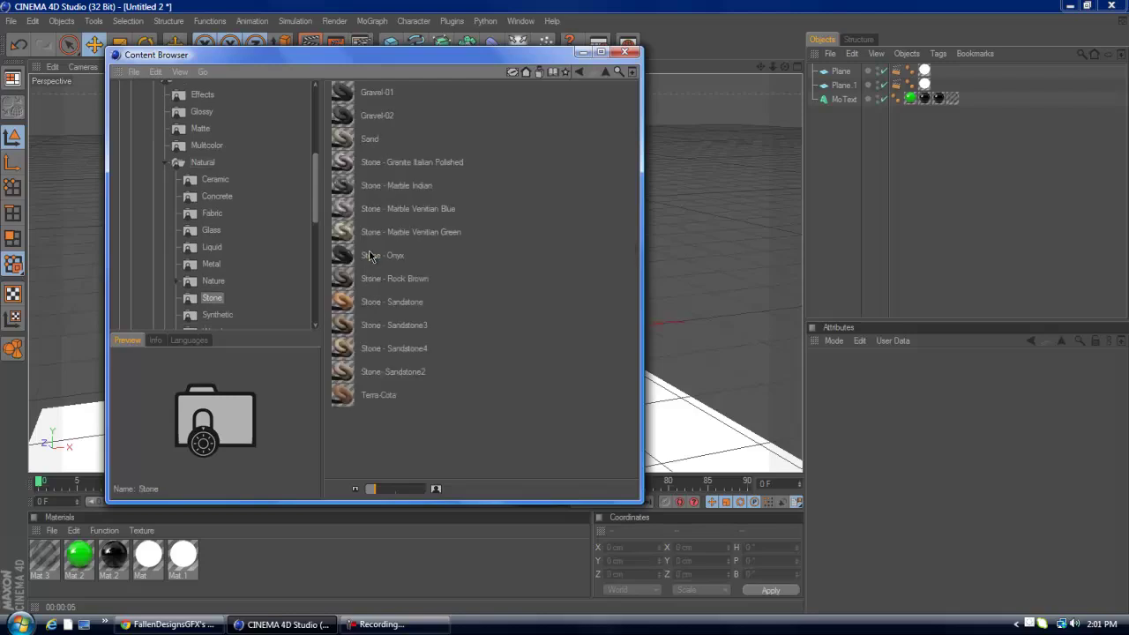
Preview the stone material presets, from the Sandstone variants up to Sand and Gravel-02.
{"action": "left_click", "coordinate": [359, 349]}
{"action": "left_click", "coordinate": [369, 371]}
{"action": "left_click", "coordinate": [370, 326]}
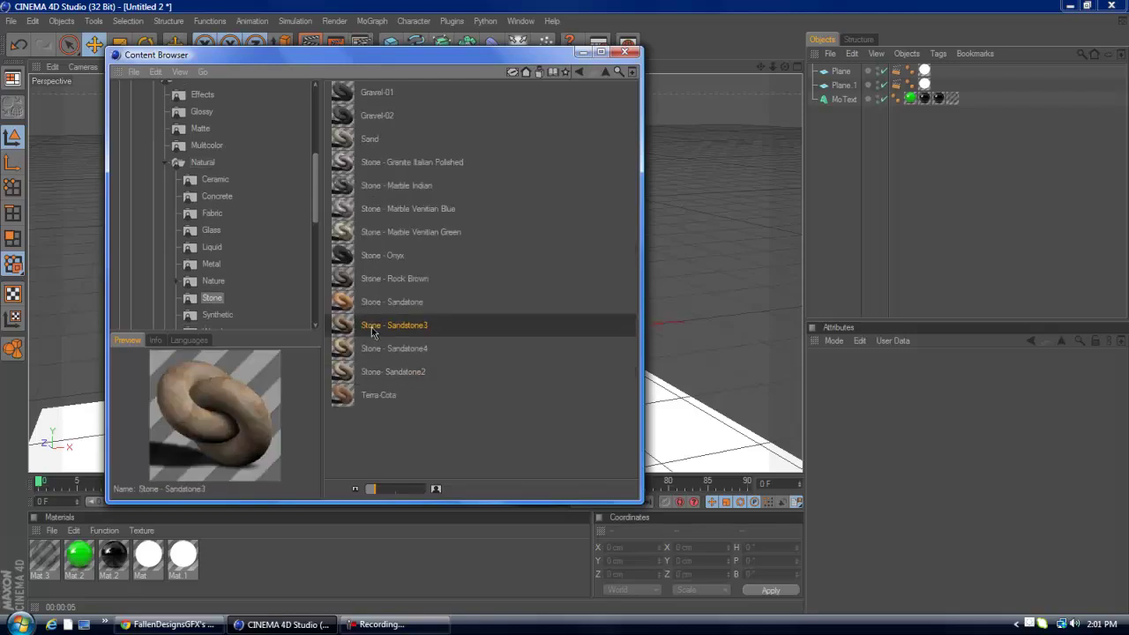
{"action": "left_click", "coordinate": [371, 304]}
{"action": "left_click", "coordinate": [381, 282]}
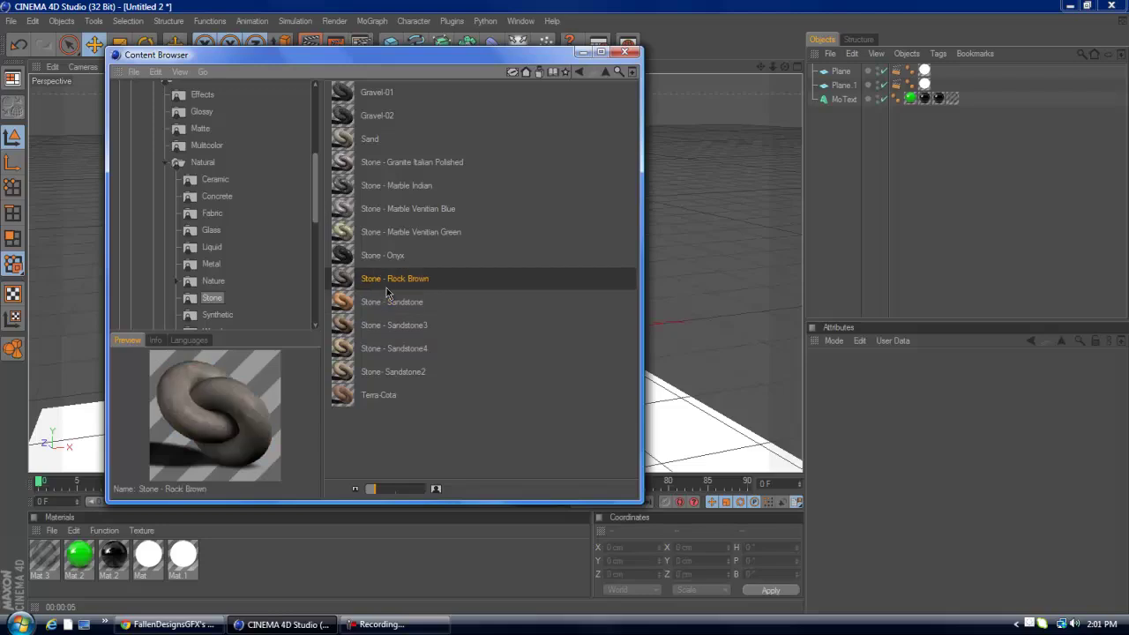
{"action": "left_click", "coordinate": [383, 256]}
{"action": "left_click", "coordinate": [384, 232]}
{"action": "left_click", "coordinate": [377, 209]}
{"action": "left_click", "coordinate": [374, 186]}
{"action": "left_click", "coordinate": [375, 162]}
{"action": "left_click", "coordinate": [374, 138]}
{"action": "left_click", "coordinate": [375, 114]}
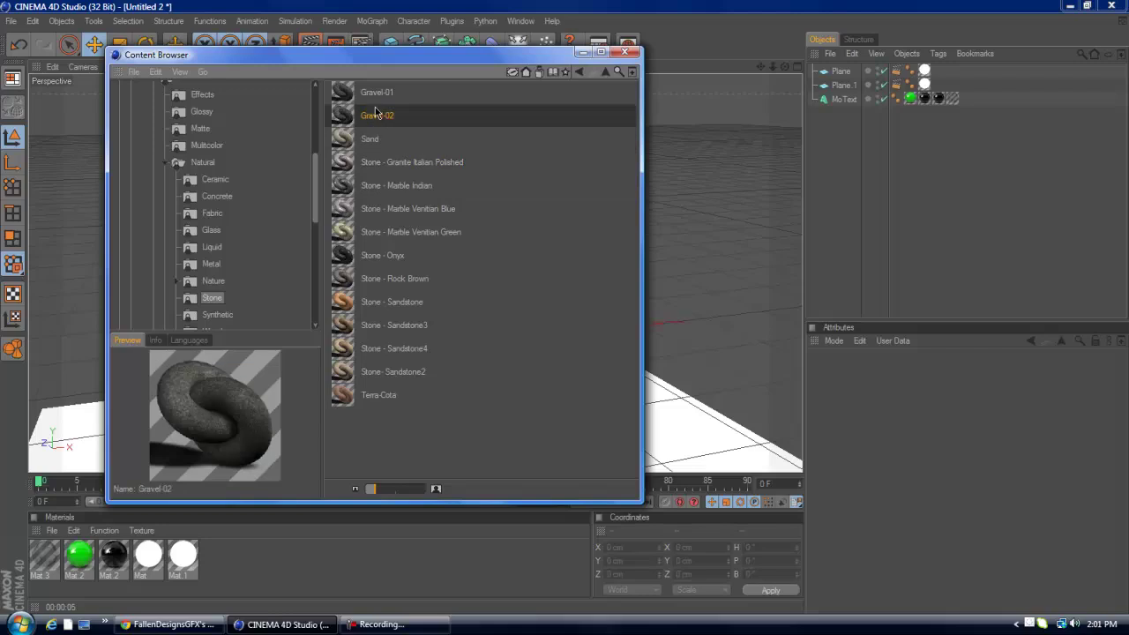
Add the Gravel-02 stone preset to the scene's materials and close the Content Browser.
{"action": "left_click", "coordinate": [376, 94]}
{"action": "left_click", "coordinate": [379, 120]}
{"action": "double_click", "coordinate": [380, 124]}
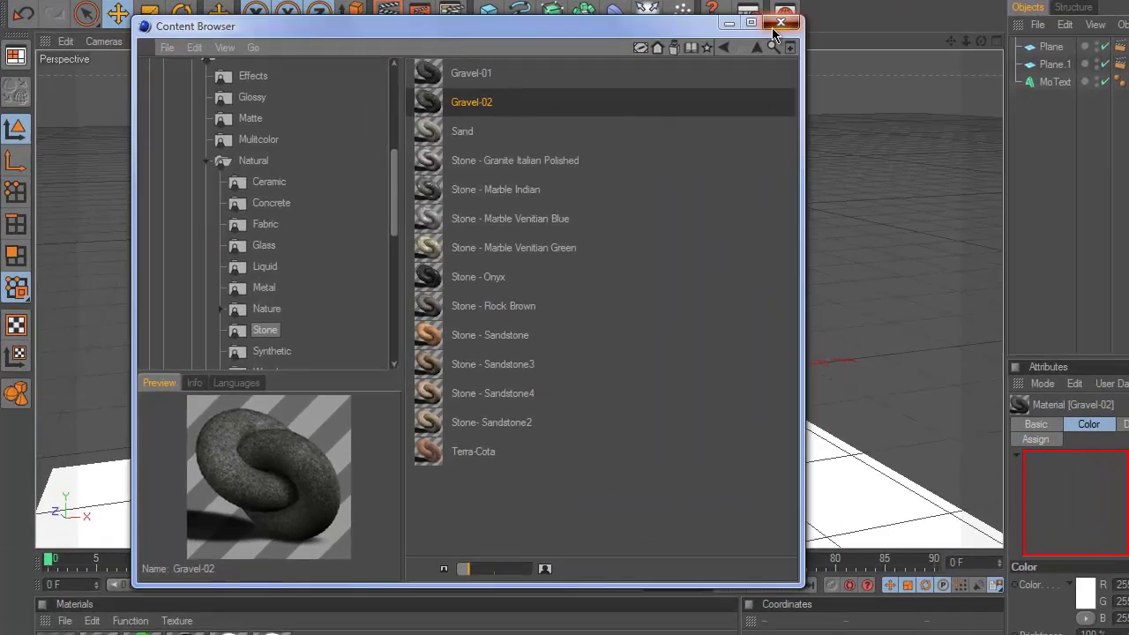
{"action": "left_click", "coordinate": [778, 25]}
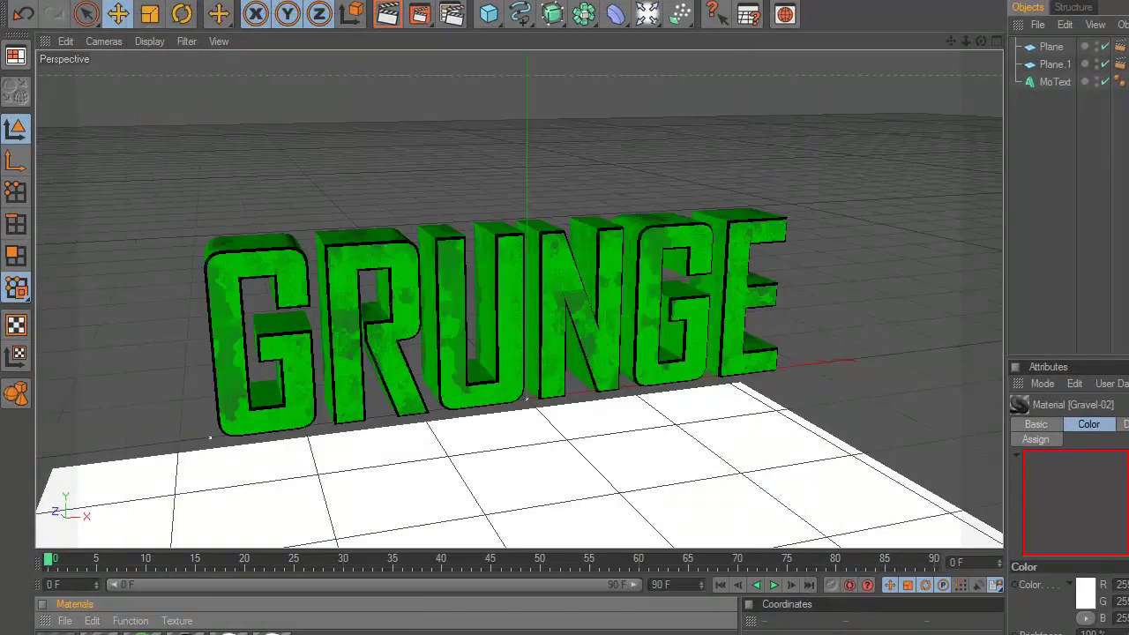
Copy the Noise bump texture from Gravel-02 and paste it into the enabled bump channel of the grunge material Mat.3.
{"action": "double_click", "coordinate": [58, 632]}
{"action": "left_click", "coordinate": [318, 373]}
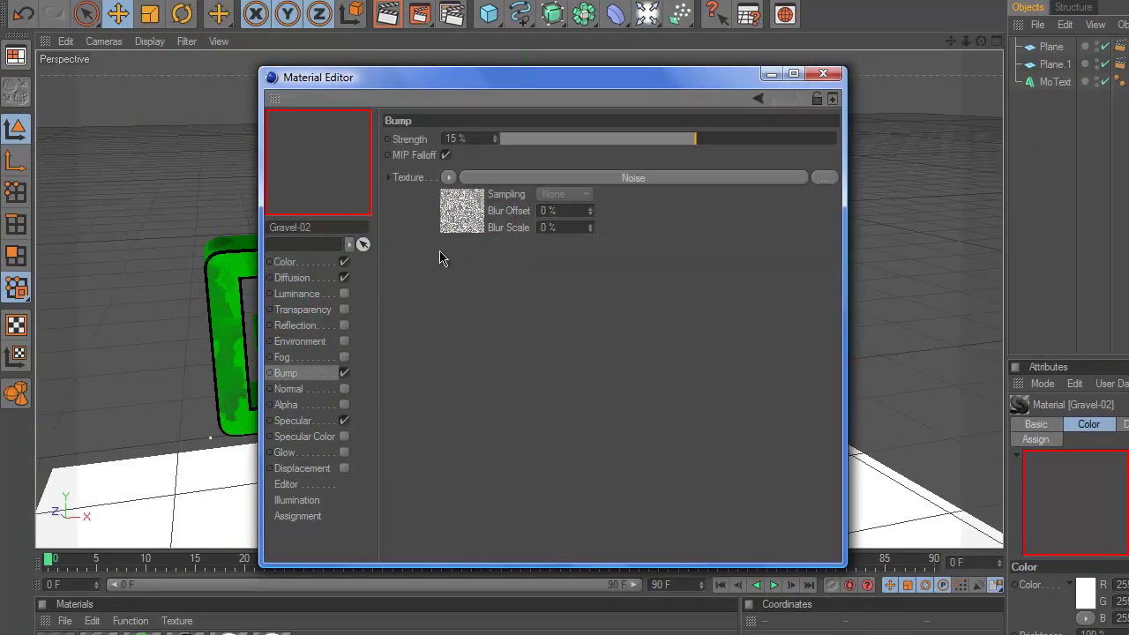
{"action": "left_click", "coordinate": [449, 177]}
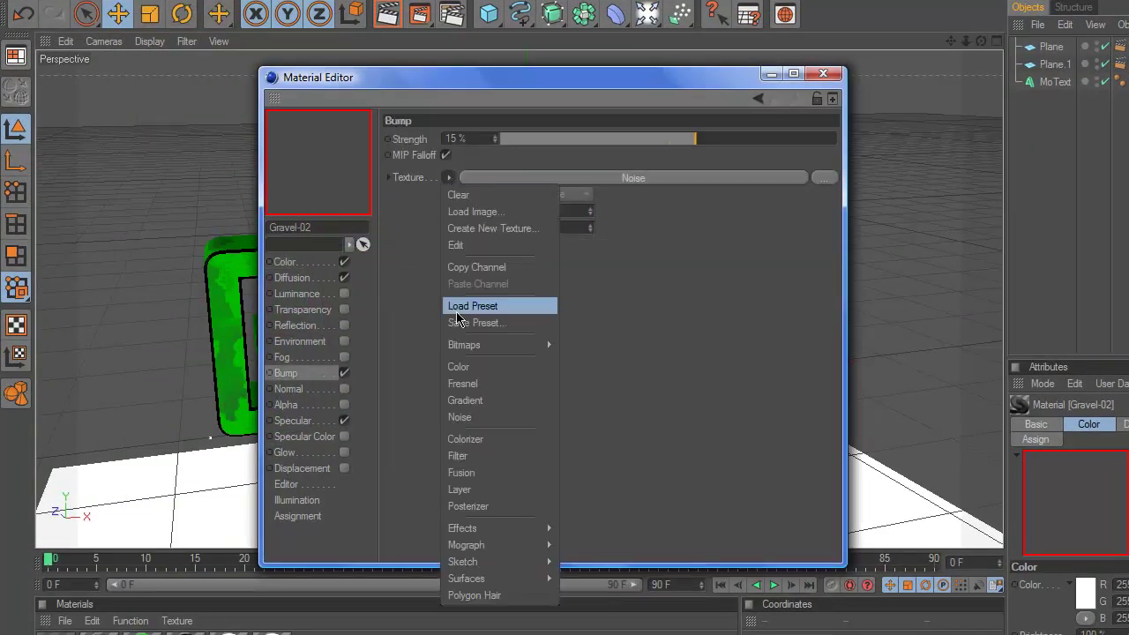
{"action": "left_click", "coordinate": [470, 269]}
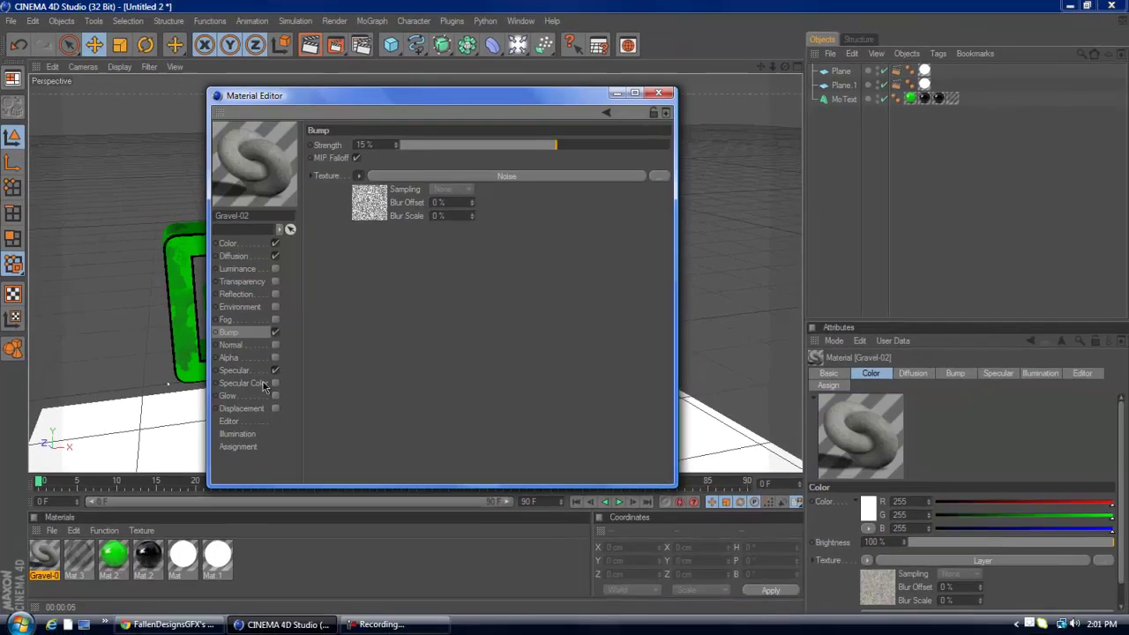
{"action": "left_click", "coordinate": [78, 556]}
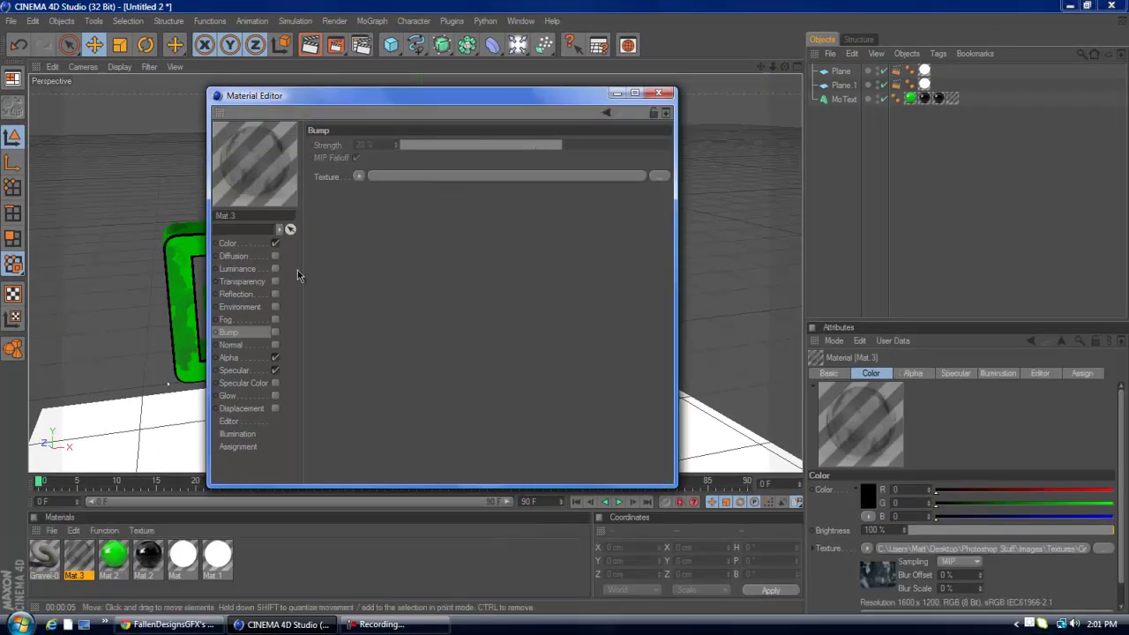
{"action": "left_click", "coordinate": [274, 332]}
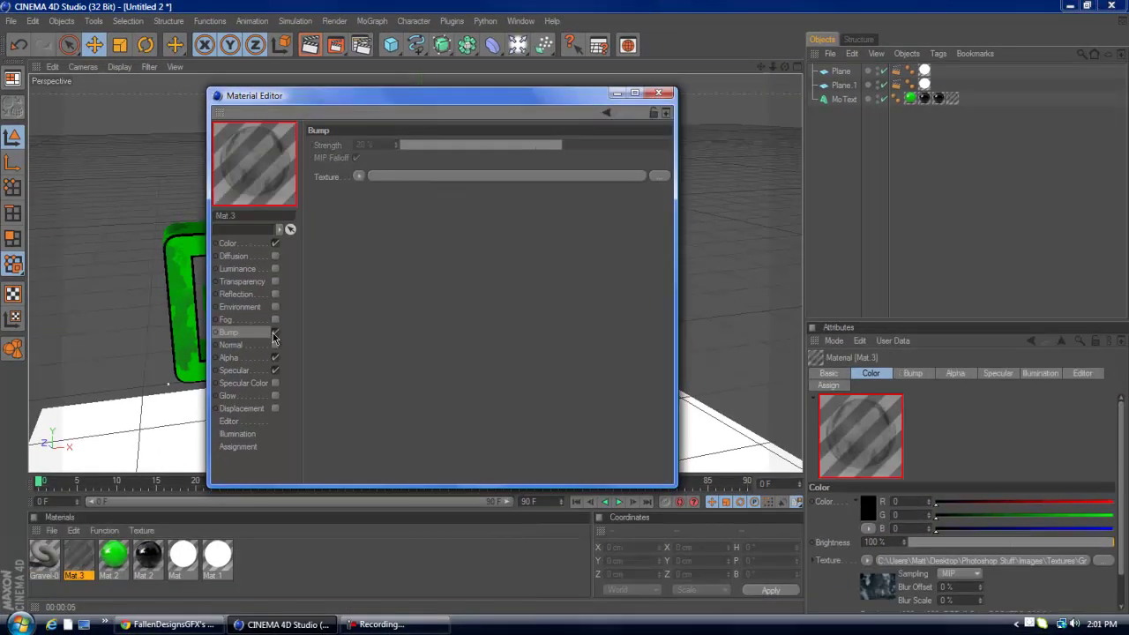
{"action": "left_click", "coordinate": [360, 177]}
{"action": "left_click", "coordinate": [393, 247]}
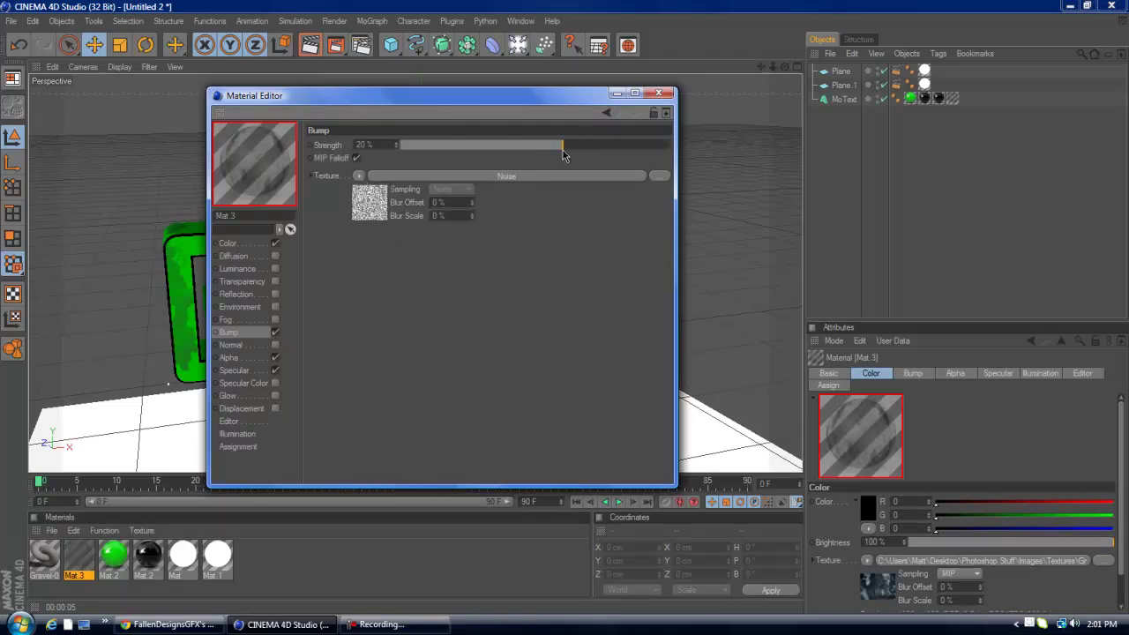
Set the grunge material's bump strength to 65% and render the view.
{"action": "left_click_drag", "start_coordinate": [557, 152], "coordinate": [627, 143]}
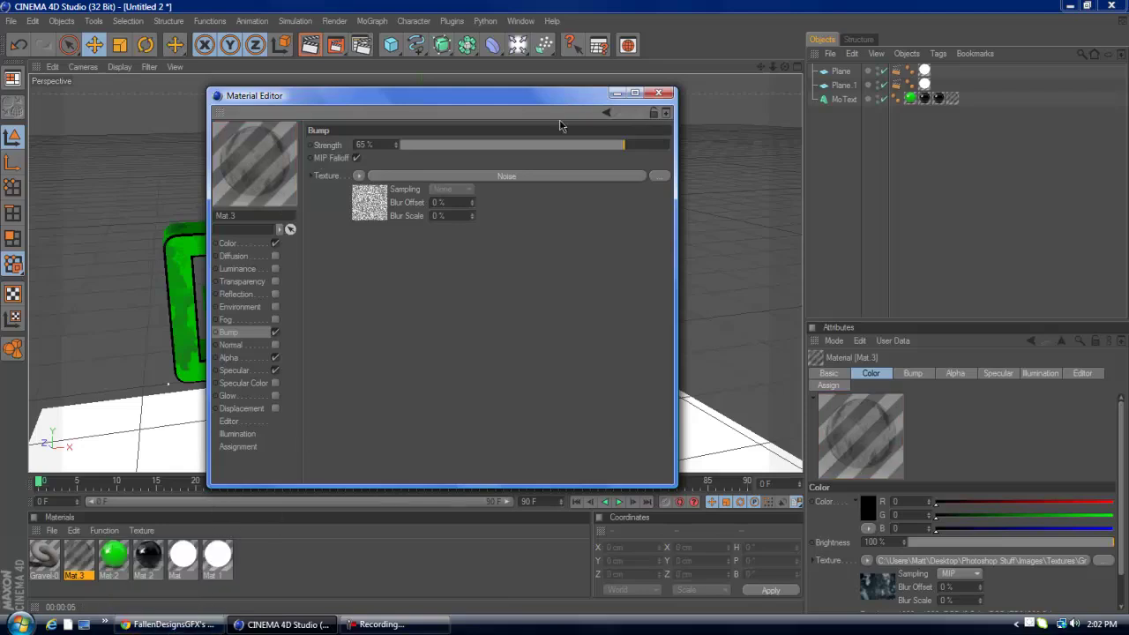
{"action": "left_click", "coordinate": [658, 92]}
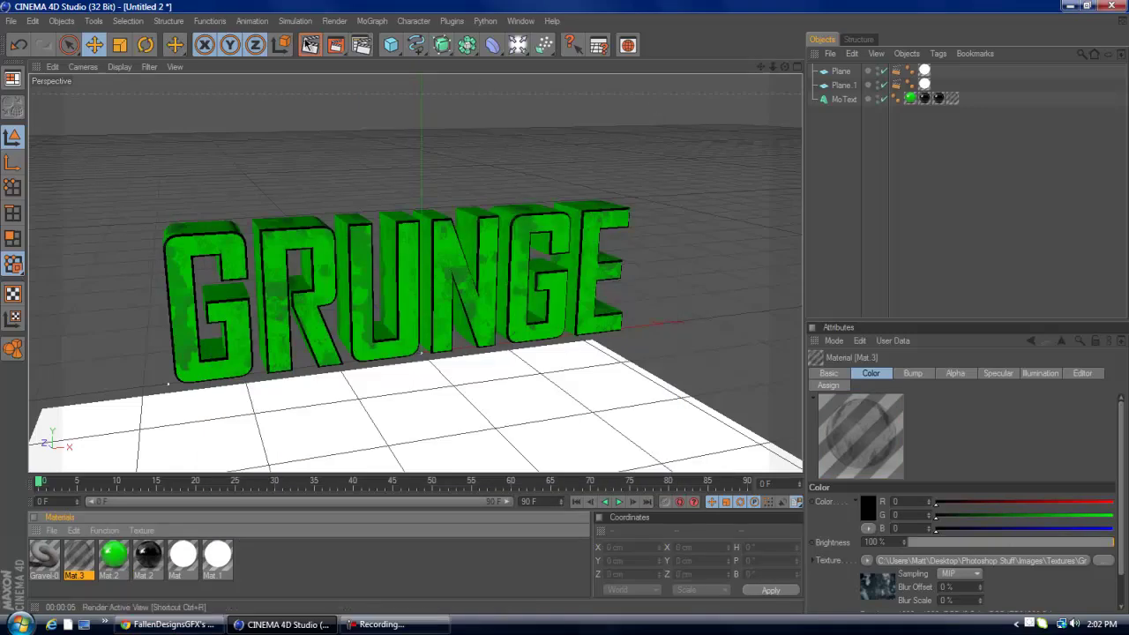
{"action": "left_click", "coordinate": [310, 44]}
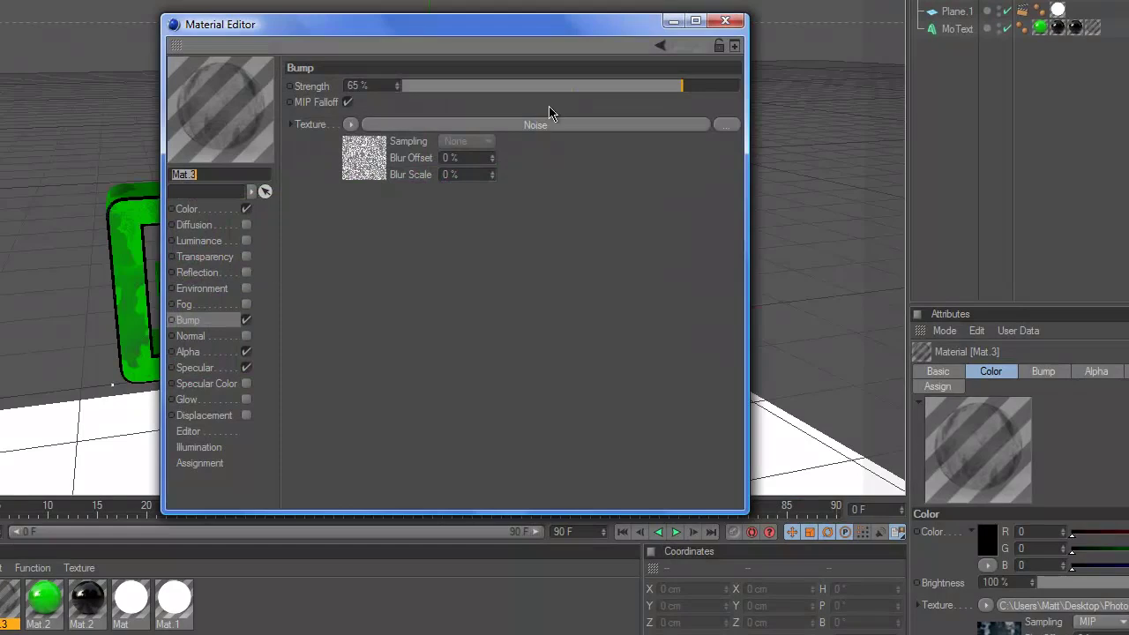
Reduce the grunge material's bump strength to 32%, and disable its bump channel.
{"action": "left_click_drag", "start_coordinate": [668, 85], "coordinate": [627, 92]}
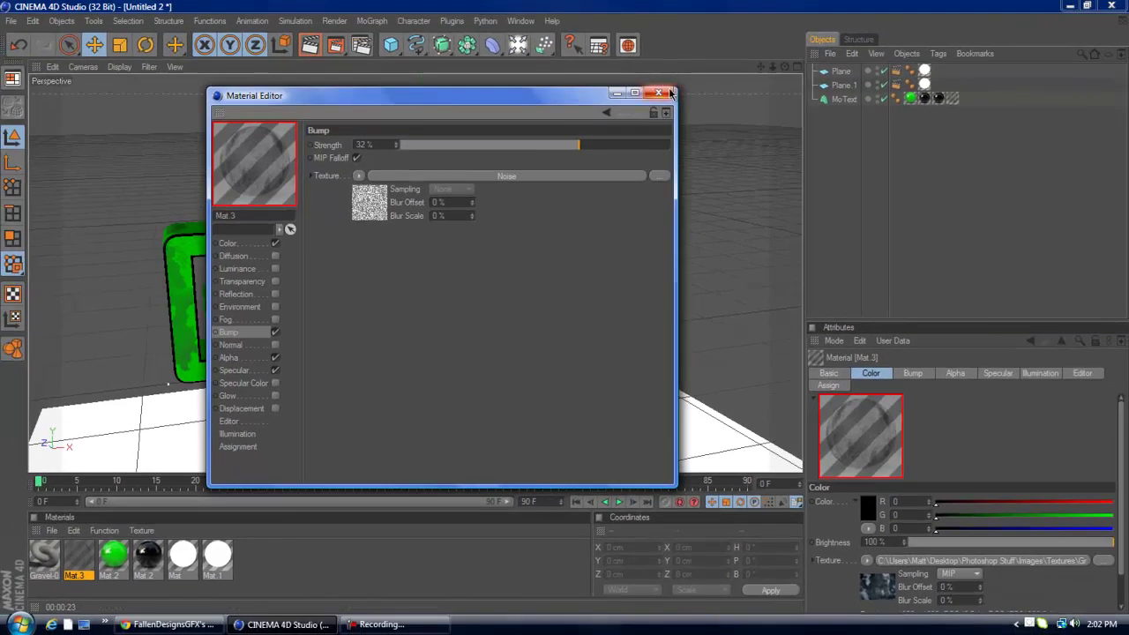
{"action": "left_click", "coordinate": [659, 92]}
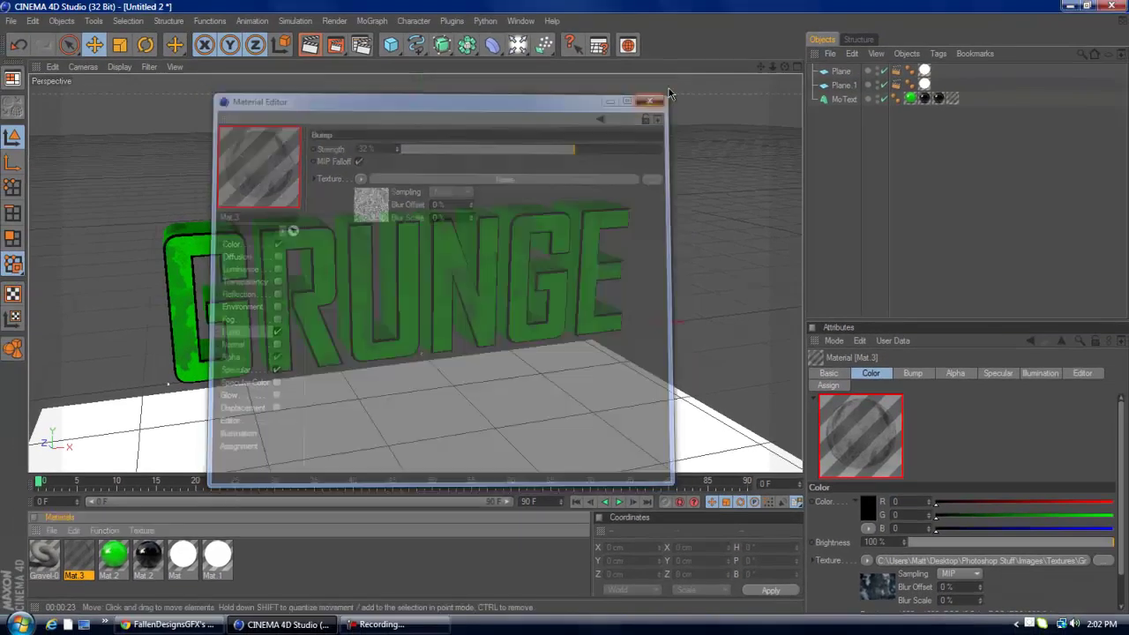
{"action": "double_click", "coordinate": [91, 565]}
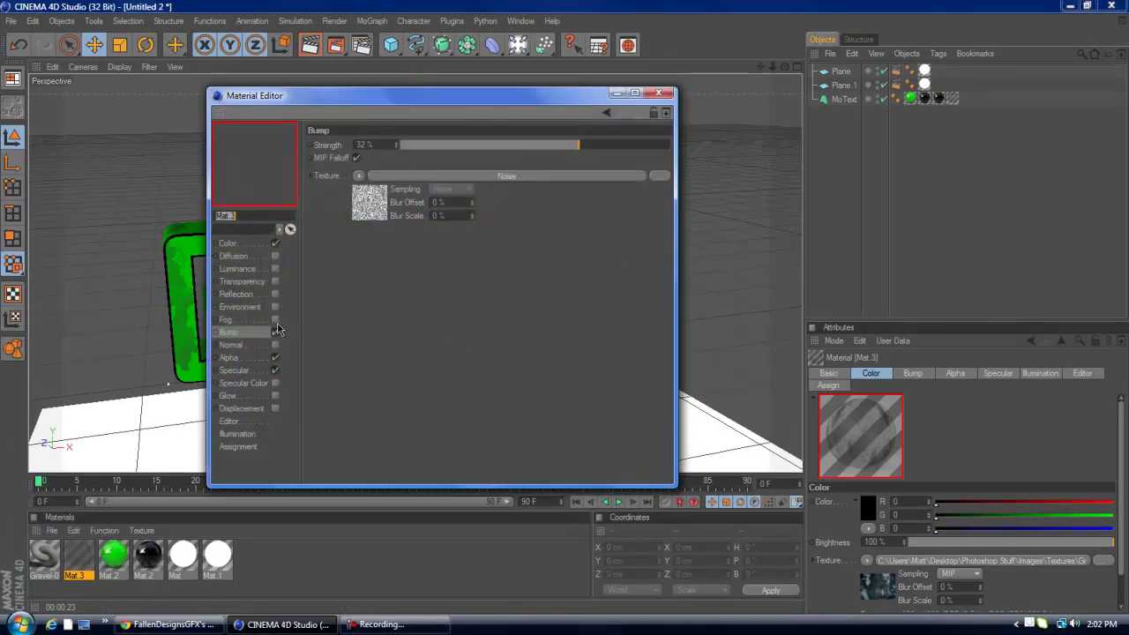
{"action": "left_click", "coordinate": [275, 332]}
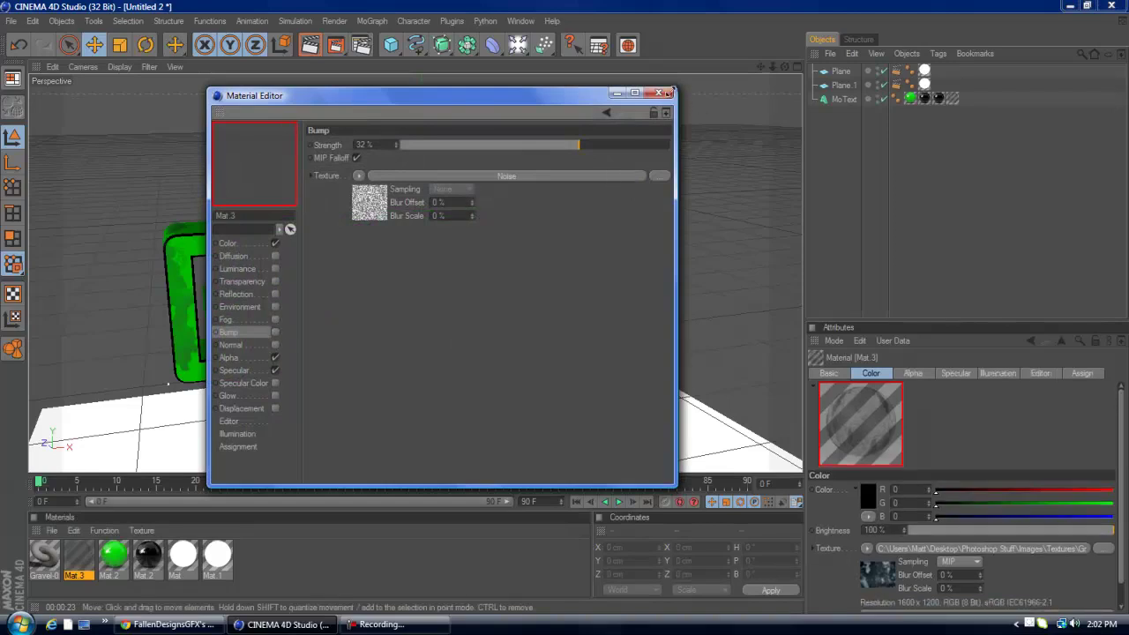
{"action": "left_click", "coordinate": [668, 92]}
Change the green material's color to a pale cyan blue (191, 248, 255).
{"action": "double_click", "coordinate": [113, 556]}
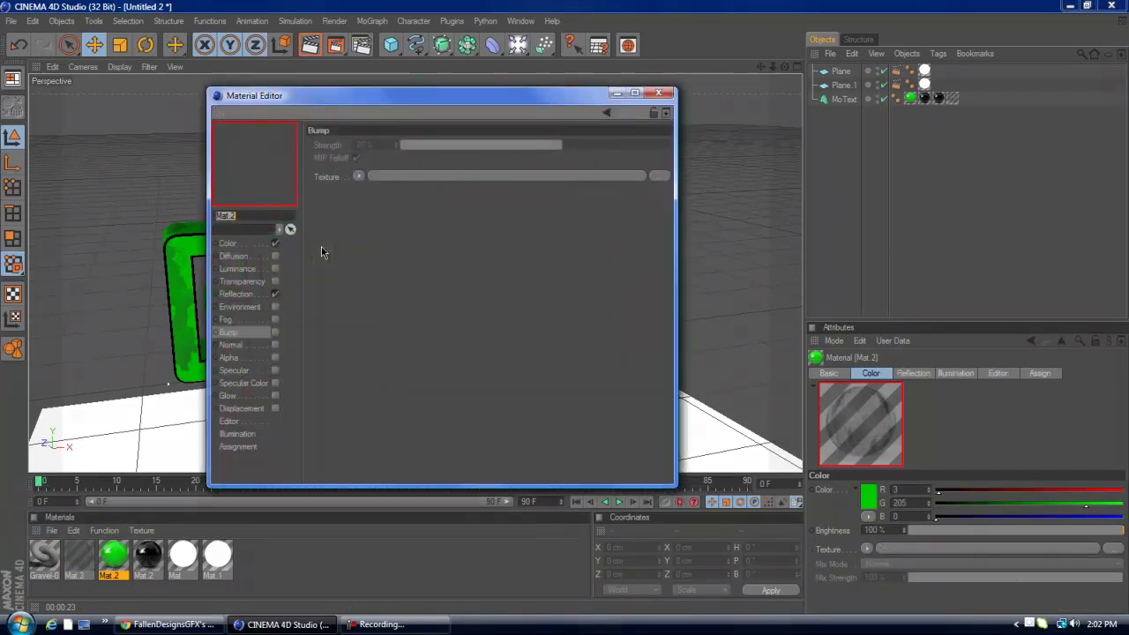
{"action": "left_click", "coordinate": [258, 243]}
{"action": "left_click", "coordinate": [367, 152]}
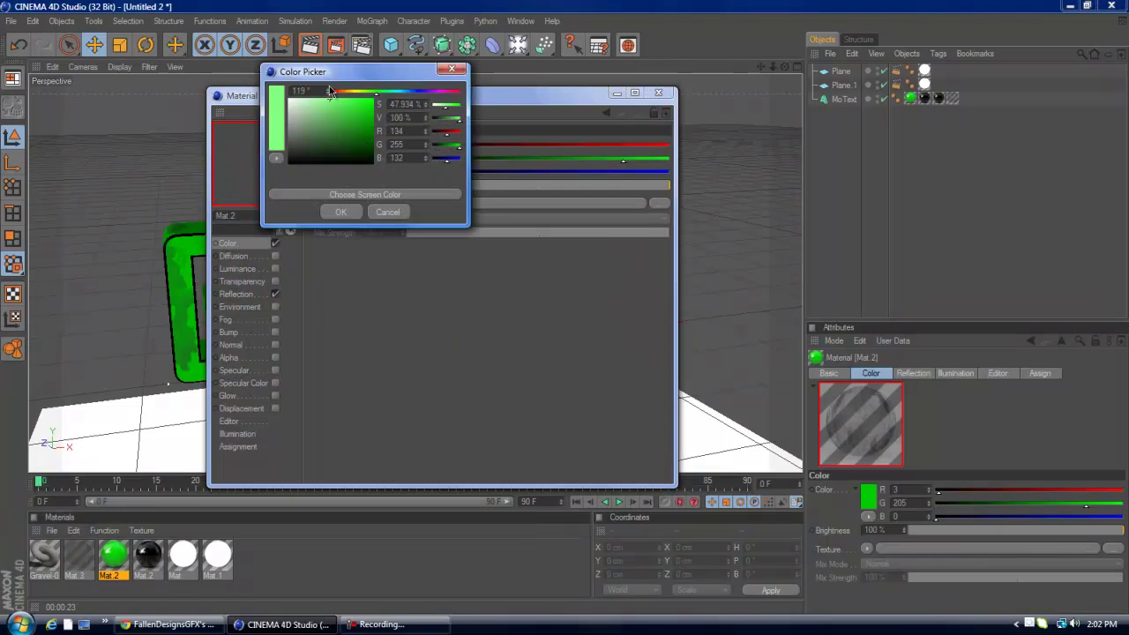
{"action": "left_click_drag", "start_coordinate": [329, 98], "coordinate": [418, 83]}
{"action": "left_click", "coordinate": [398, 91]}
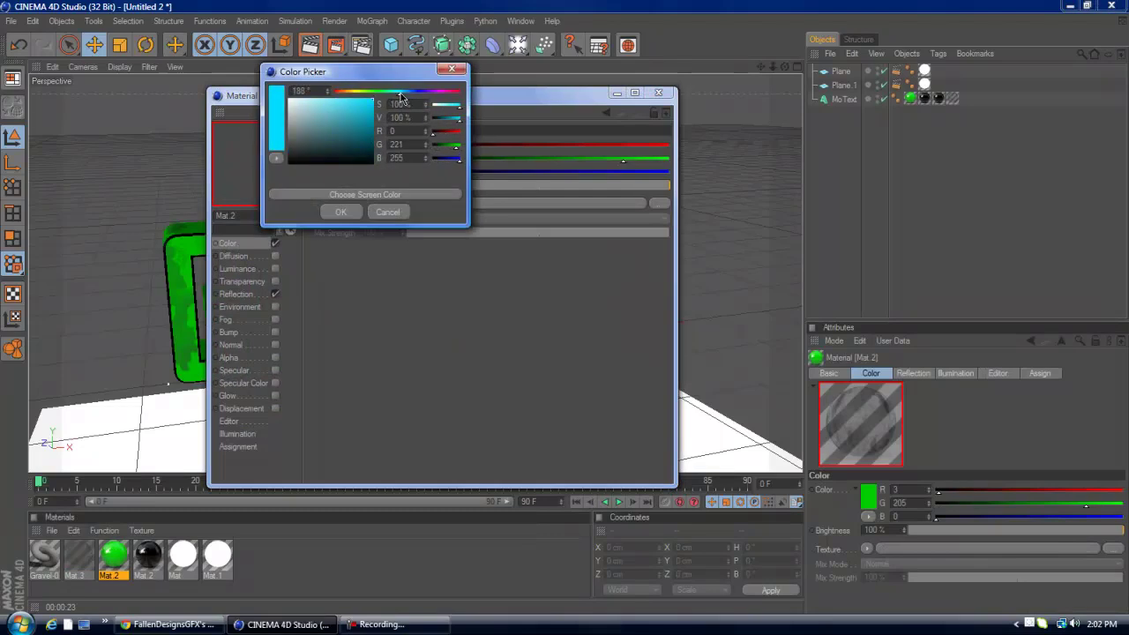
{"action": "left_click", "coordinate": [309, 100]}
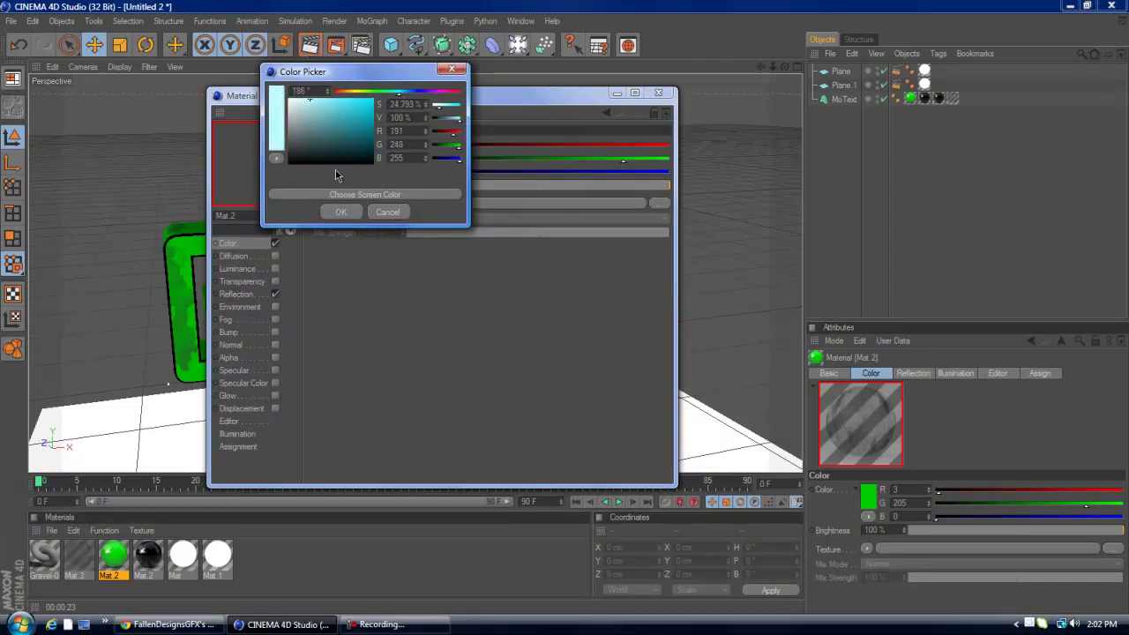
{"action": "left_click", "coordinate": [341, 211]}
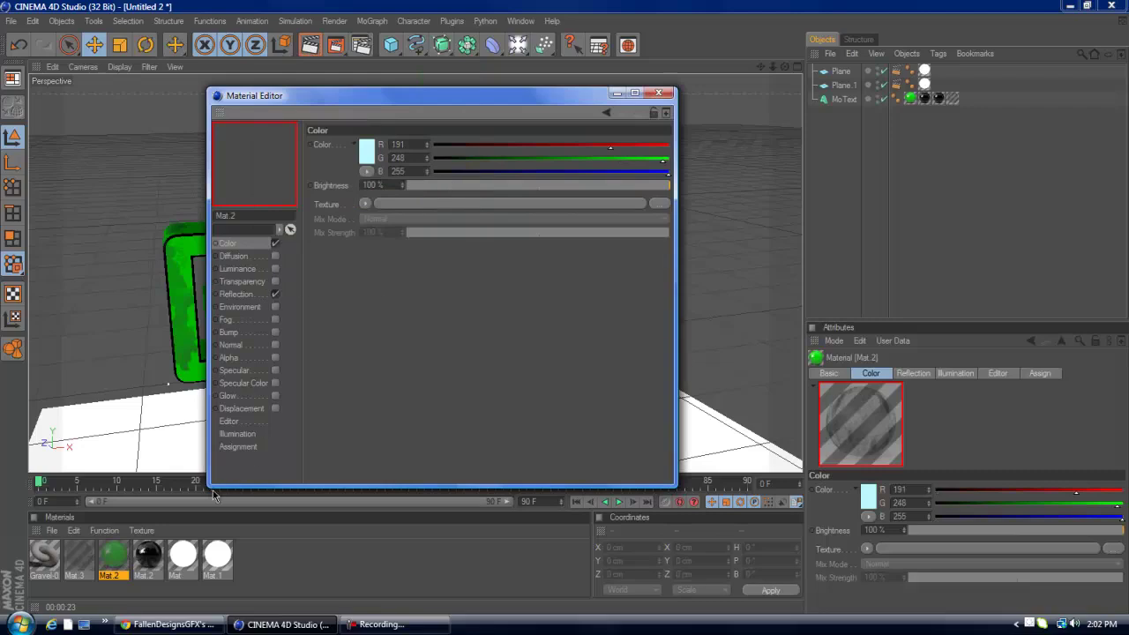
Change the black reflective material's color to white (255, 255, 255) and render the view.
{"action": "left_click", "coordinate": [148, 556]}
{"action": "left_click", "coordinate": [367, 149]}
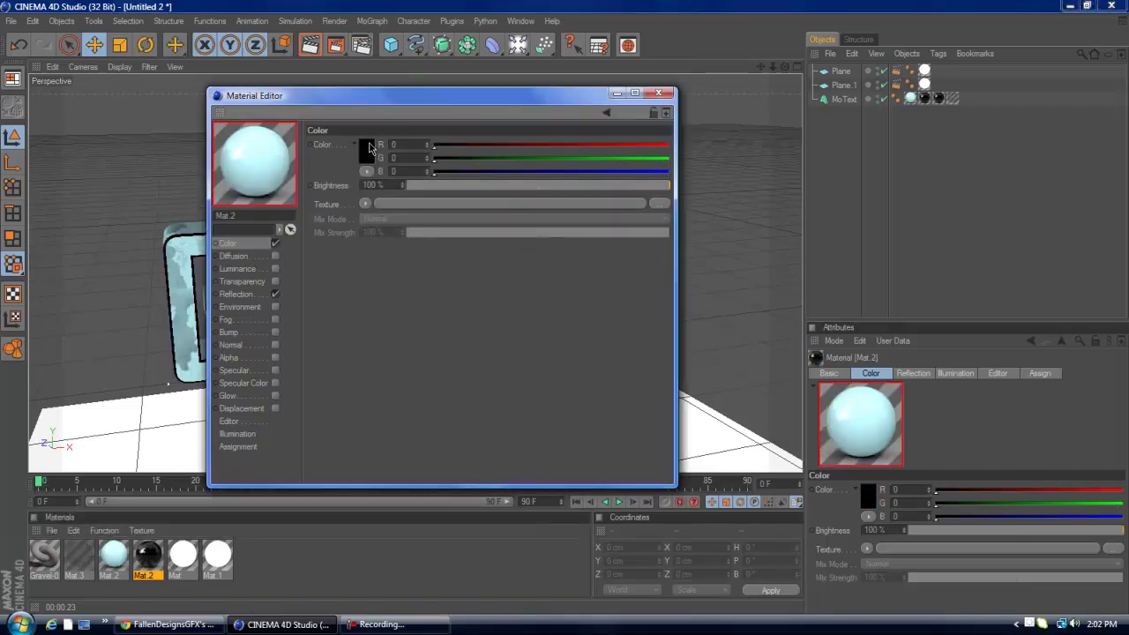
{"action": "left_click", "coordinate": [345, 209]}
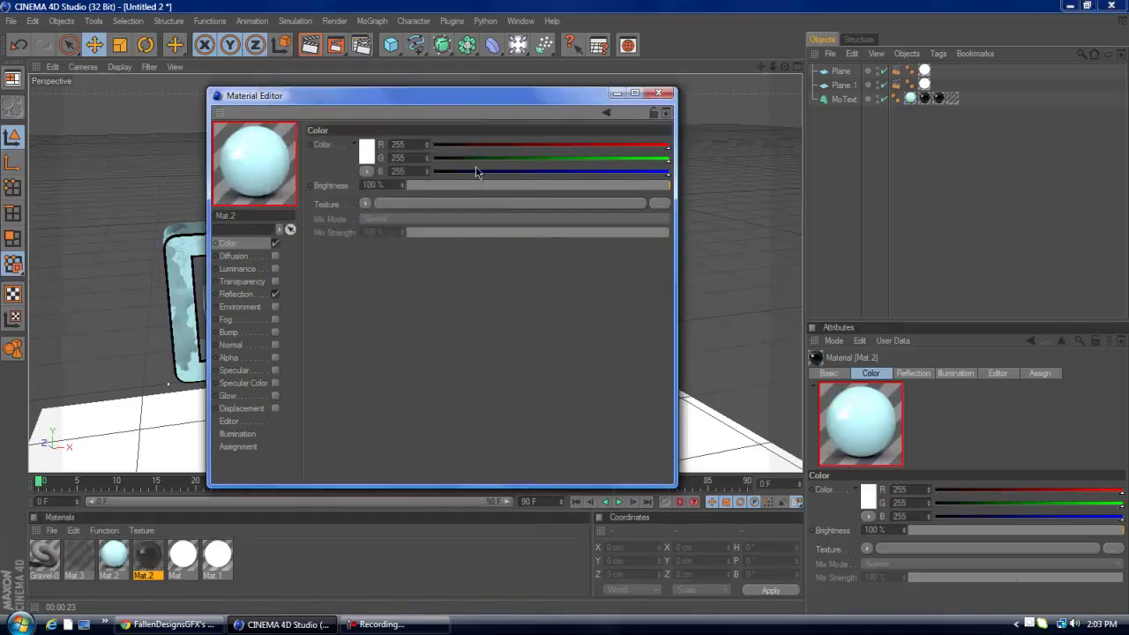
{"action": "left_click", "coordinate": [658, 93]}
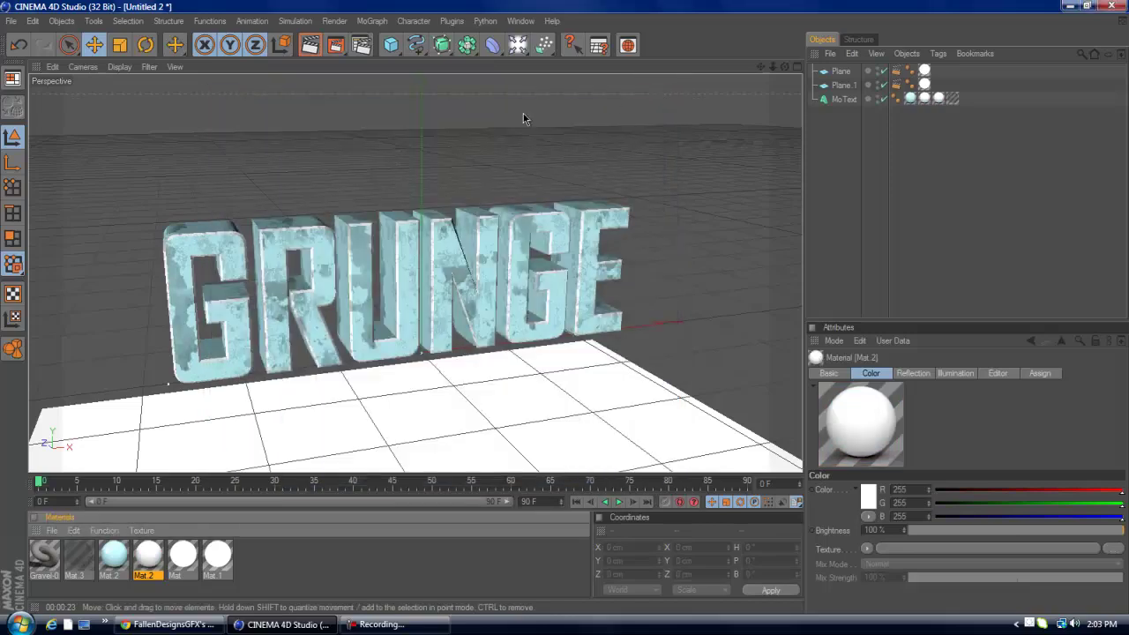
{"action": "left_click", "coordinate": [308, 45]}
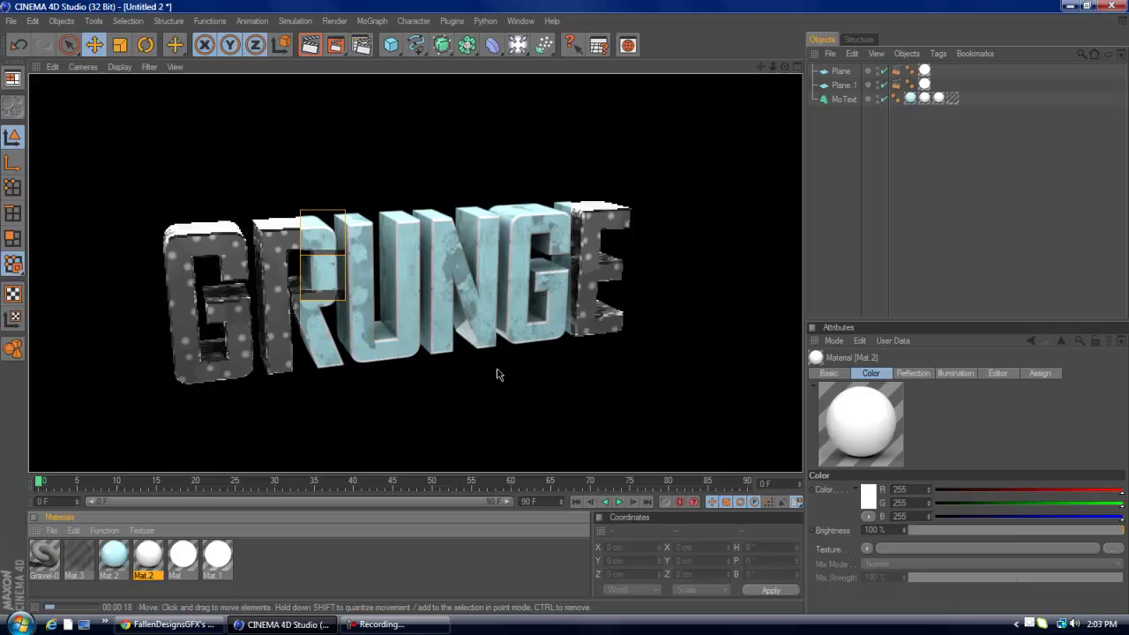
{"action": "left_click", "coordinate": [390, 624]}
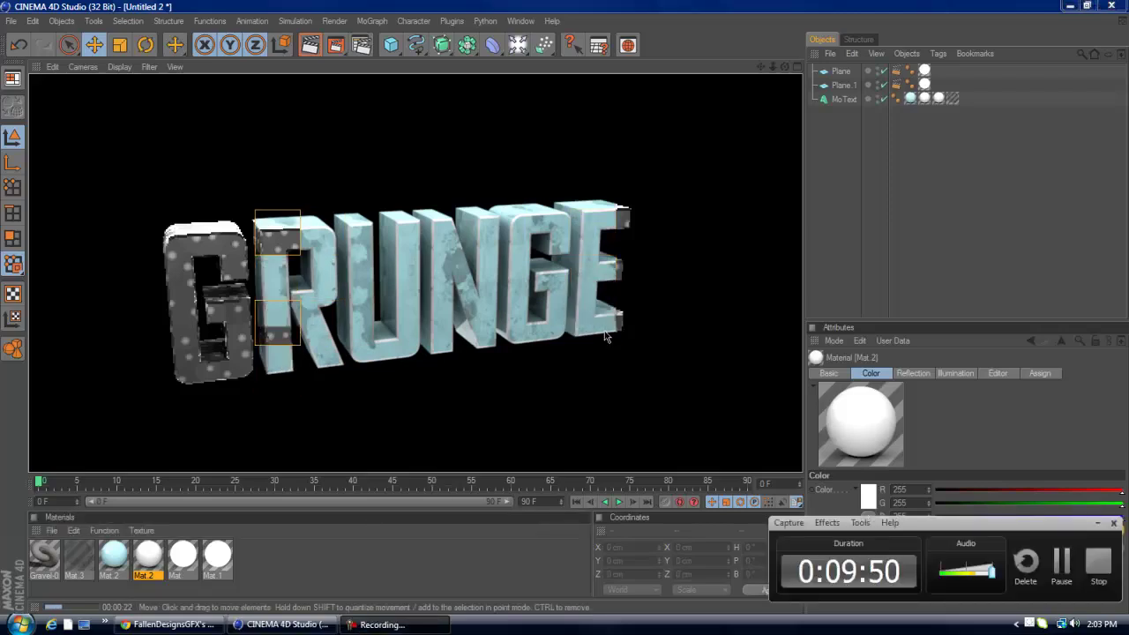
{"action": "left_click", "coordinate": [825, 181]}
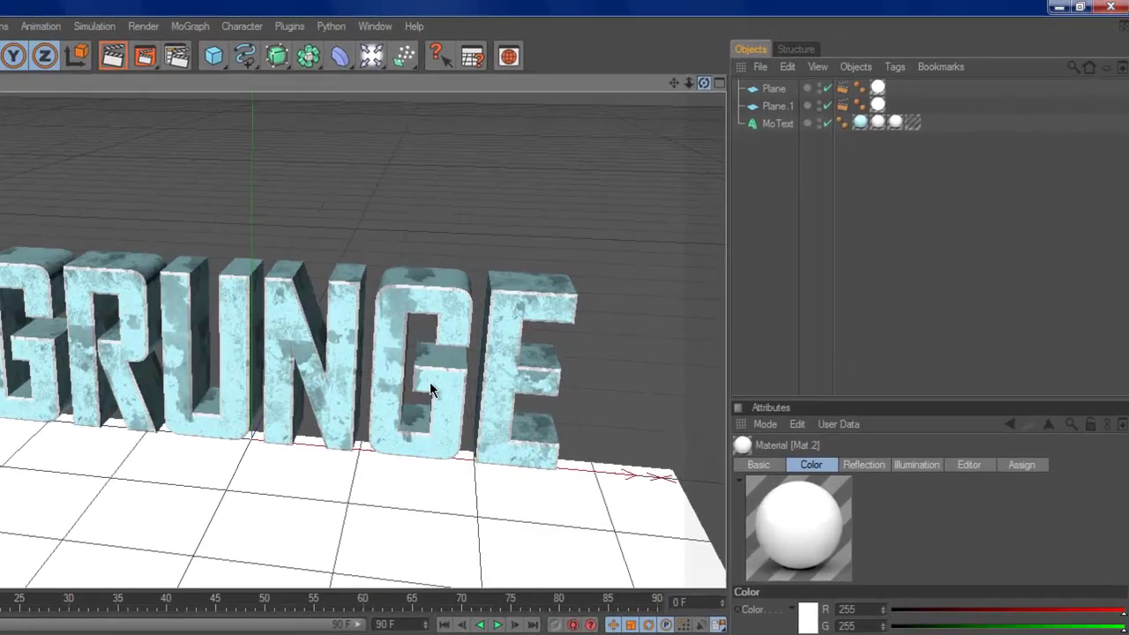
{"action": "left_click_drag", "start_coordinate": [431, 391], "coordinate": [688, 106], "text": "alt"}
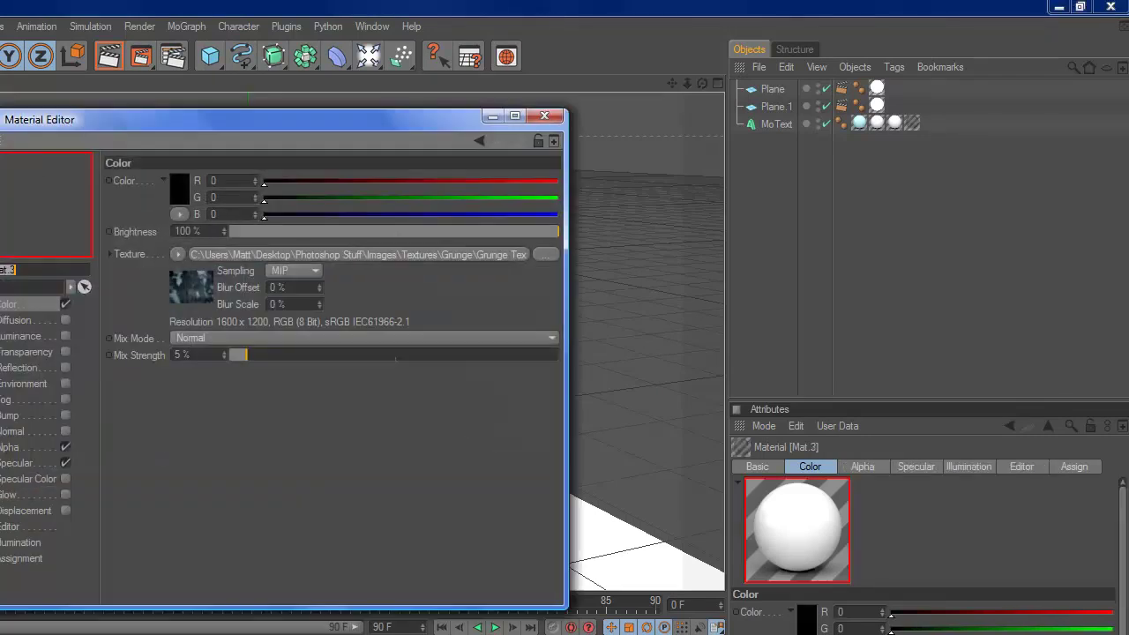
Enable the alpha channel of the grunge overlay material Mat.3.
{"action": "left_click", "coordinate": [64, 448]}
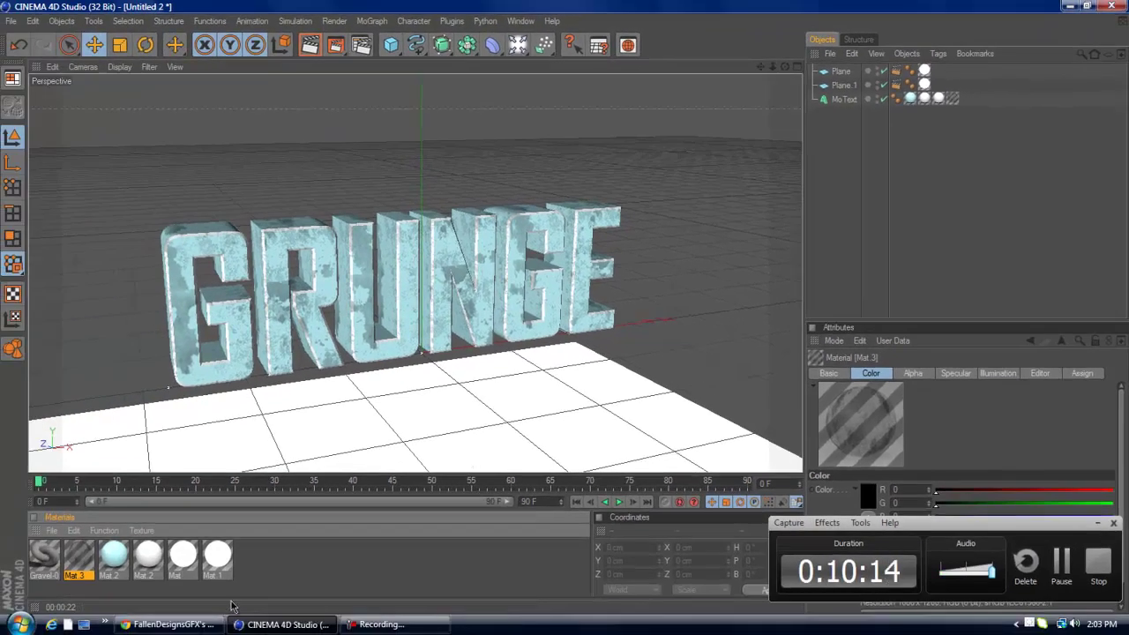
Switch to Chrome and look through the FallenDesignsGFX YouTube channel page, including its uploads, profile and Sick Channels list.
{"action": "left_click", "coordinate": [172, 624]}
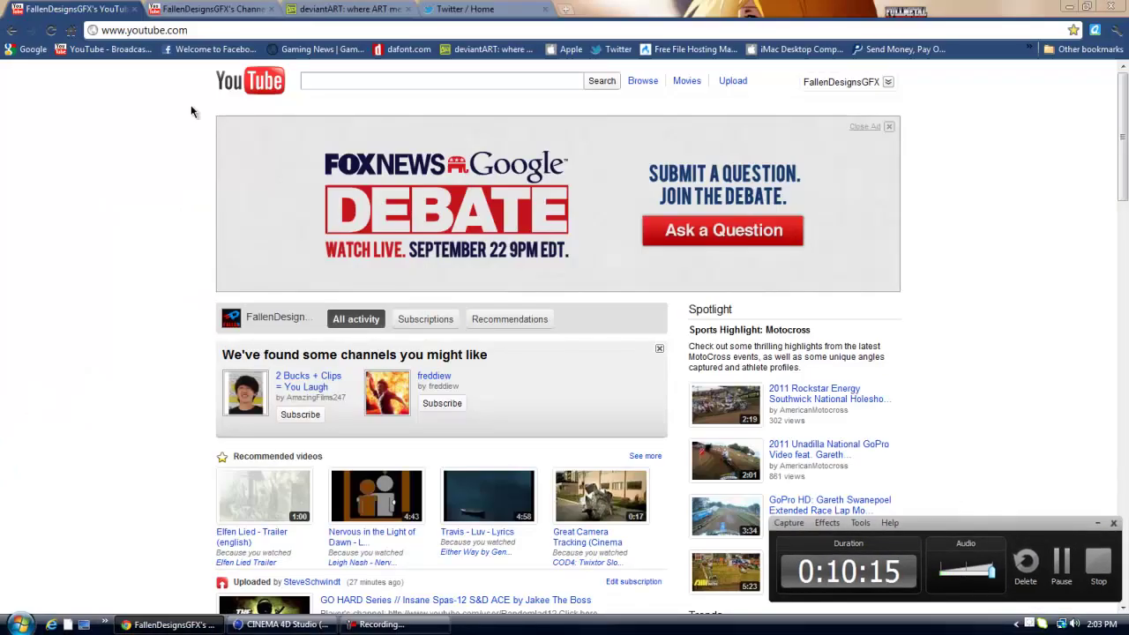
{"action": "left_click", "coordinate": [208, 9]}
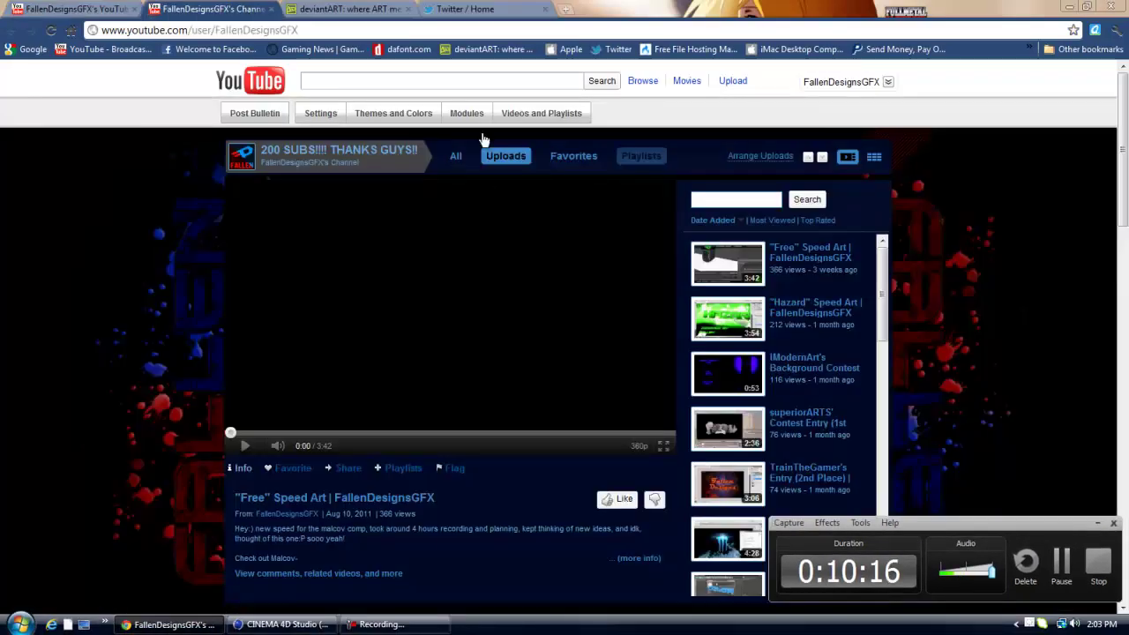
{"action": "scroll", "coordinate": [173, 286], "scroll_direction": "down", "scroll_amount": 5}
{"action": "scroll", "coordinate": [171, 285], "scroll_direction": "up", "scroll_amount": 5}
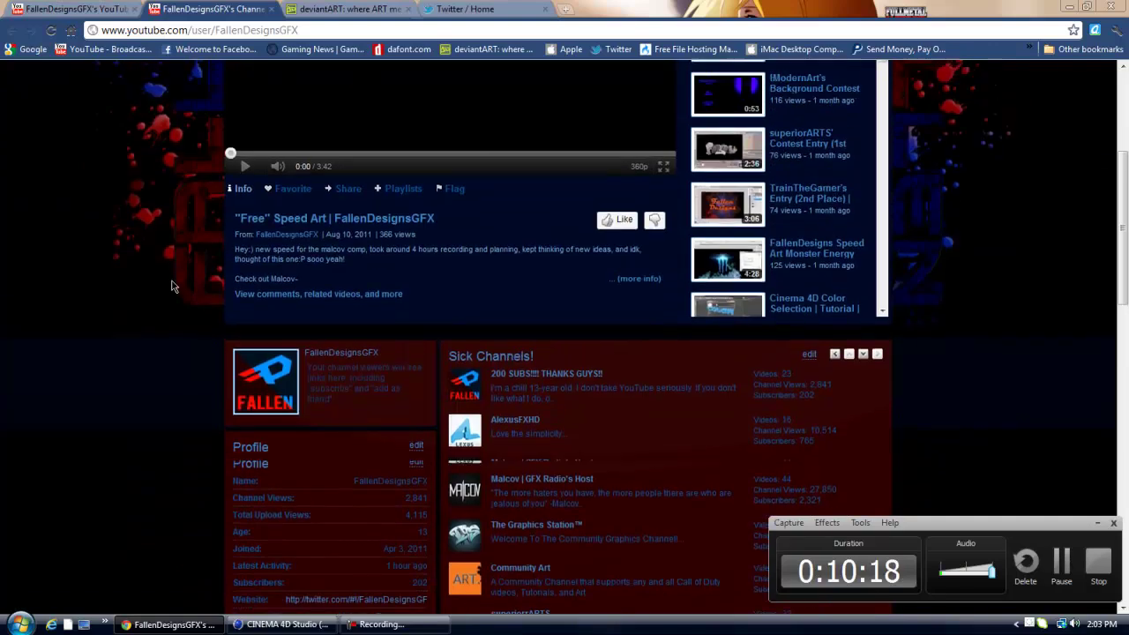
{"action": "scroll", "coordinate": [136, 265], "scroll_direction": "down", "scroll_amount": 2}
{"action": "scroll", "coordinate": [135, 257], "scroll_direction": "down", "scroll_amount": 3}
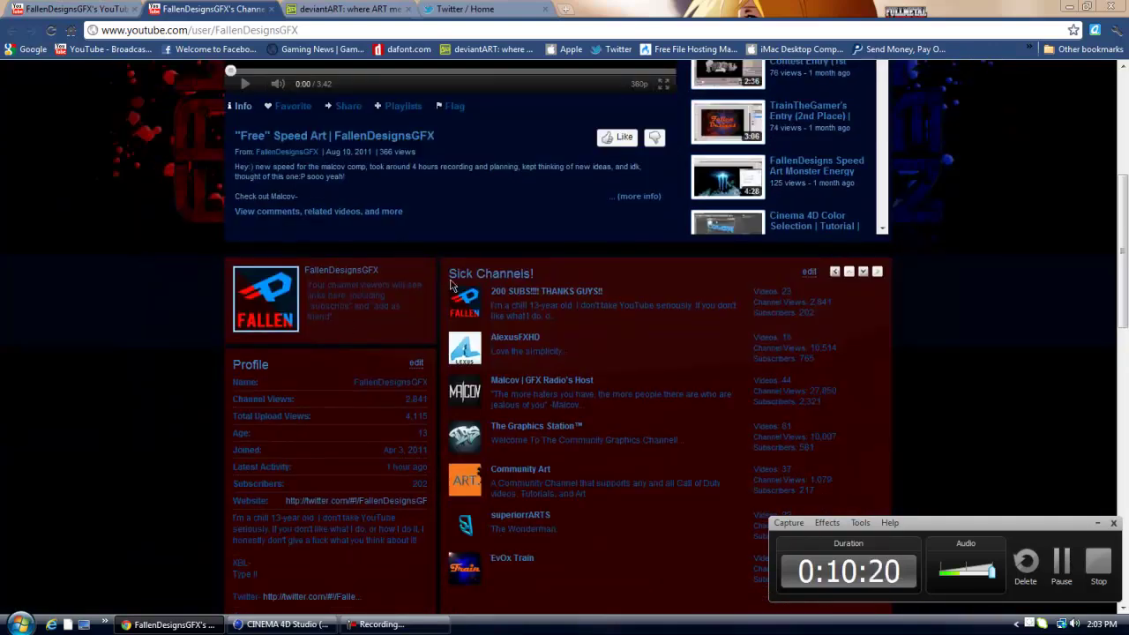
{"action": "scroll", "coordinate": [371, 265], "scroll_direction": "up", "scroll_amount": 4}
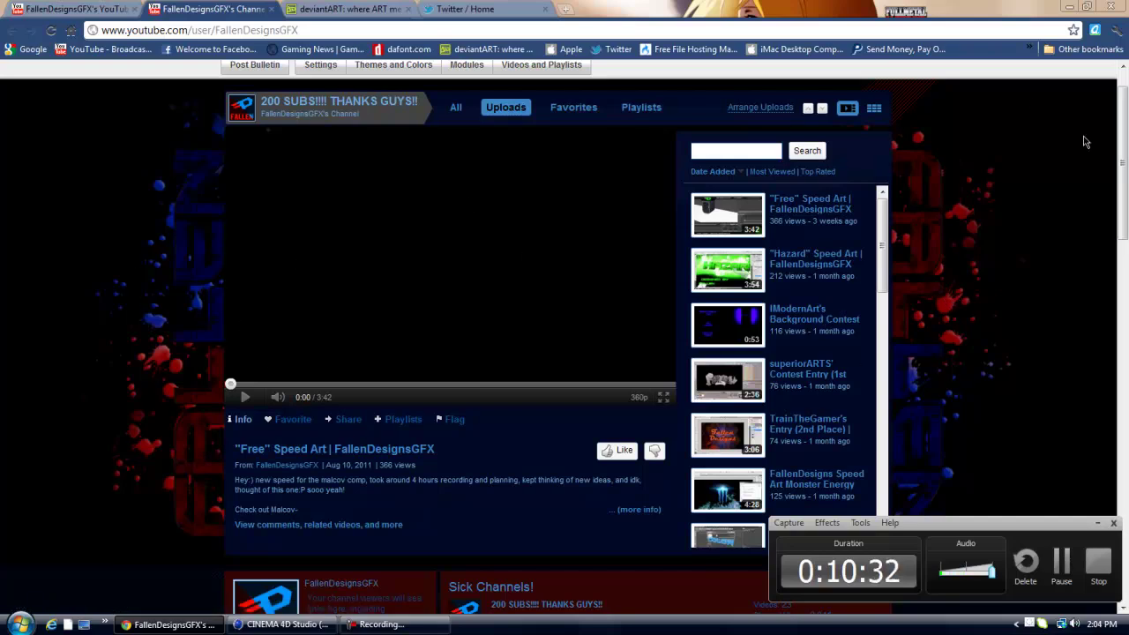
{"action": "mouse_move", "coordinate": [1124, 170]}
{"action": "left_mouse_down"}
{"action": "mouse_move", "coordinate": [1124, 266]}
{"action": "mouse_move", "coordinate": [1124, 156]}
{"action": "left_mouse_up"}
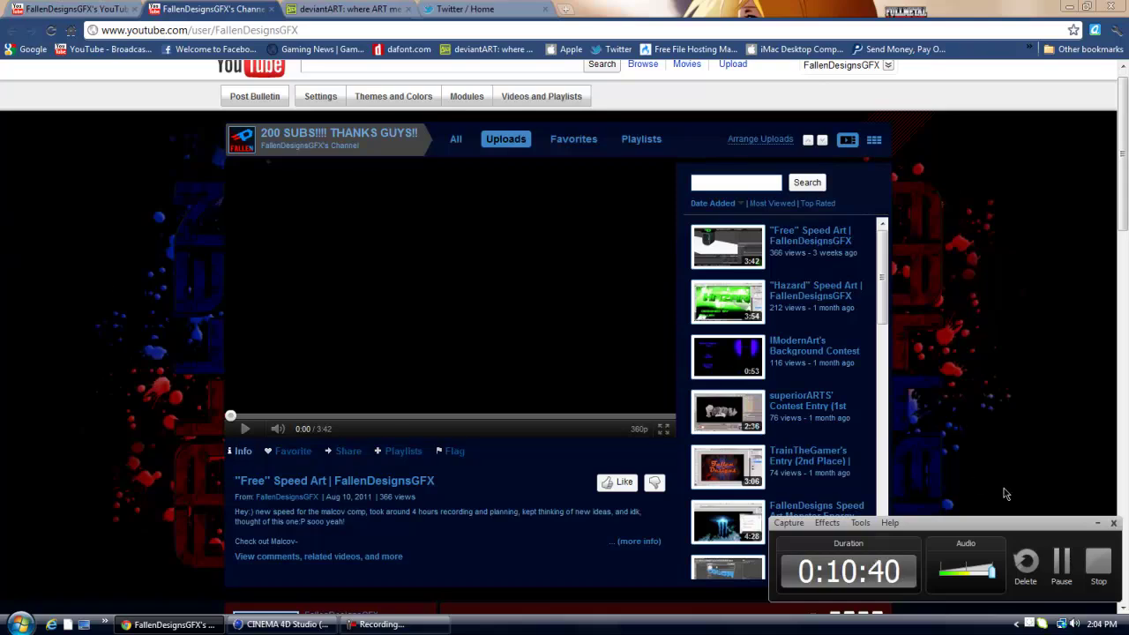
{"action": "left_click", "coordinate": [1098, 524]}
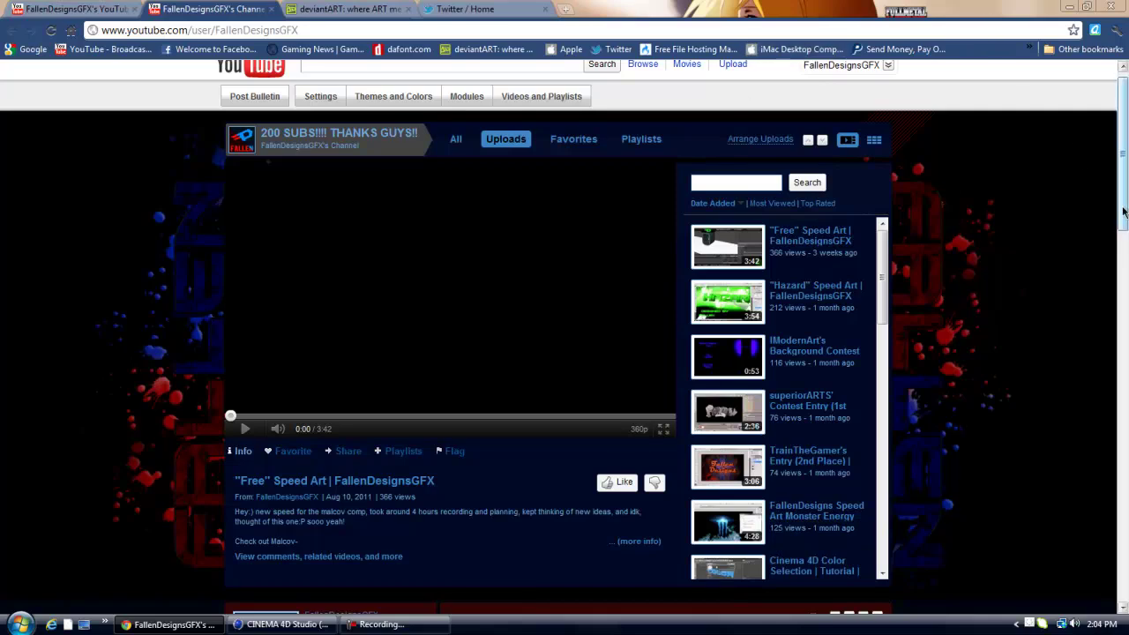
{"action": "scroll", "coordinate": [1121, 224], "scroll_direction": "up", "scroll_amount": 1}
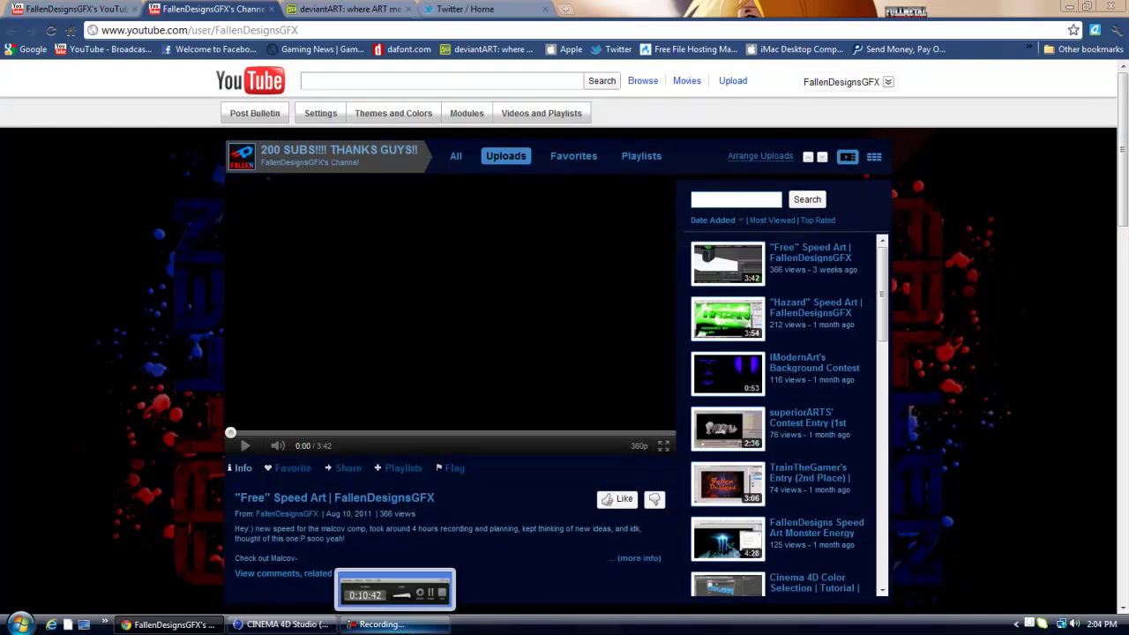
{"action": "left_click", "coordinate": [406, 628]}
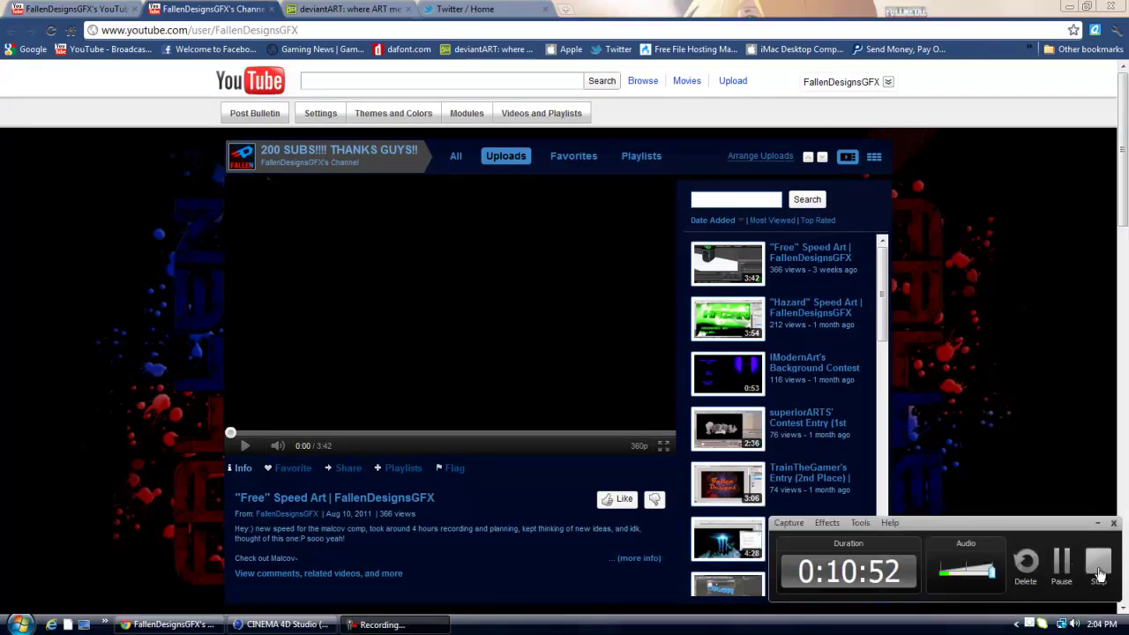